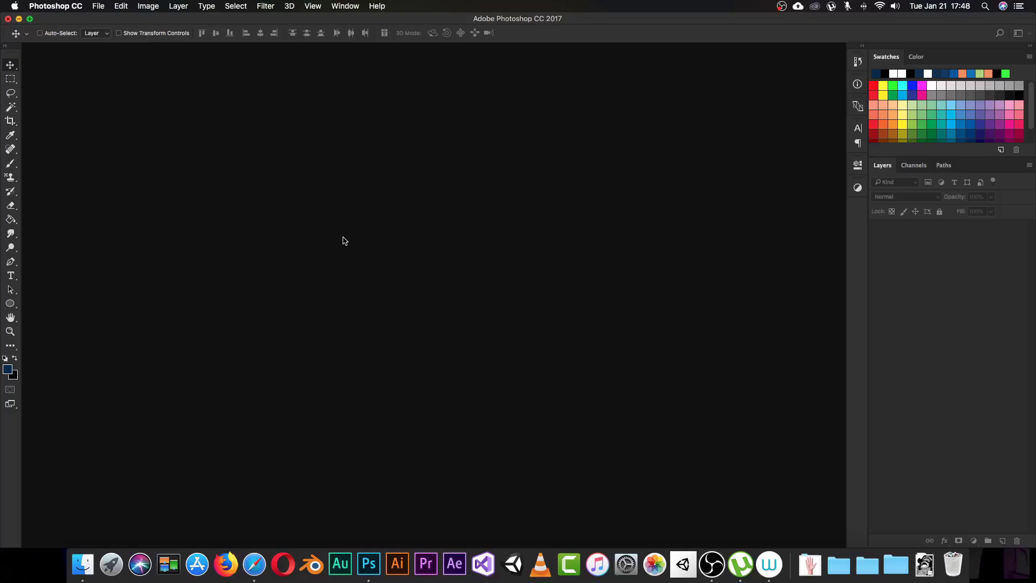
Create a new blank white 2560 × 1440 px document
key(super+n)
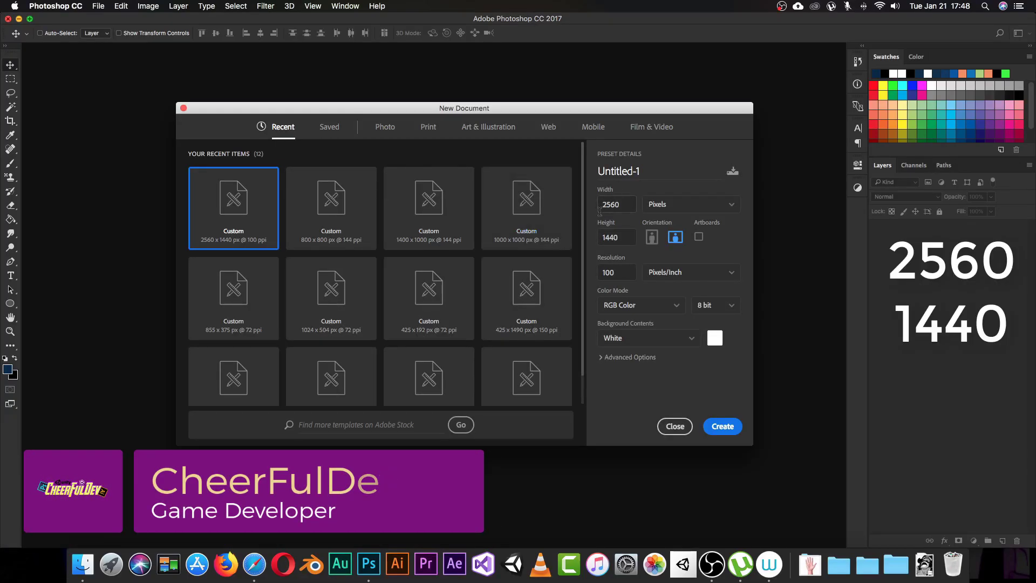
double_click(634, 205)
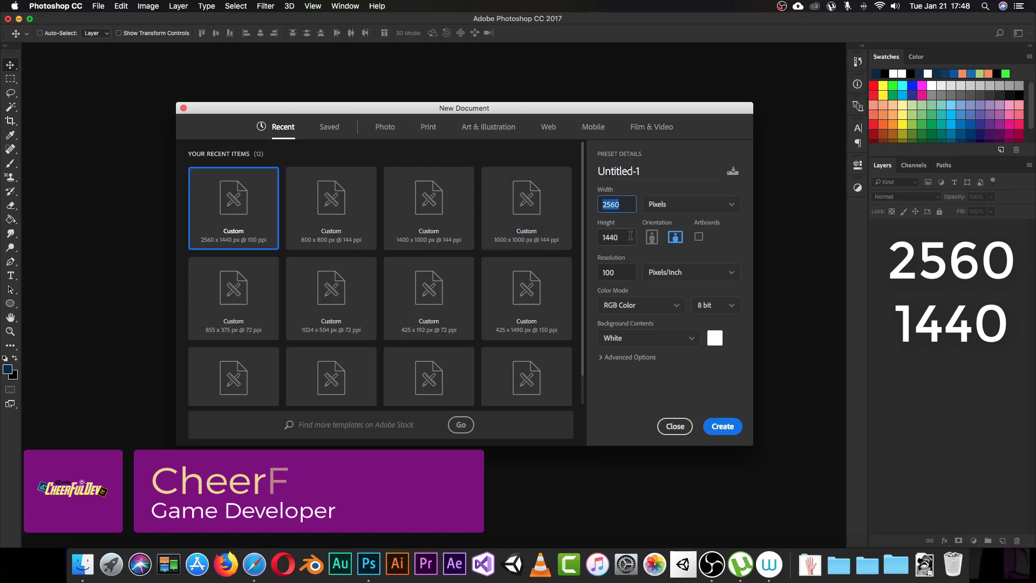
key(Tab)
click(723, 426)
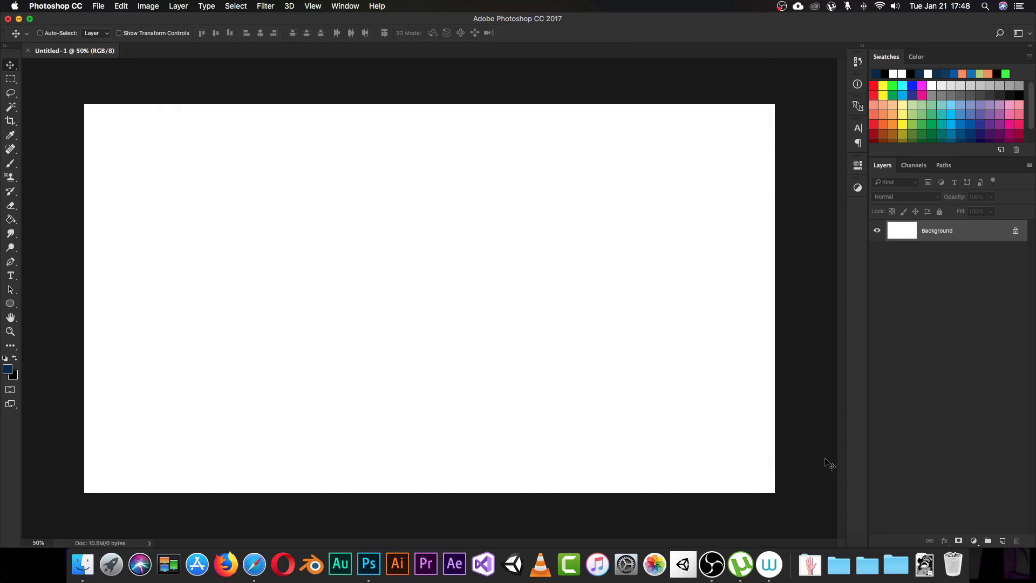
Add a new layer named BG
key(super)
key(super+shift+n)
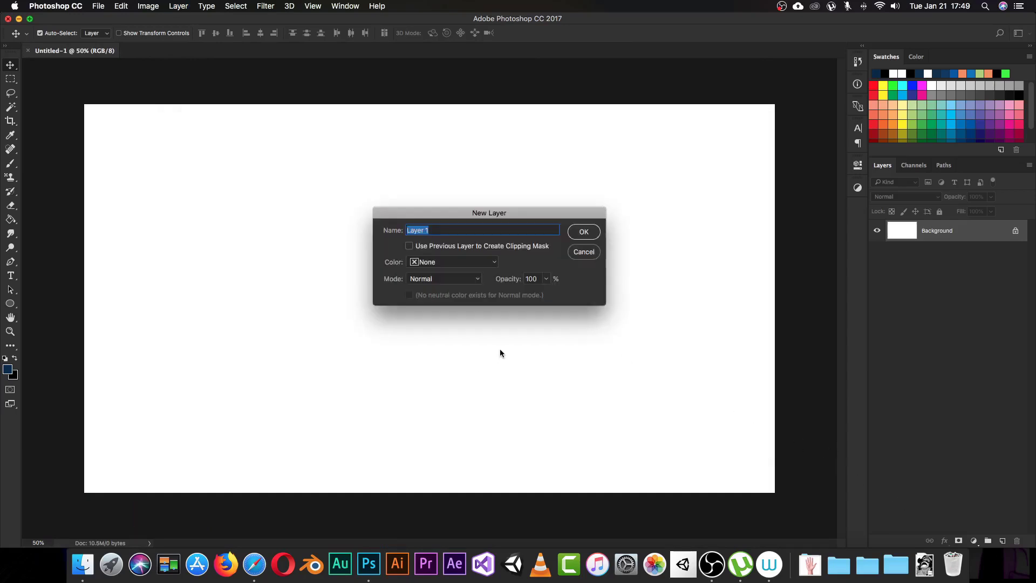
text(BG)
key(Return)
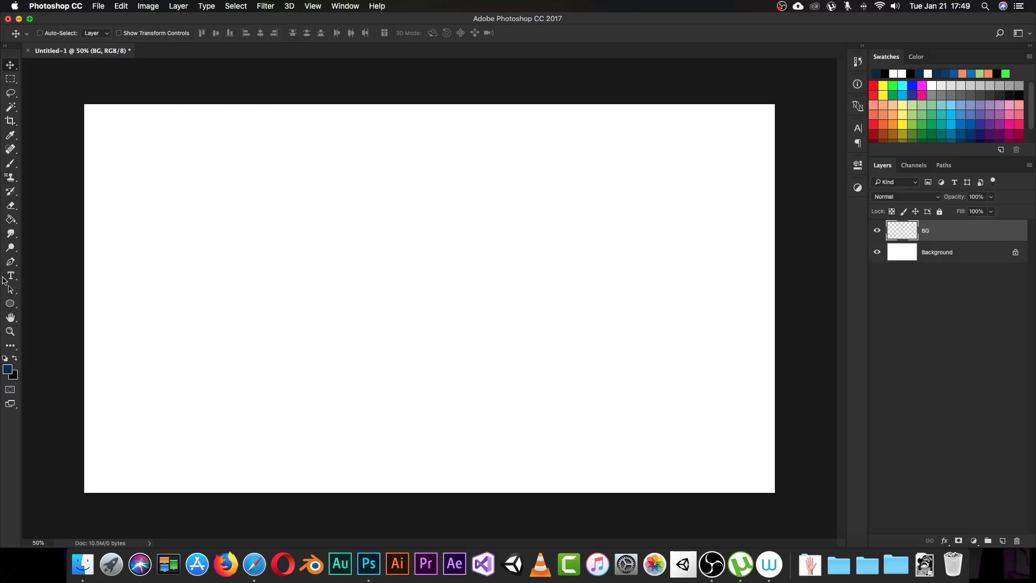
Fill the BG layer with dark navy #052849 using the Paint Bucket
click(10, 220)
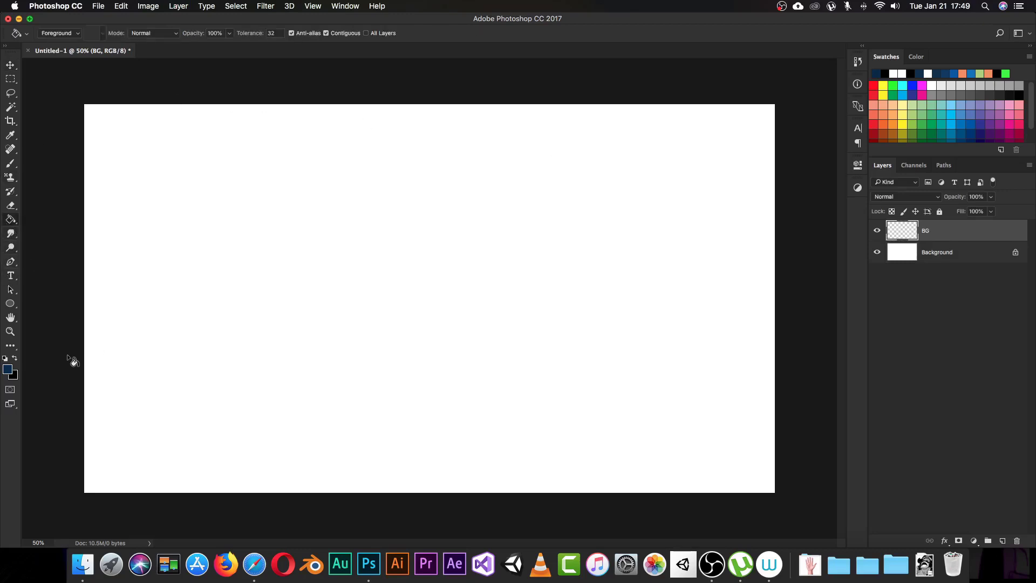
click(7, 369)
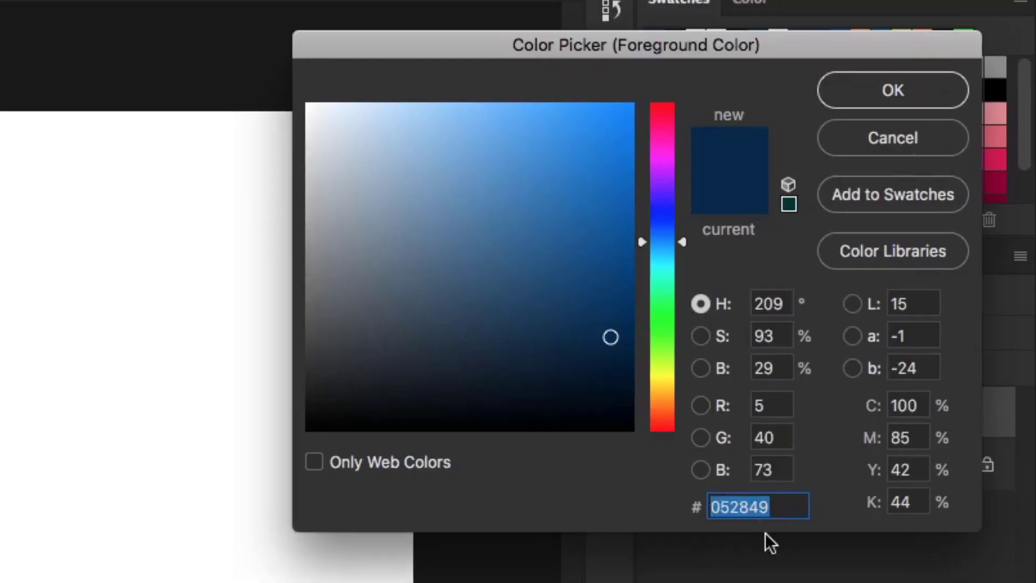
click(934, 268)
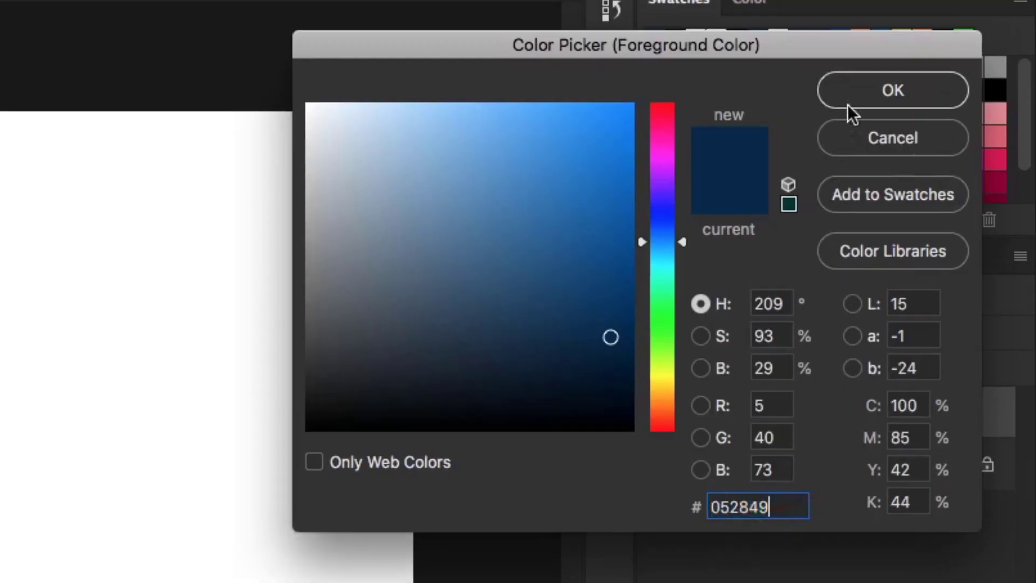
click(846, 103)
click(484, 266)
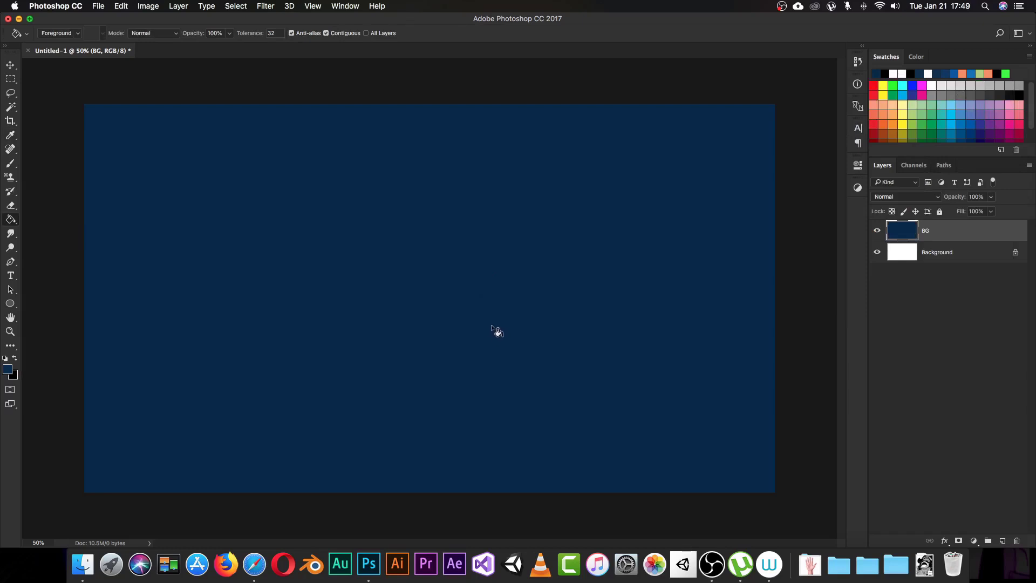
Draw a 700 × 700 px circle with the Ellipse tool
click(13, 305)
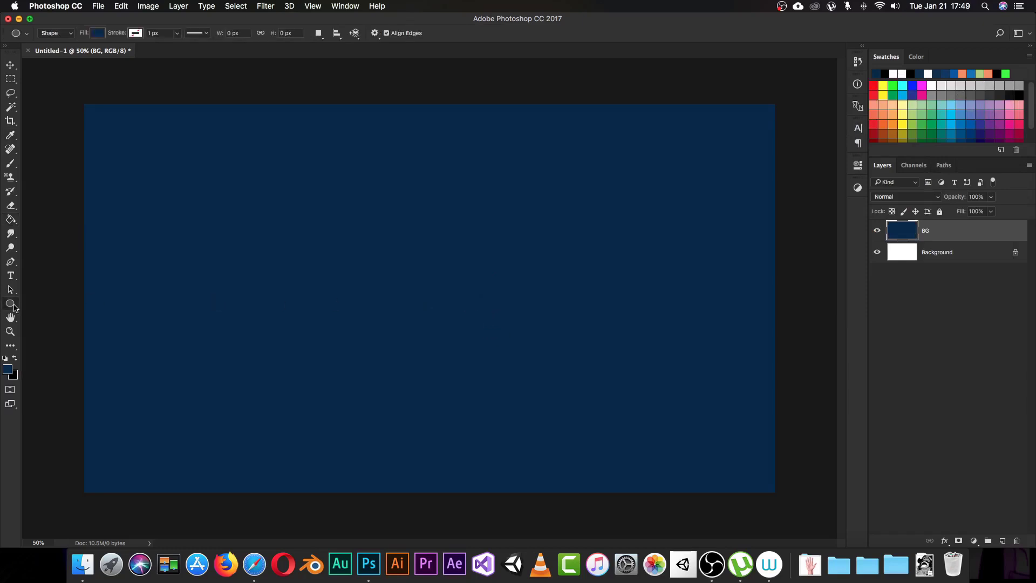
click(439, 268)
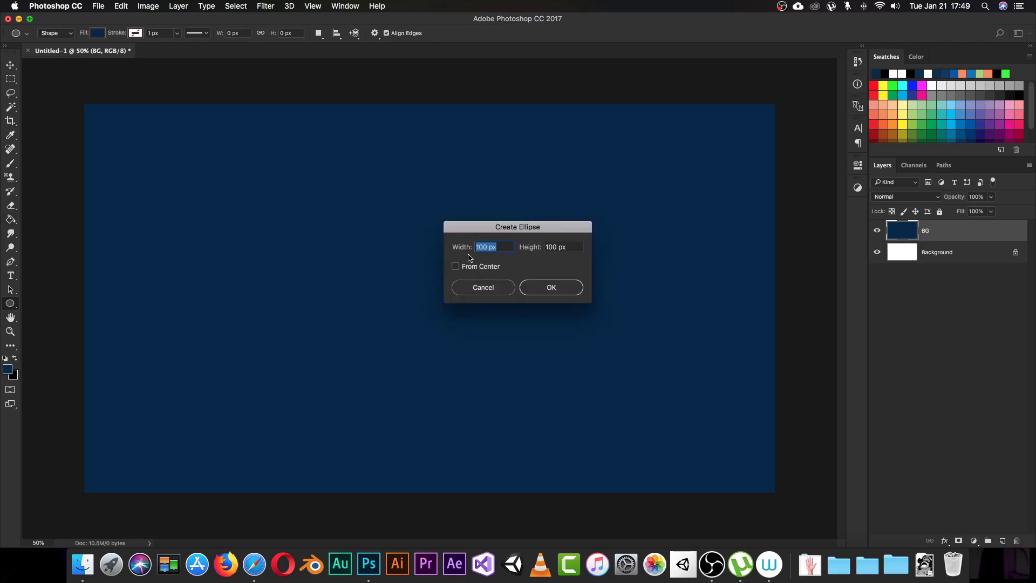
text(700)
key(Tab)
text(7)
key(Return)
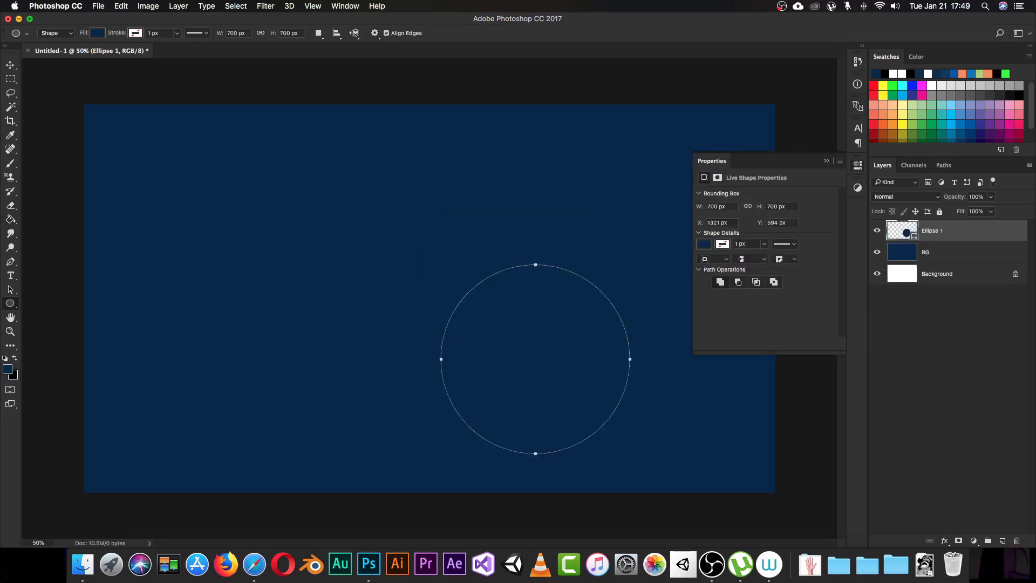
Set the circle's shape fill to pure white
click(704, 244)
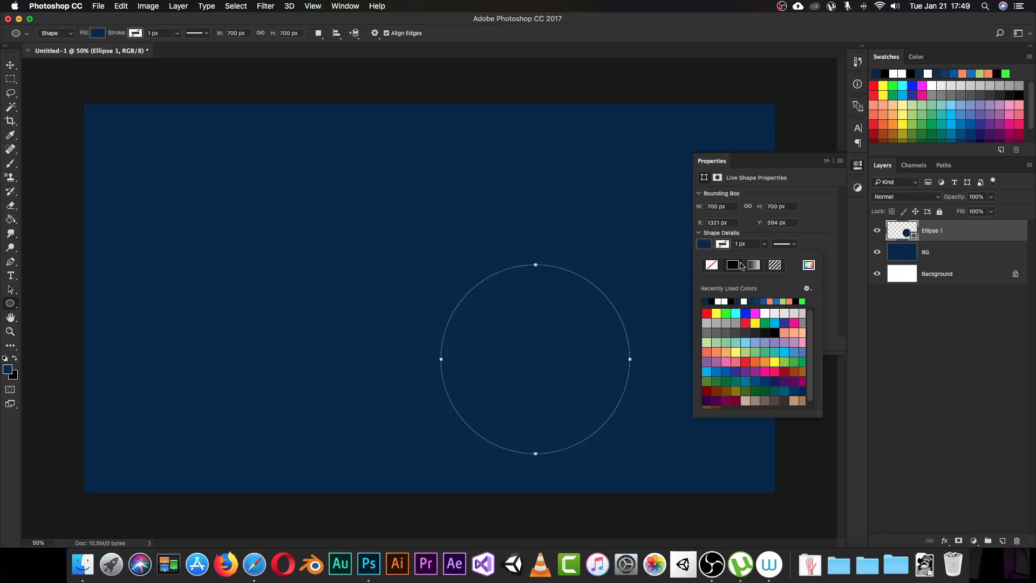
click(814, 266)
drag(769, 196, 712, 81)
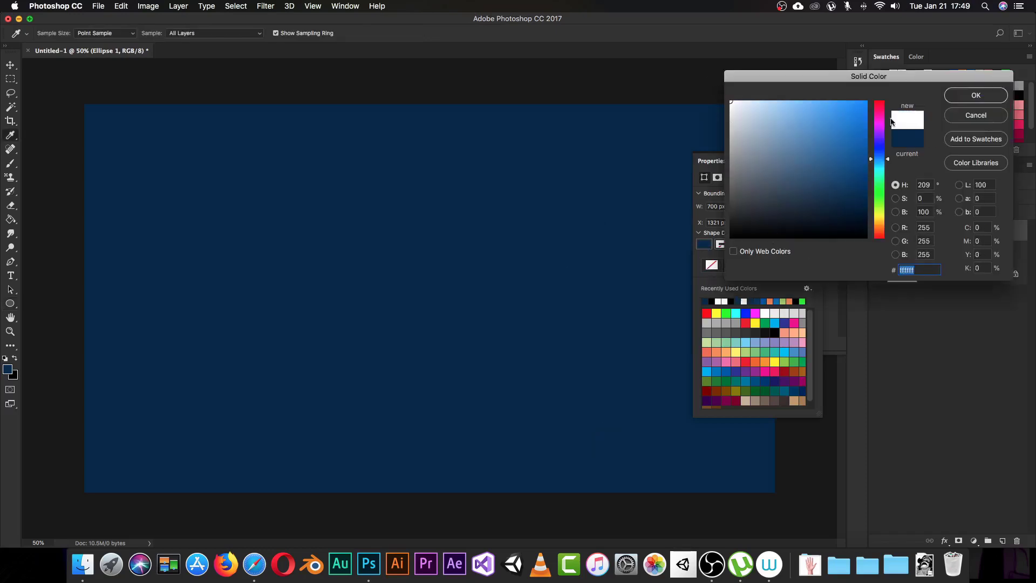
click(951, 97)
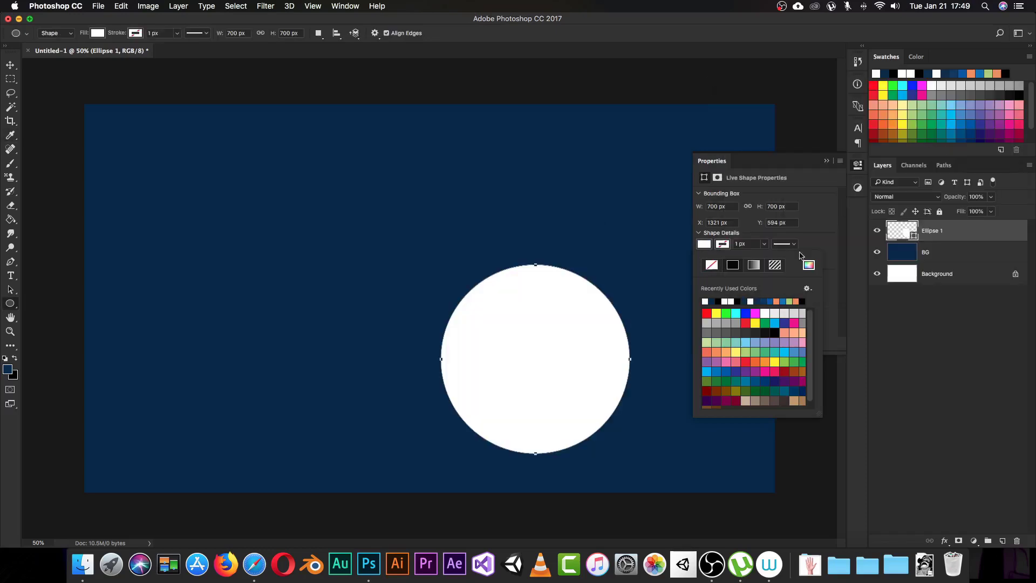
click(828, 160)
Centre the circle vertically and horizontally on the canvas, then deselect
key(v)
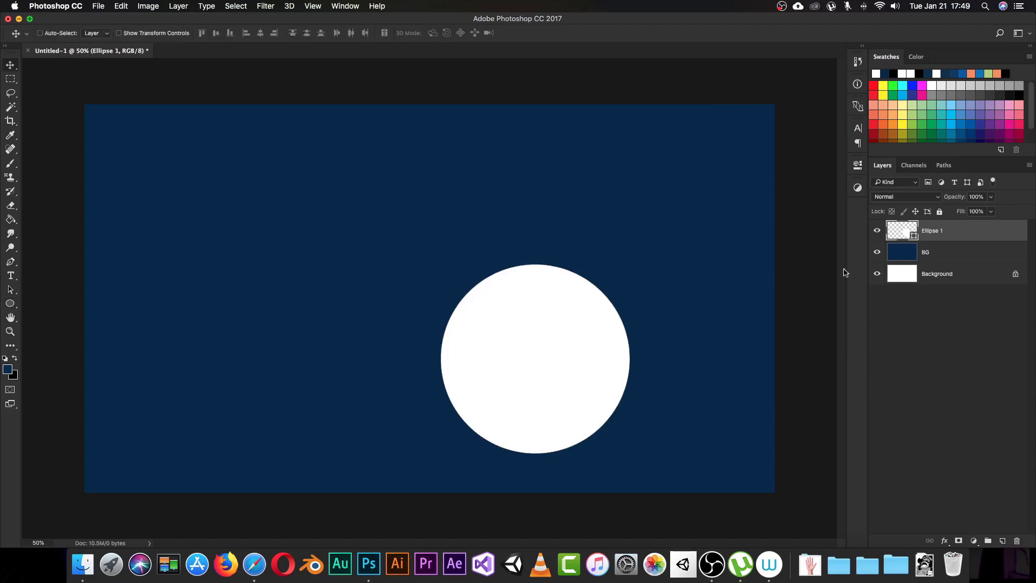
super+click(906, 255)
click(216, 32)
click(260, 33)
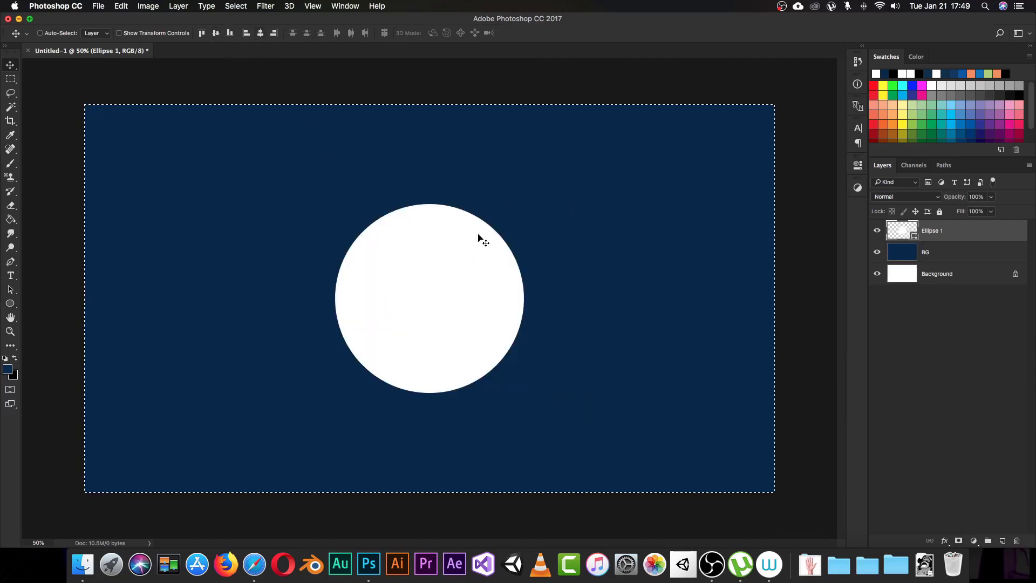
key(super+d)
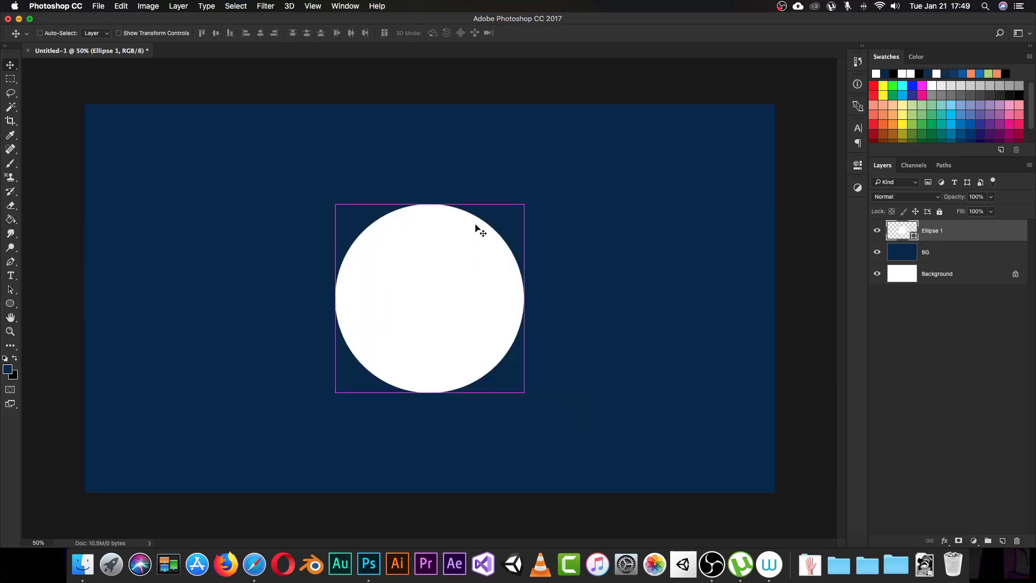
Set the circle layer to 5% opacity and move it up toward the top
click(981, 197)
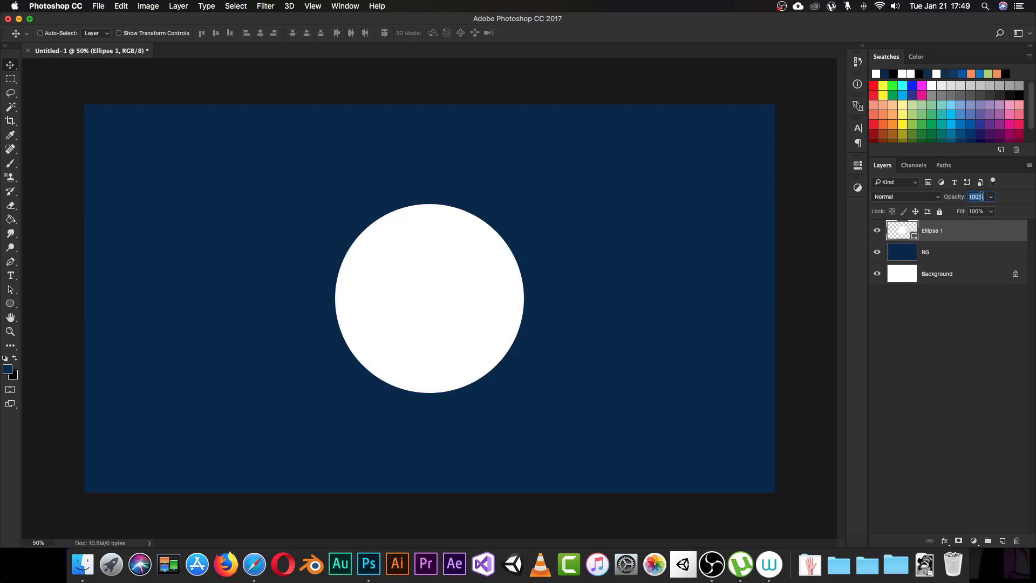
text(5)
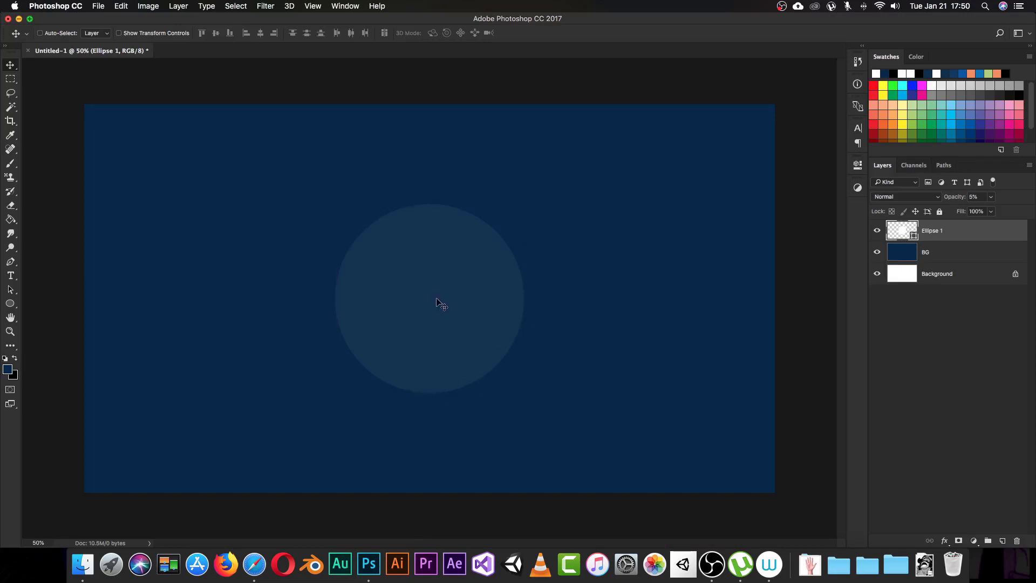
drag(436, 298, 435, 245)
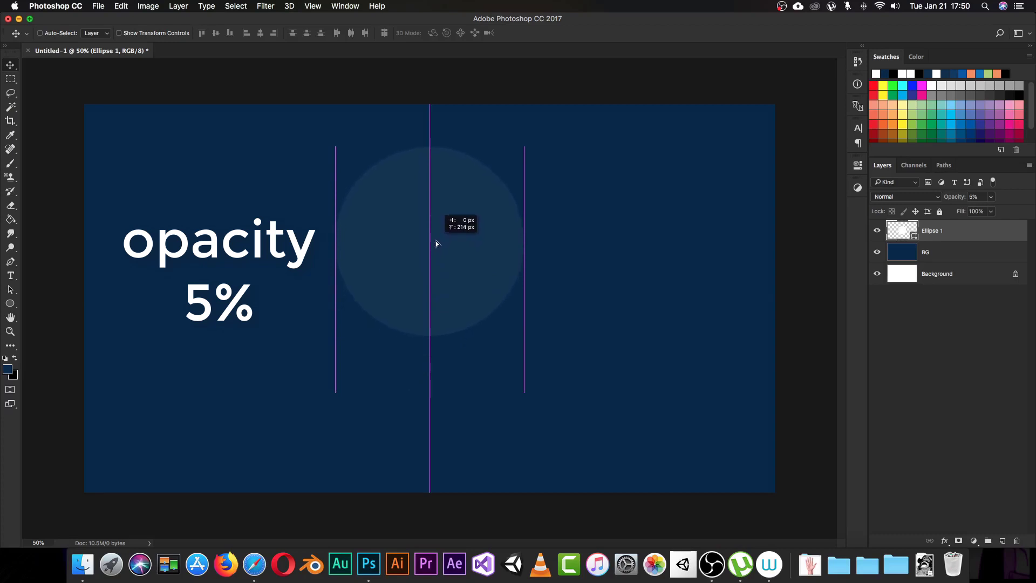
drag(435, 245, 436, 238)
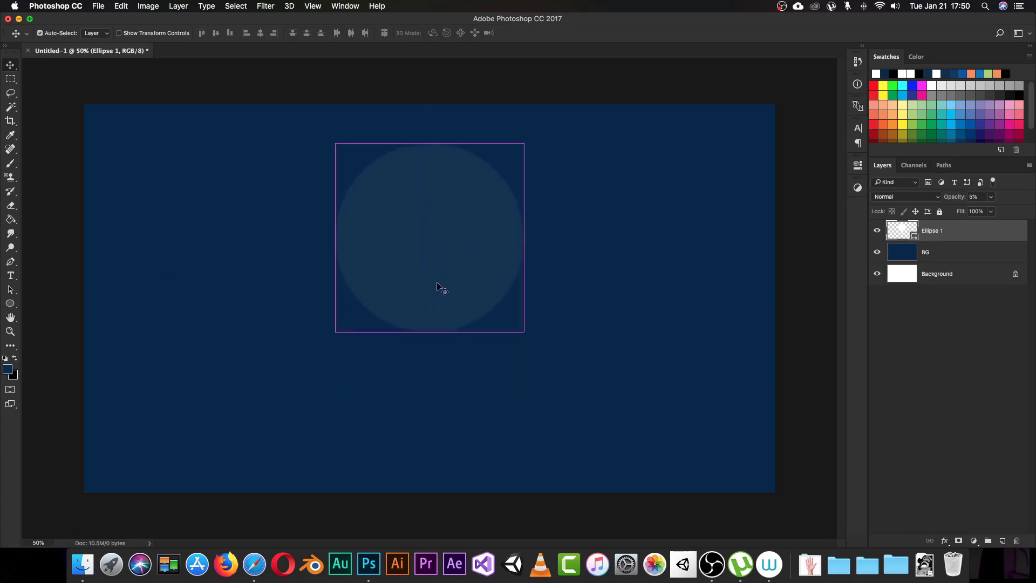
Duplicate the circle, scale the copy to 80%, and duplicate it again
key(ctrl+j)
key(ctrl+t)
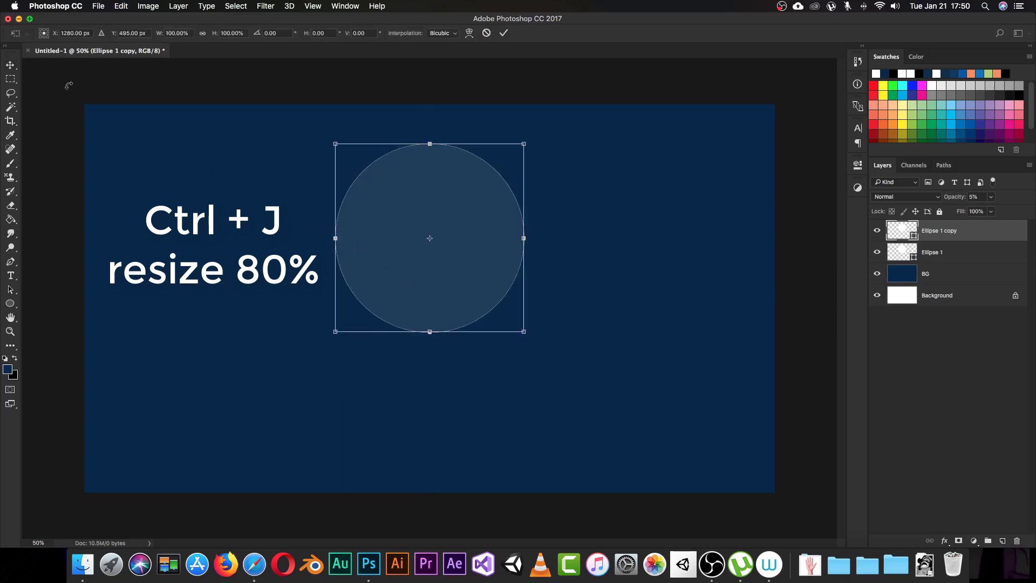
click(178, 32)
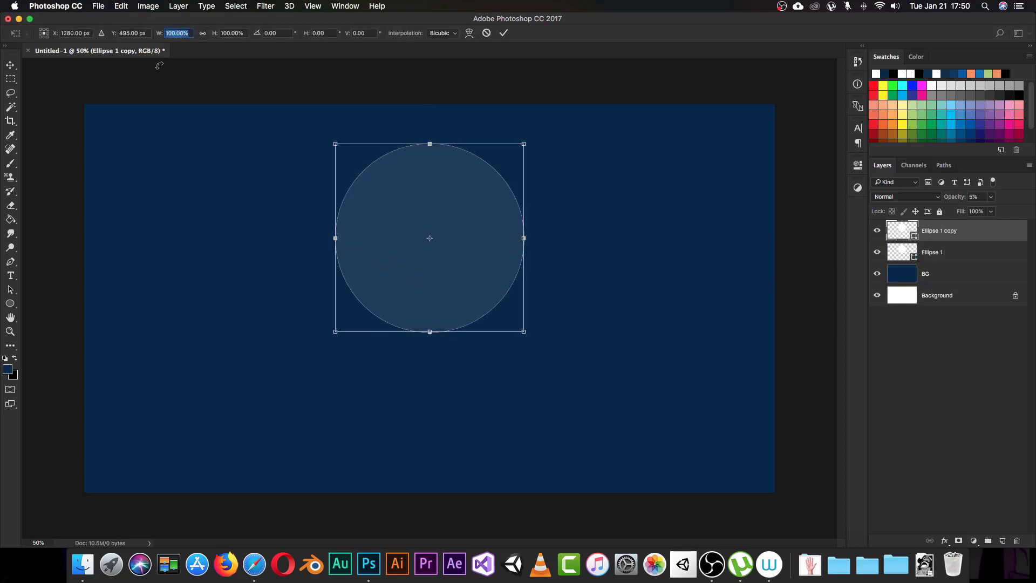
text(75)
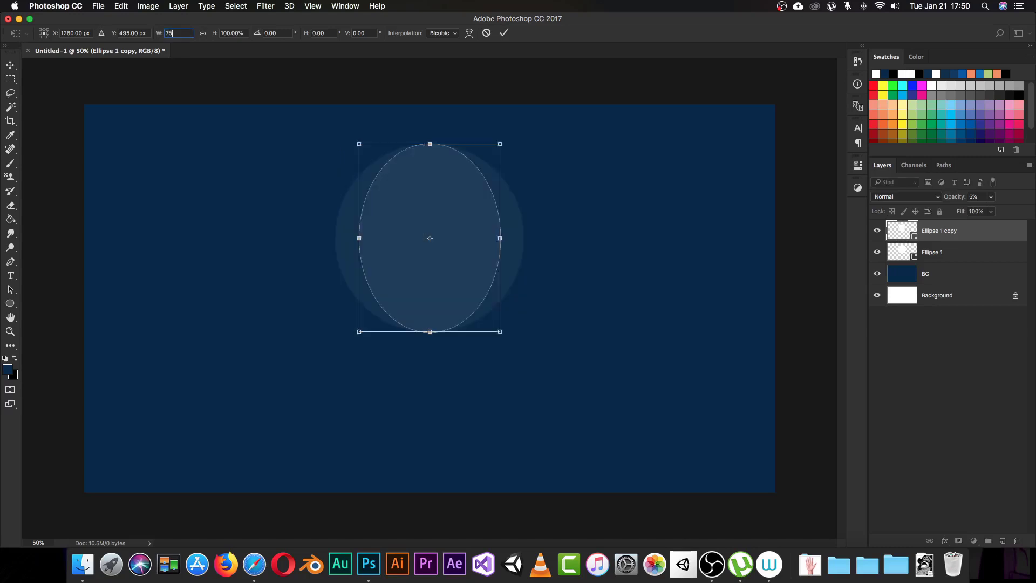
key(Tab)
text(75)
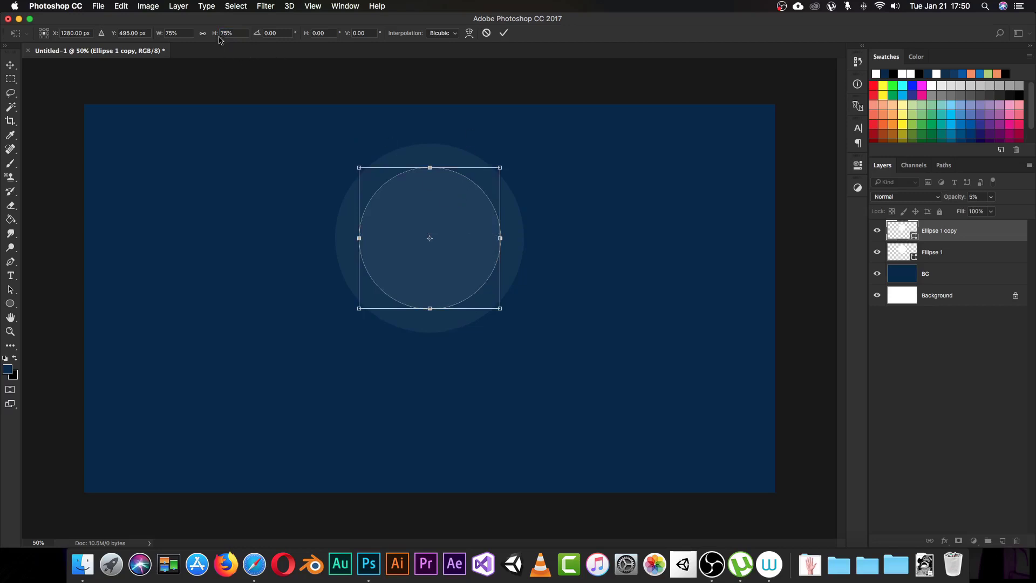
click(183, 33)
text(80)
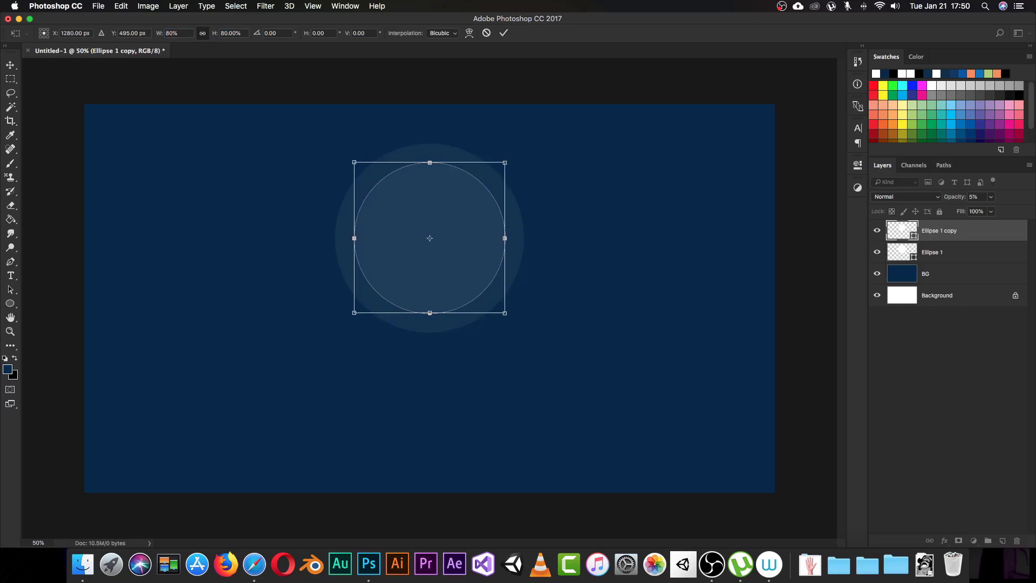
key(Return)
key(super+alt+shift+t)
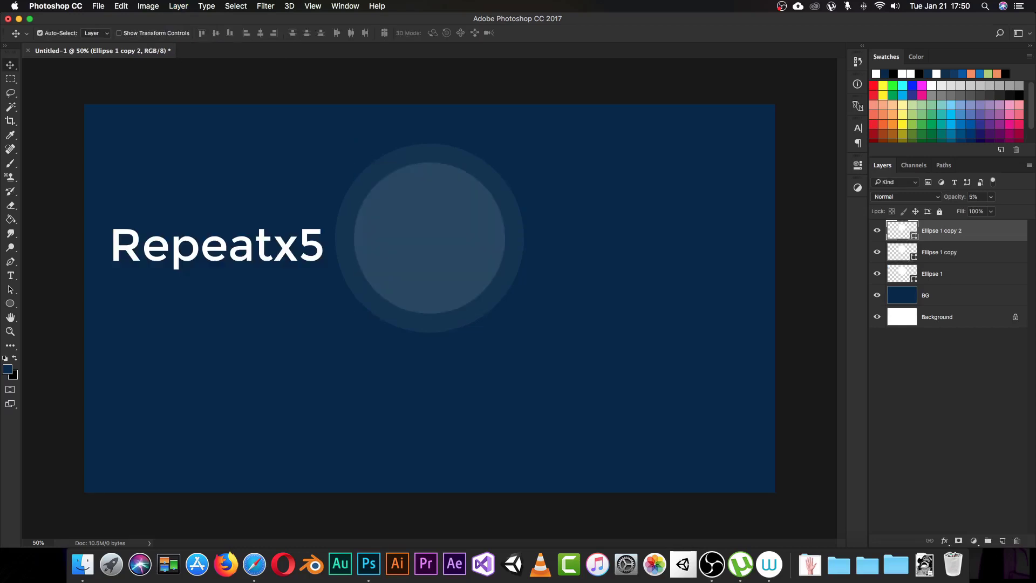
Scale copy 2 to 80%, then add copy 3 at 80% of it
key(super+t)
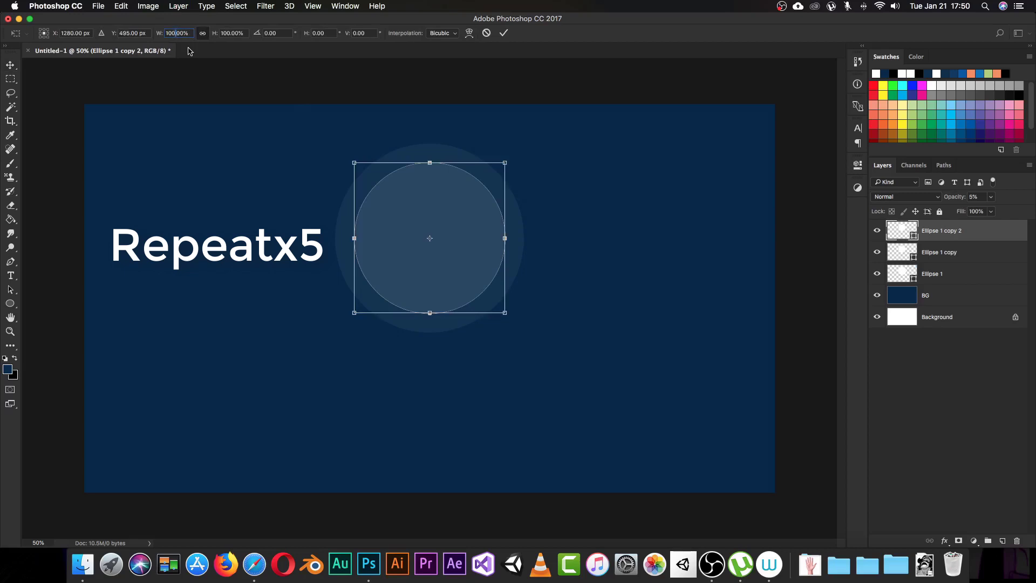
click(177, 34)
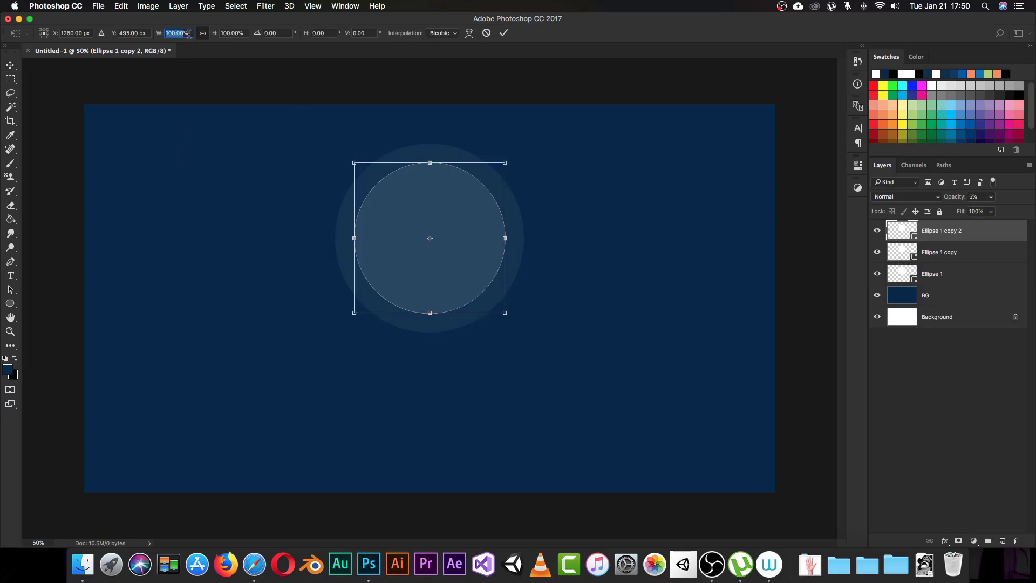
text(80)
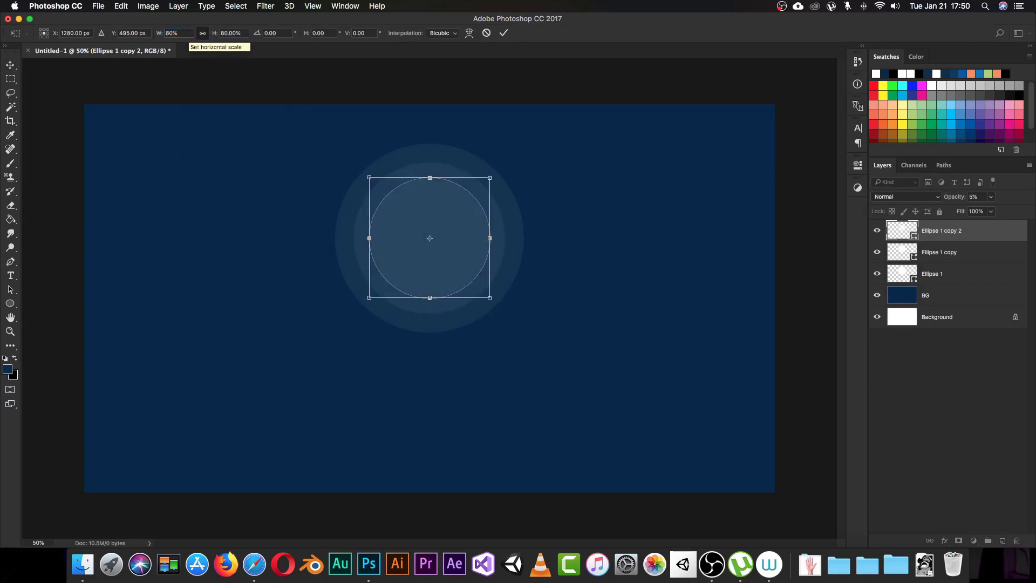
key(Return)
key(ctrl+j)
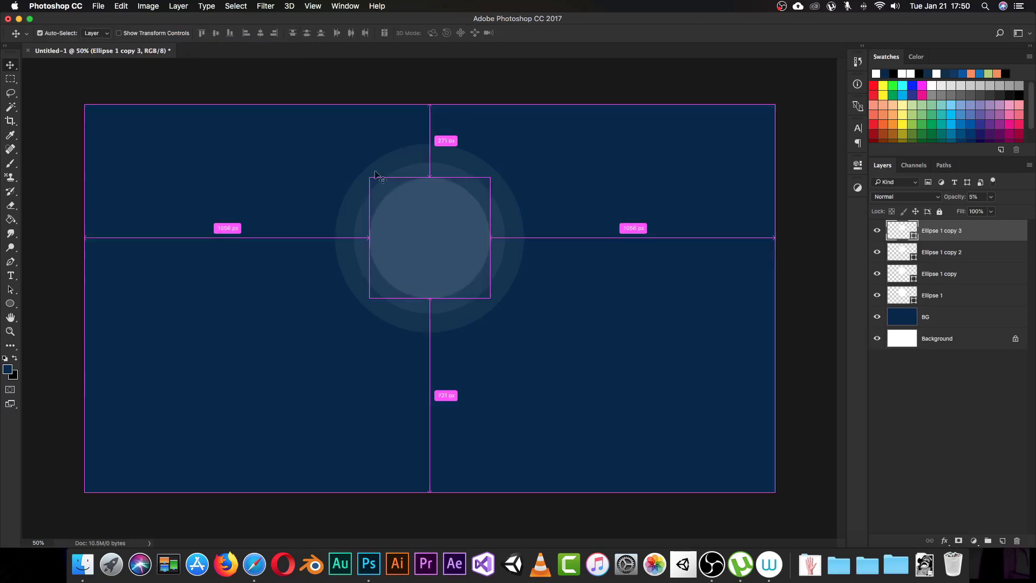
key(ctrl+t)
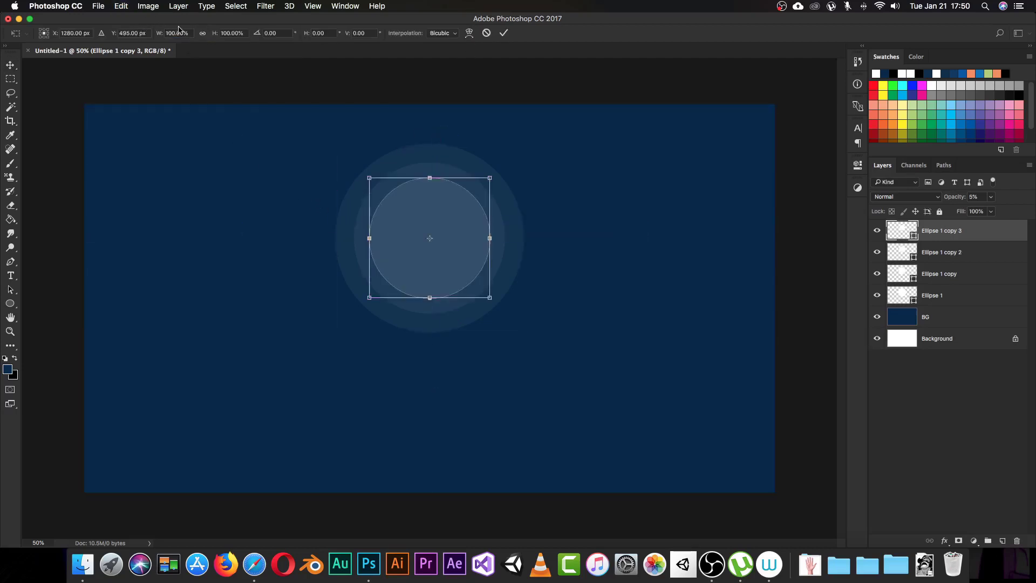
click(182, 32)
text(80)
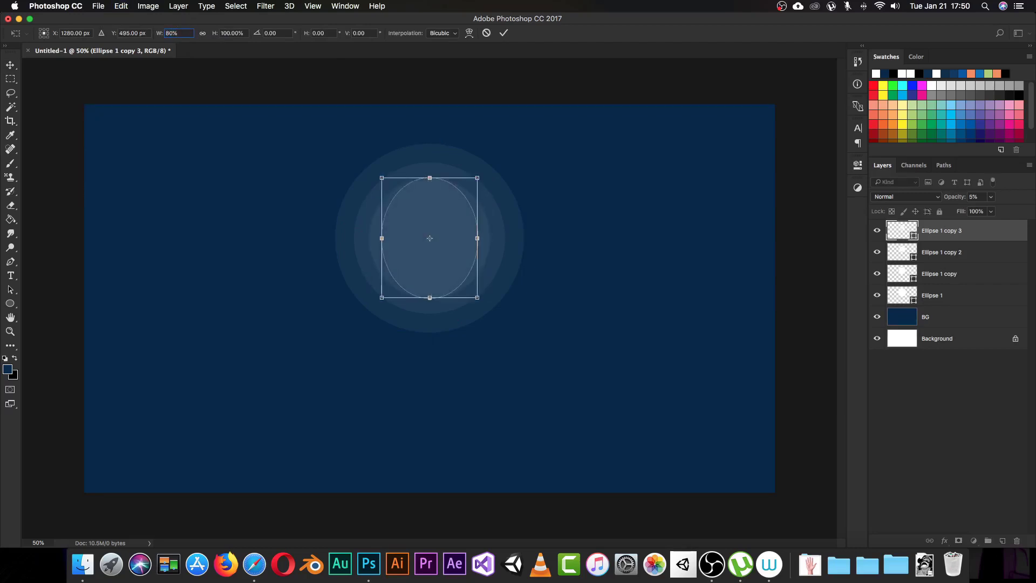
key(Tab)
text(8)
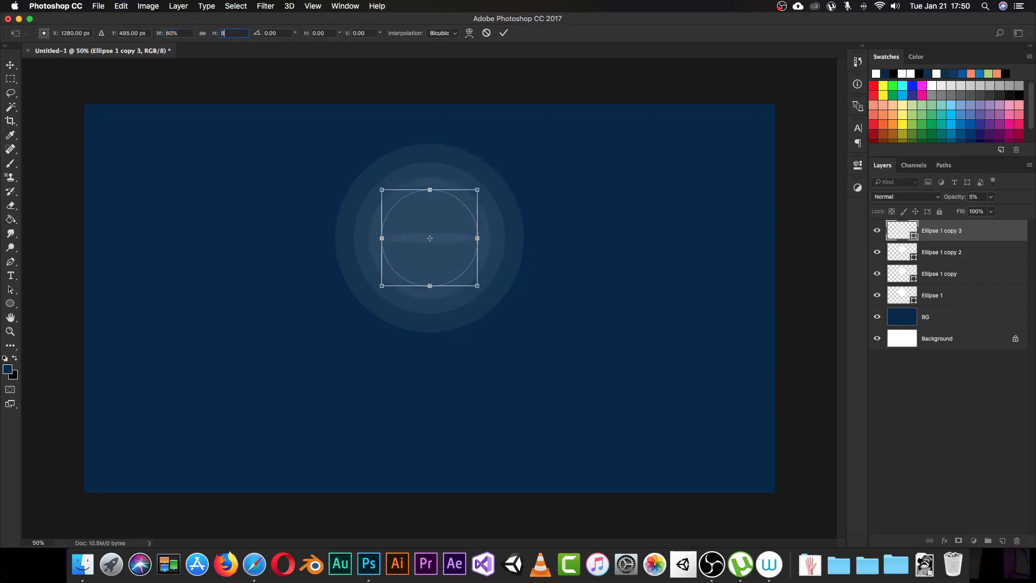
text(0)
key(Return)
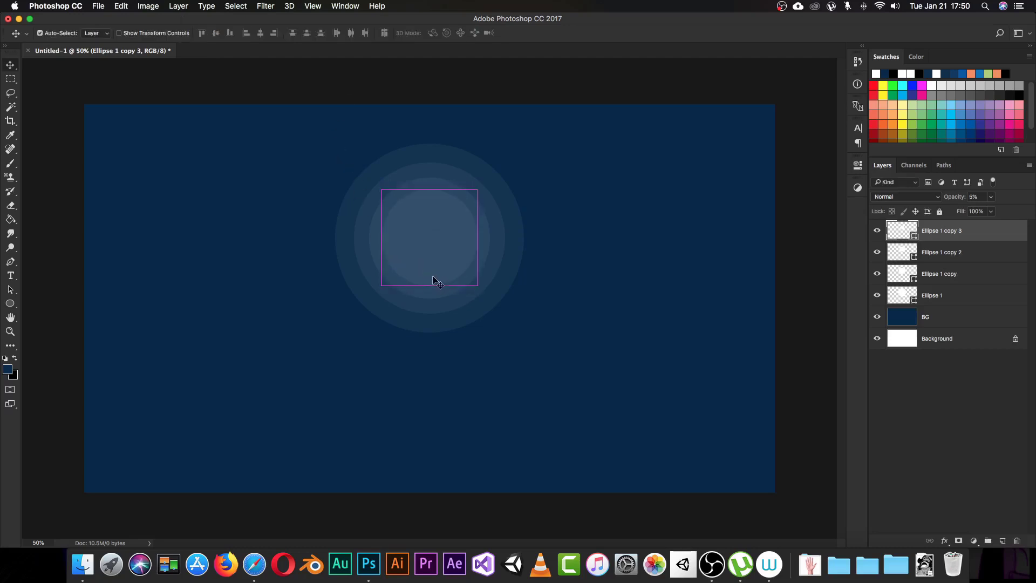
Add a fourth circle copy scaled to 80% of the previous ring
key(ctrl+j)
key(ctrl+t)
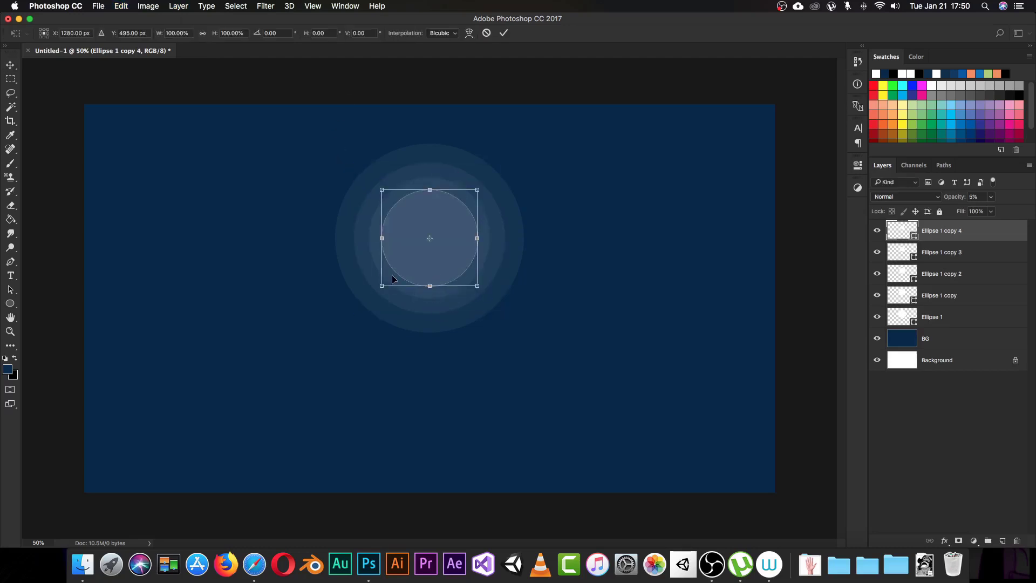
click(179, 33)
text(80)
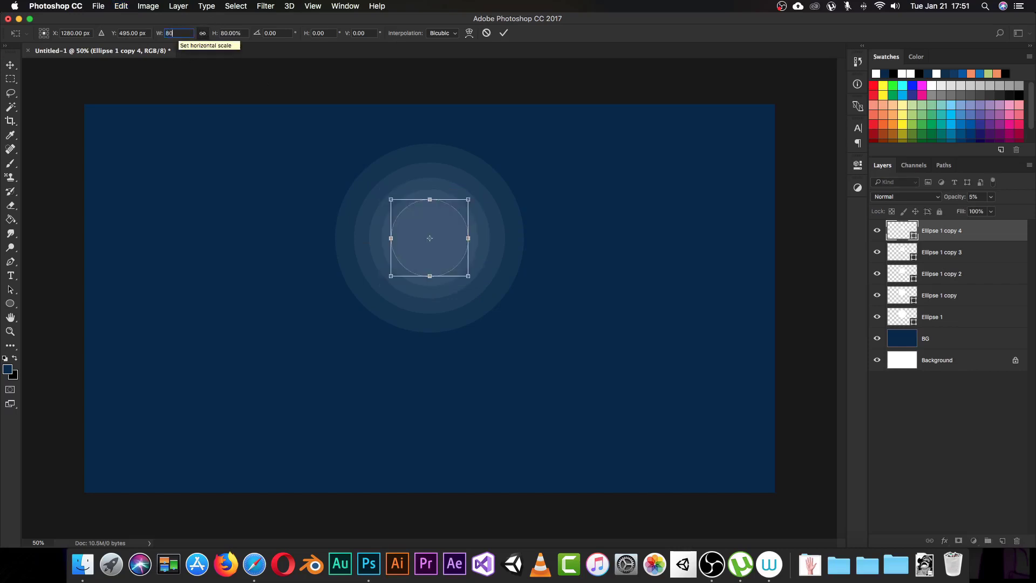
key(Return)
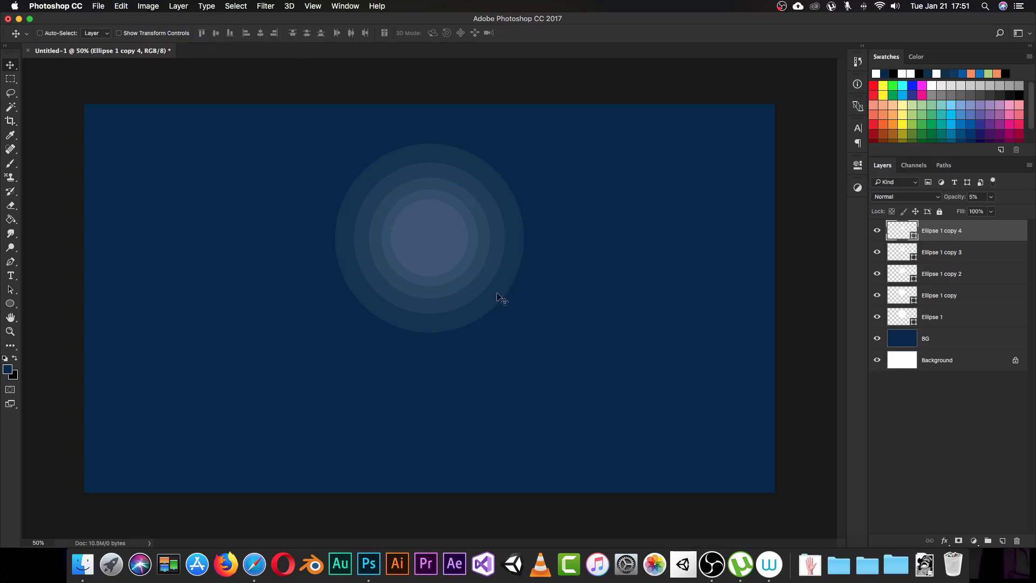
Enlarge all five circle layers together to about 127%
shift+click(954, 319)
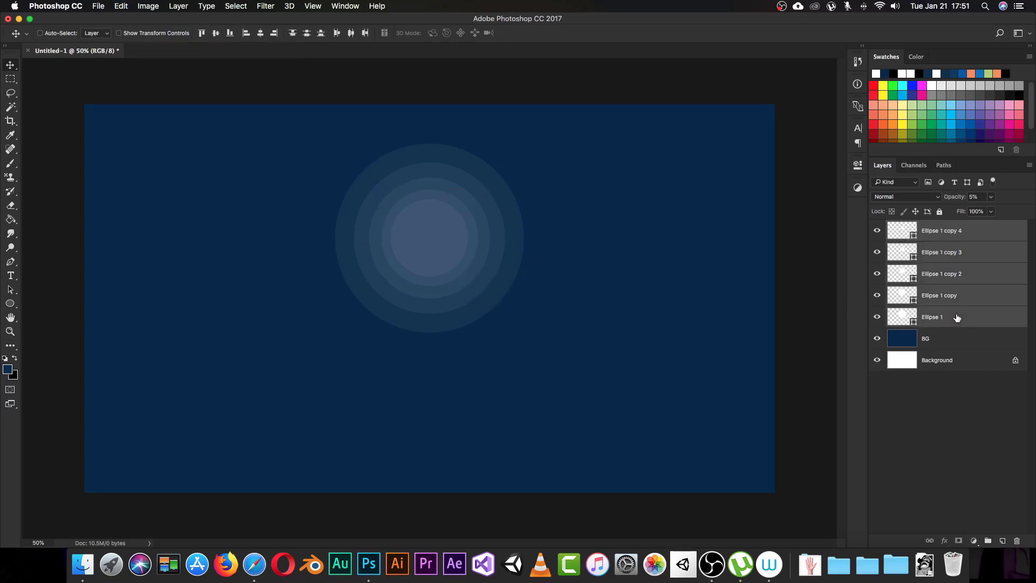
key(super+t)
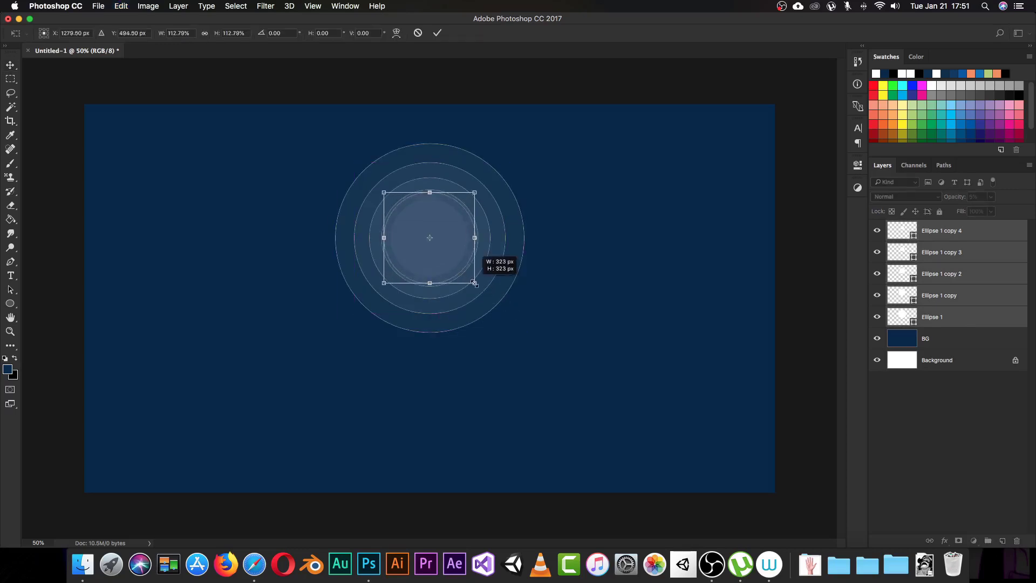
drag(467, 276, 482, 289)
key(super+z)
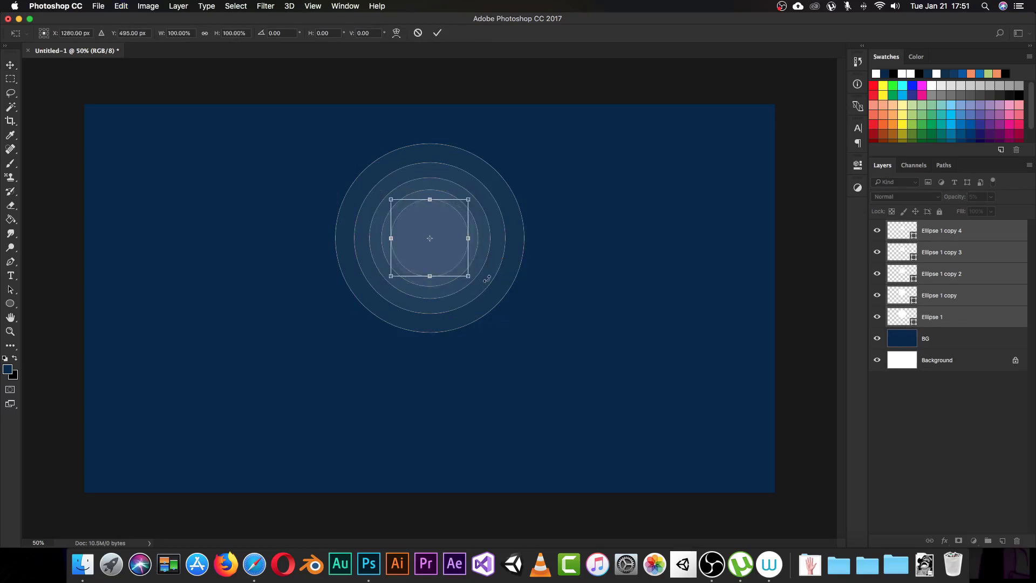
click(420, 32)
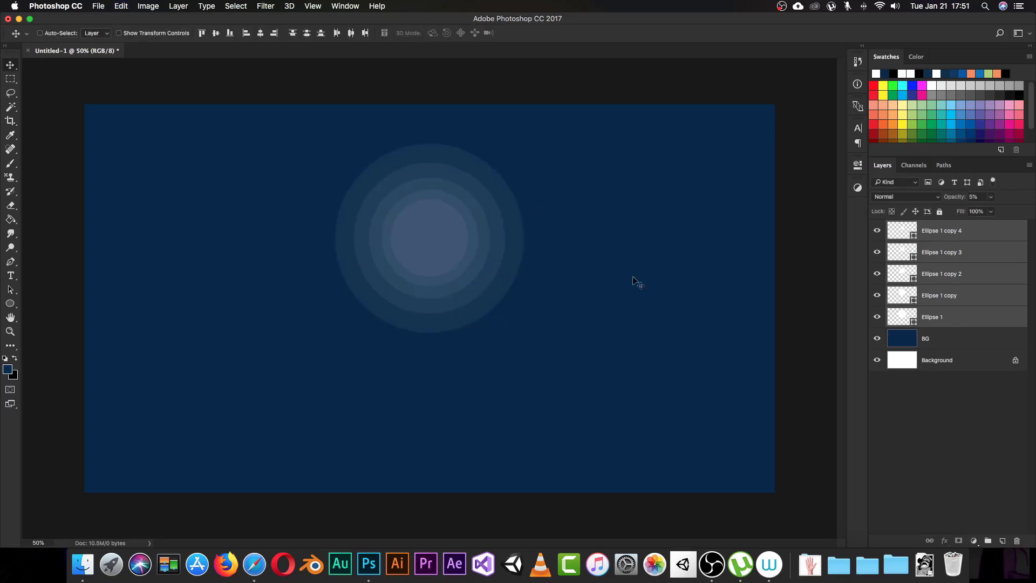
click(905, 385)
click(957, 320)
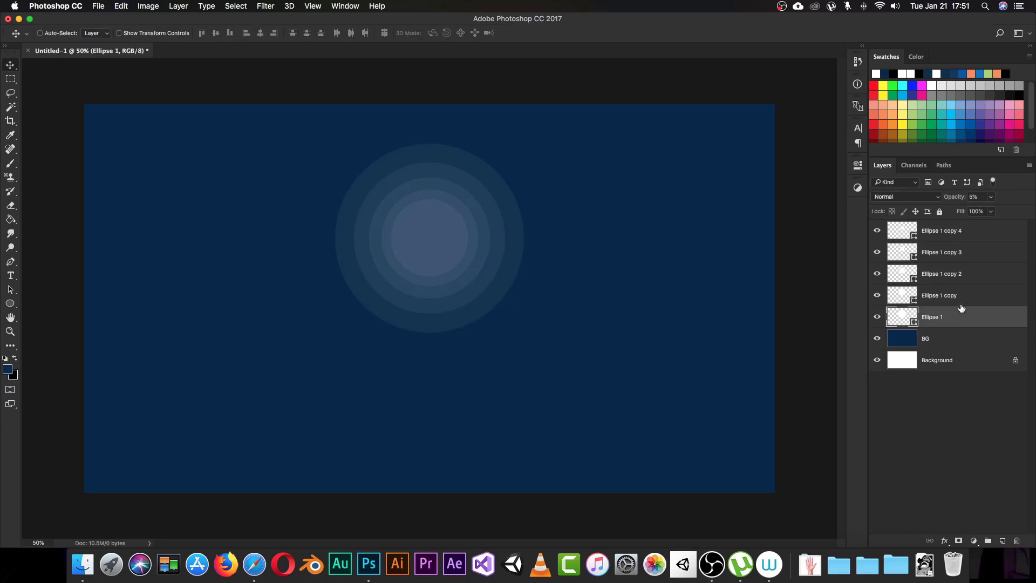
shift+click(957, 229)
key(ctrl+t)
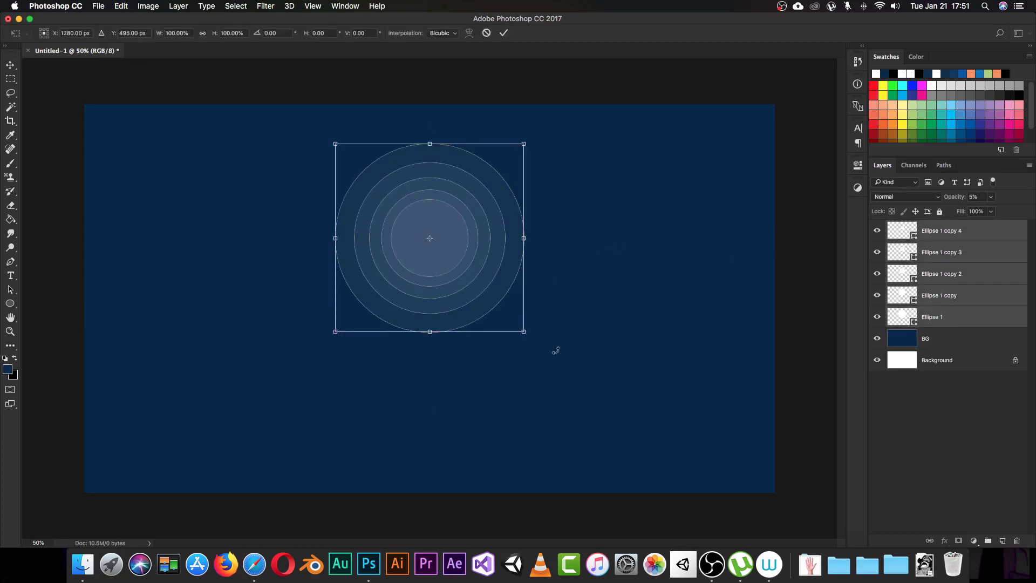
drag(523, 331, 551, 360)
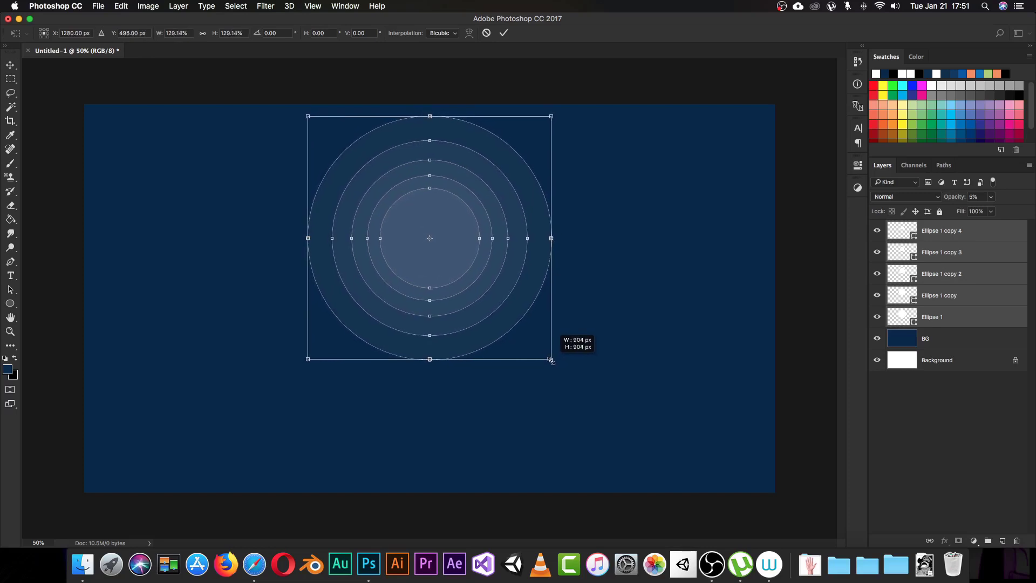
drag(551, 361, 551, 361)
key(Return)
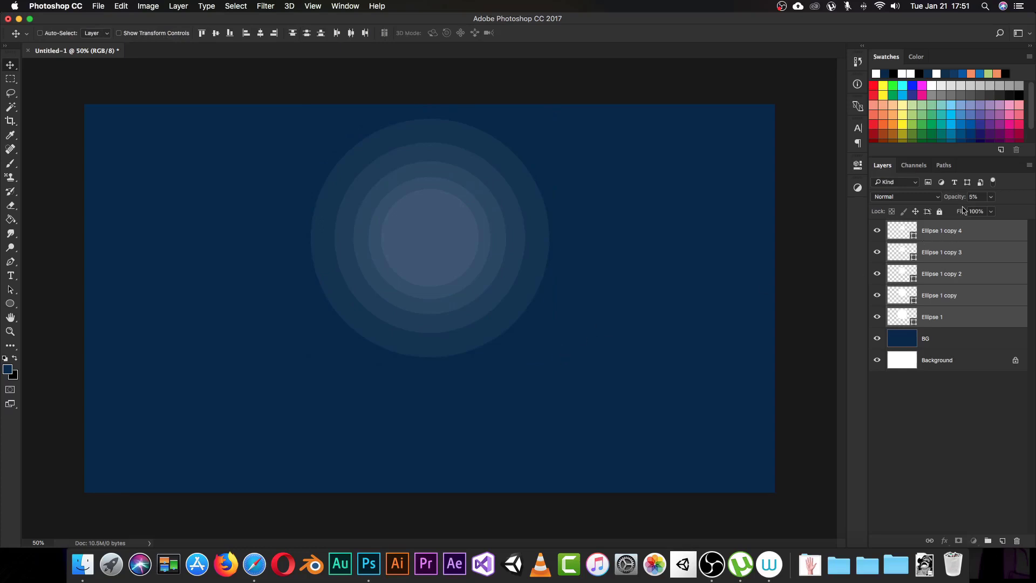
Set innermost circle Ellipse 1 copy 4 to 75% opacity and add empty Layer 1 on top
double_click(949, 232)
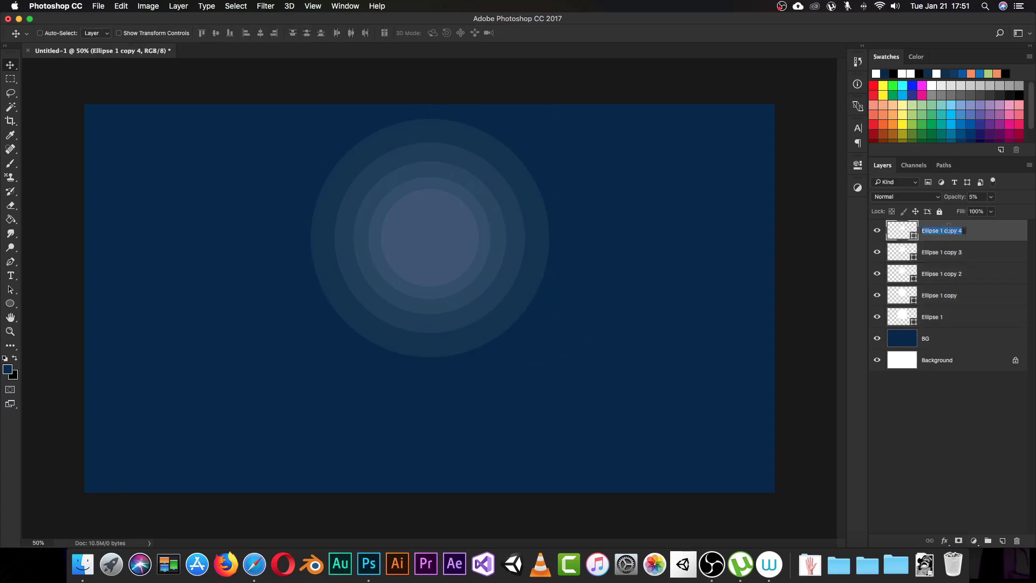
key(Return)
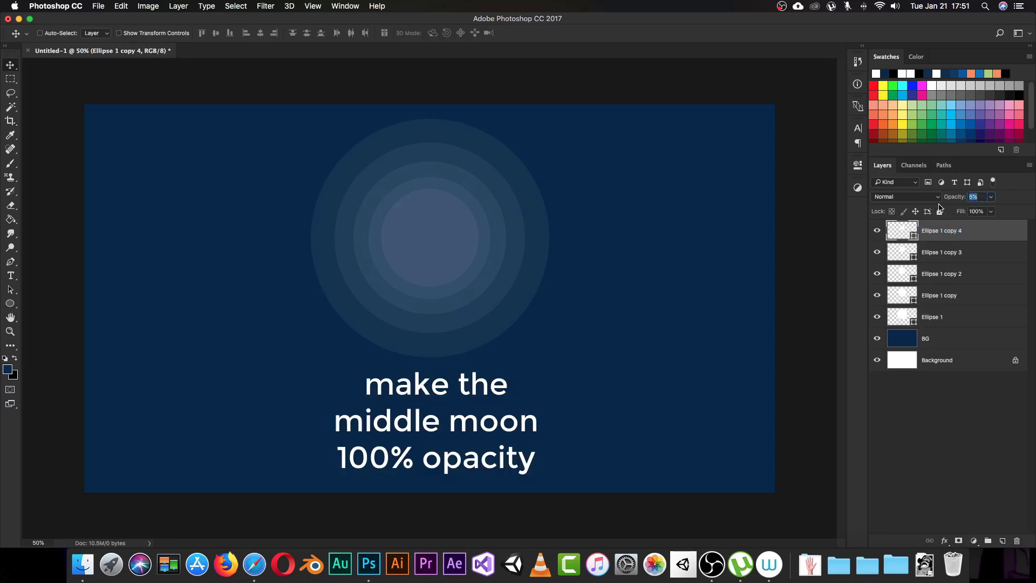
text(75)
key(Return)
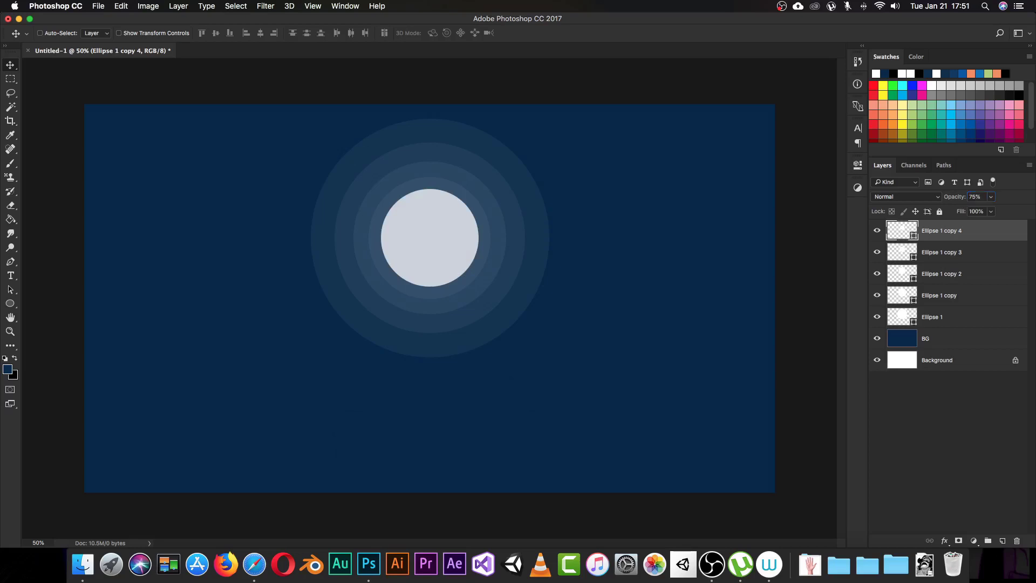
click(925, 427)
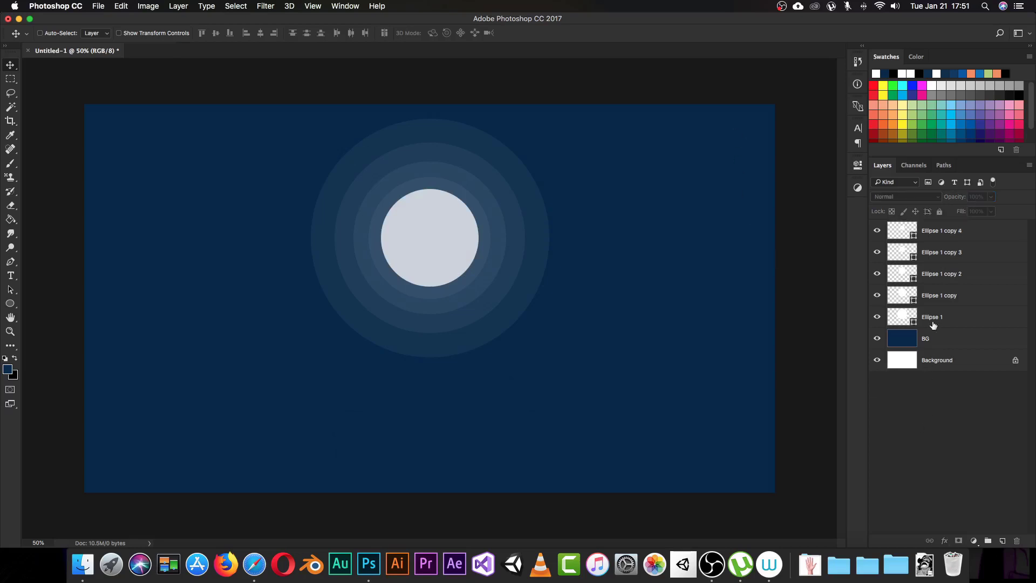
click(953, 234)
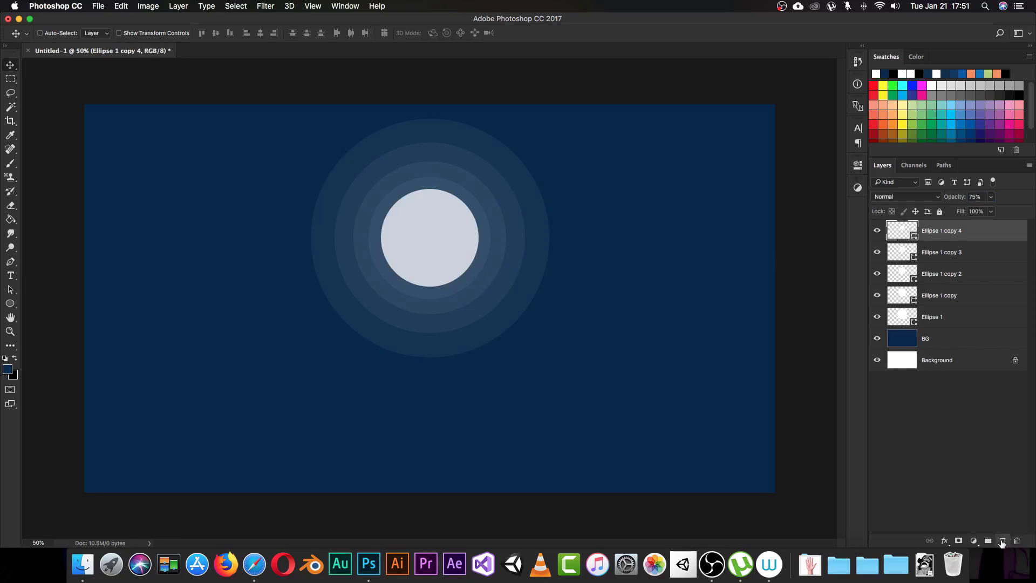
click(1002, 540)
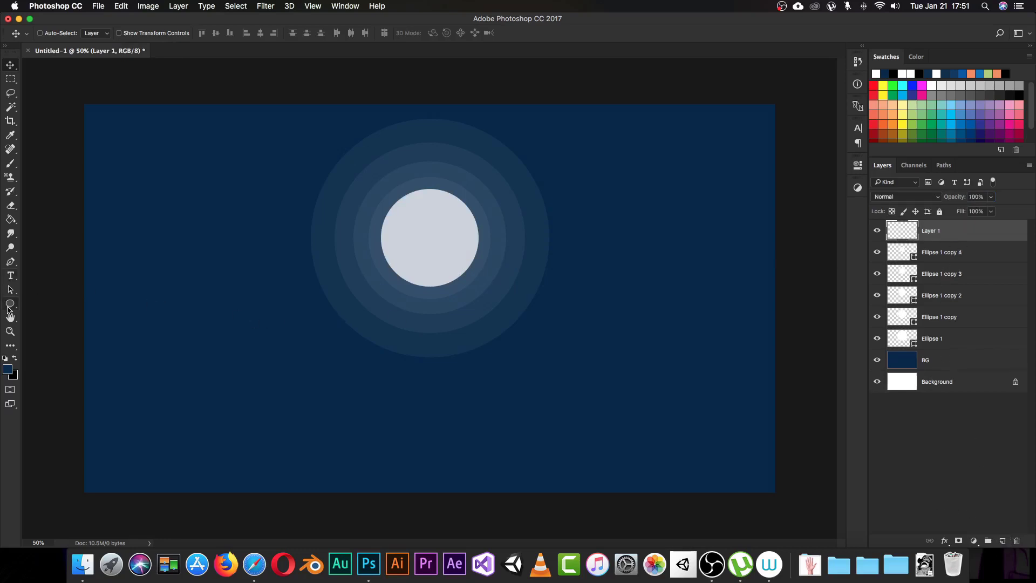
Draw a wide navy ellipse across the lower canvas as a hill
click(10, 303)
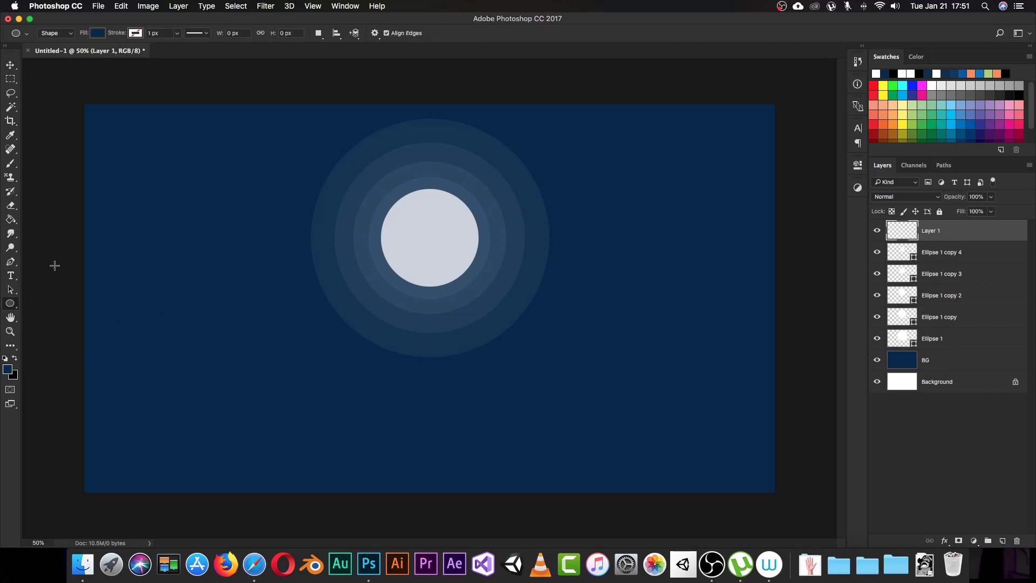
drag(54, 266, 836, 507)
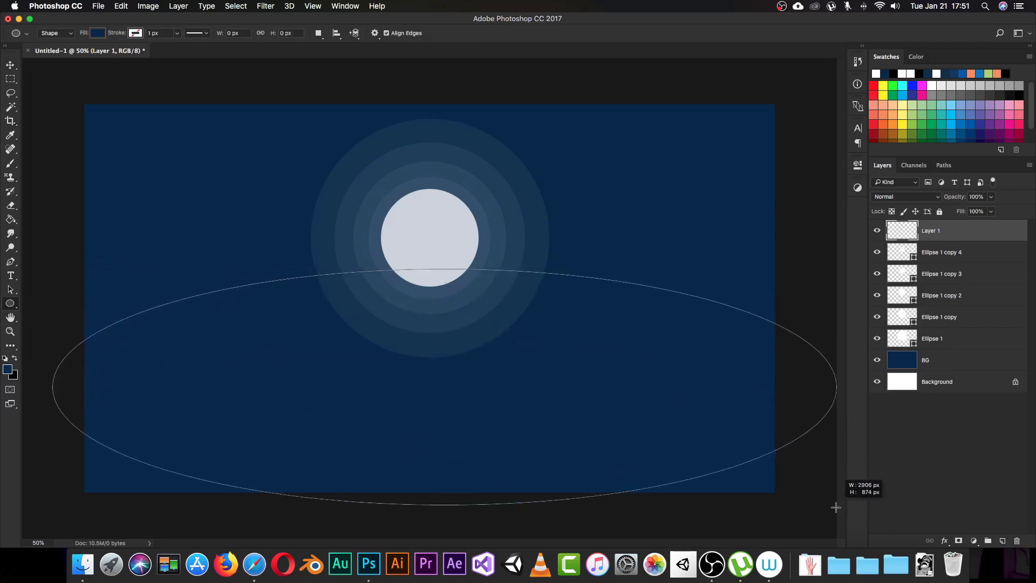
mouse_move(836, 508)
mouse_down()
mouse_move(816, 581)
mouse_move(802, 581)
mouse_up()
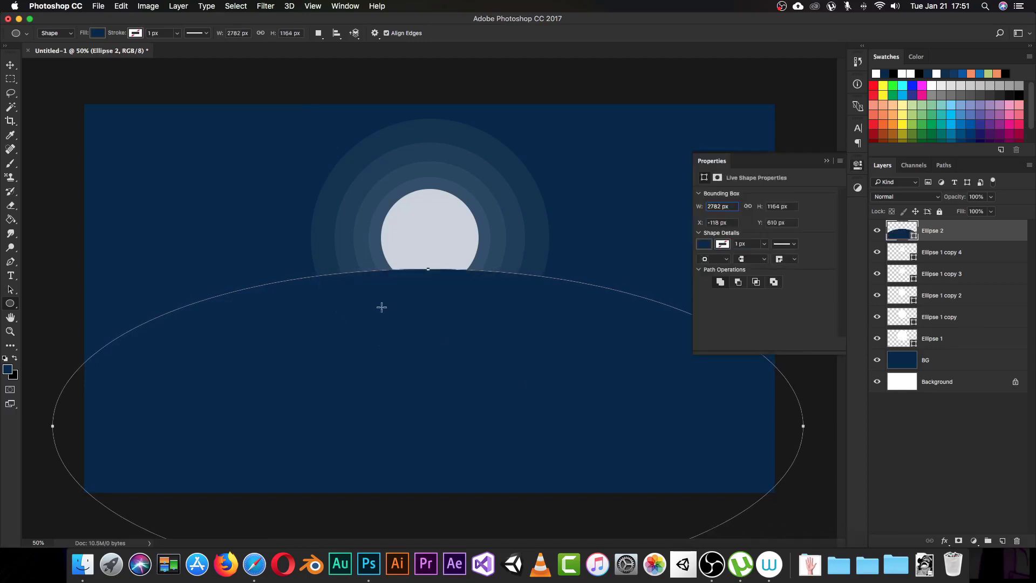
click(826, 159)
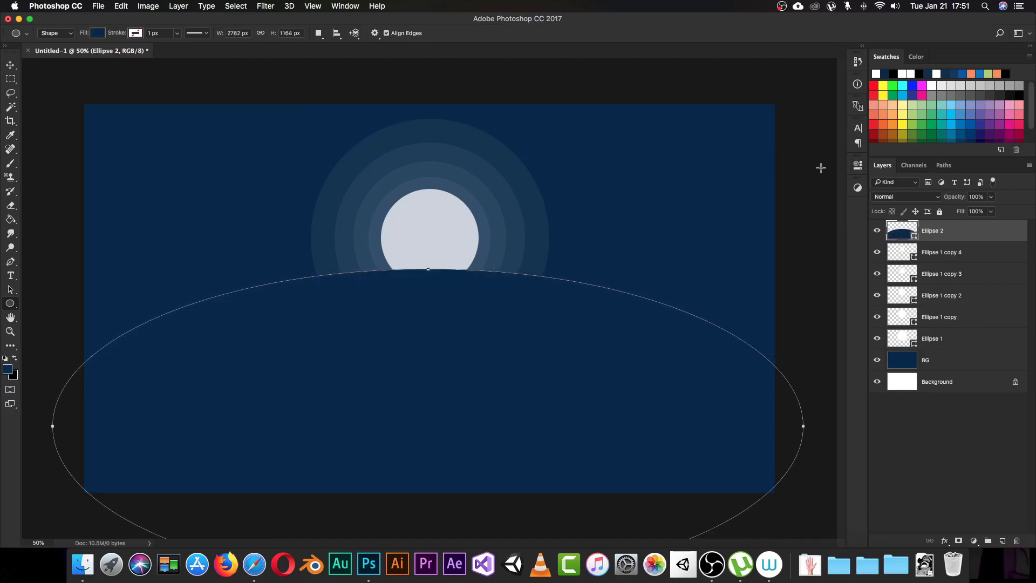
key(v)
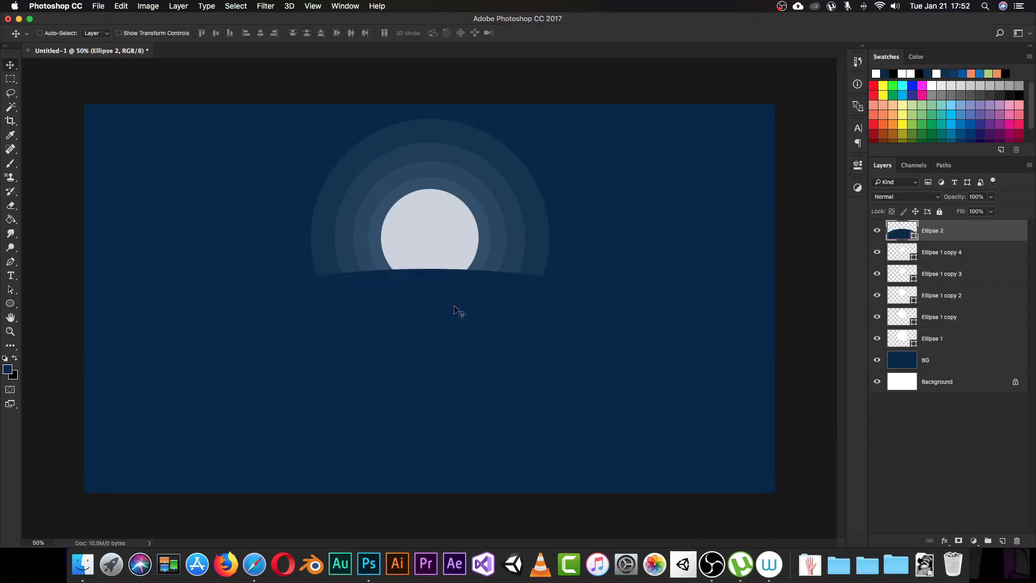
mouse_move(423, 325)
mouse_down()
mouse_move(424, 344)
mouse_move(423, 329)
mouse_up()
Narrow and slightly tilt the hill ellipse, then shift it into place under the moon
key(ctrl+t)
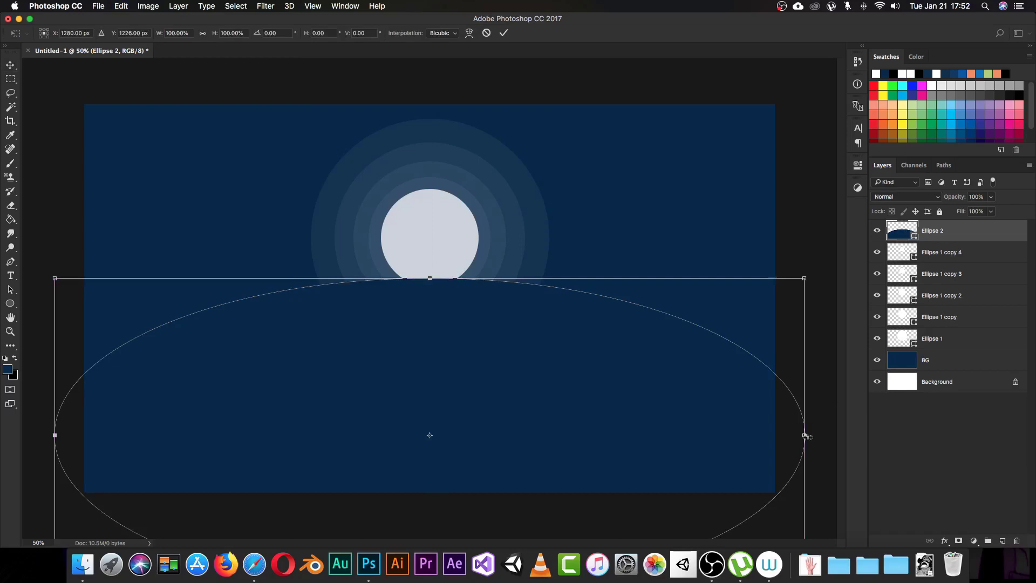
drag(804, 435, 697, 435)
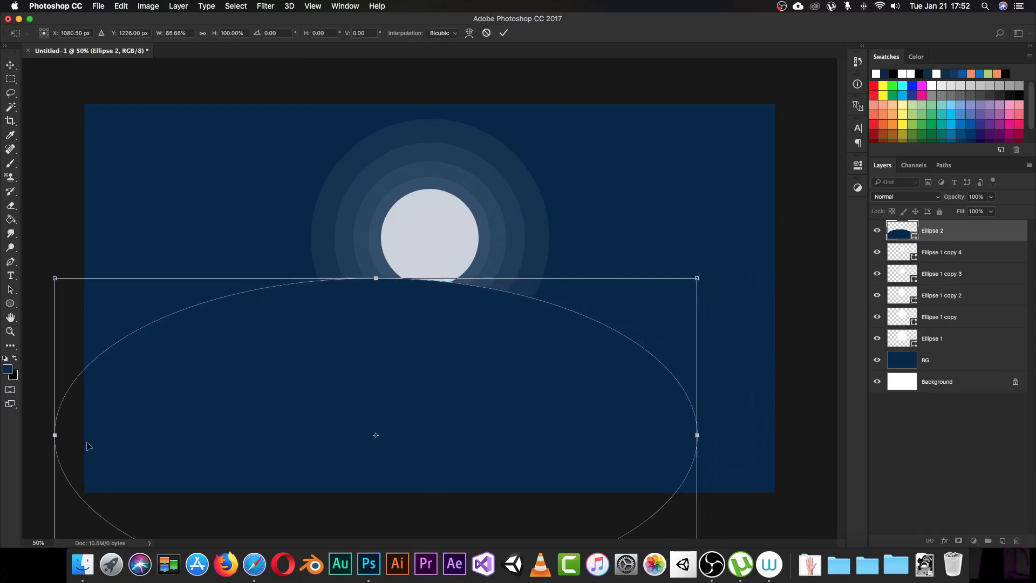
drag(63, 448, 61, 426)
key(Return)
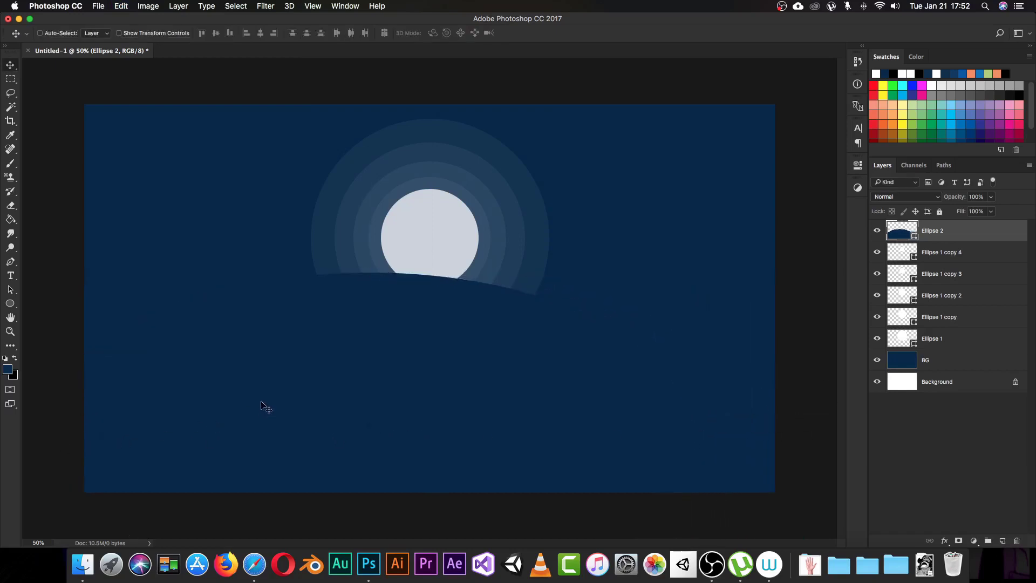
drag(264, 408, 349, 389)
drag(343, 395, 344, 395)
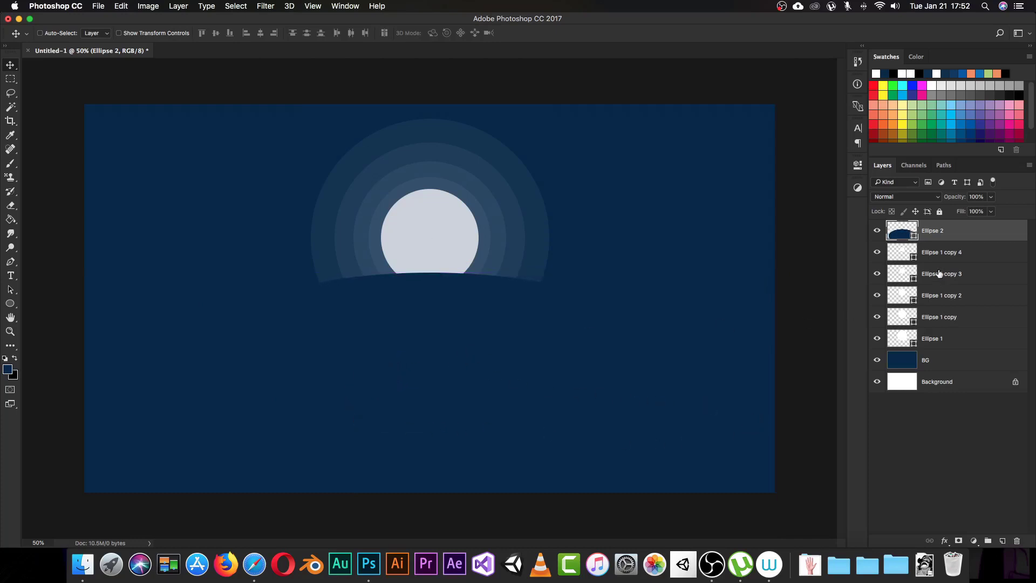
click(949, 362)
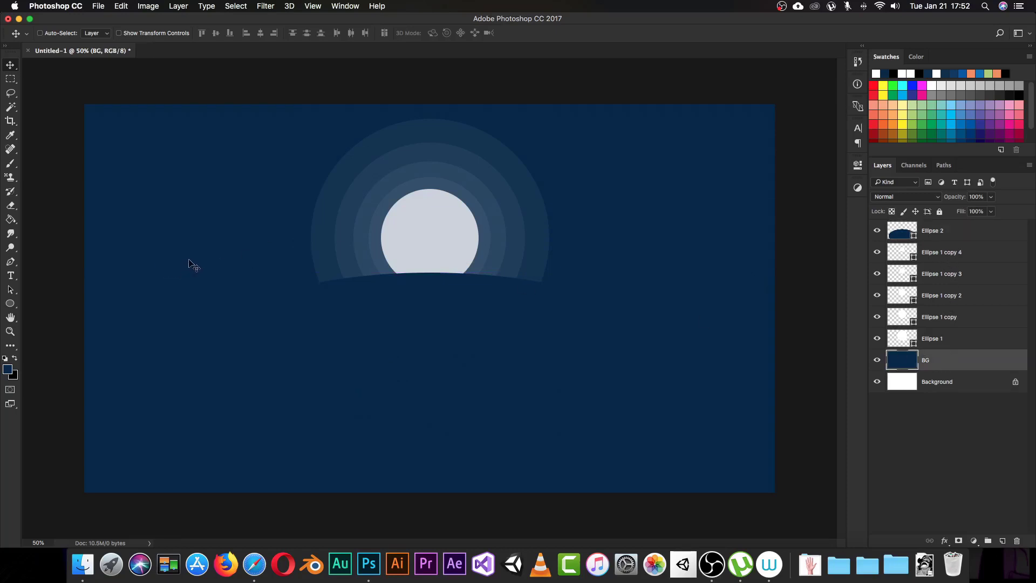
Build a cloud shape from several overlapping ellipses
key(u)
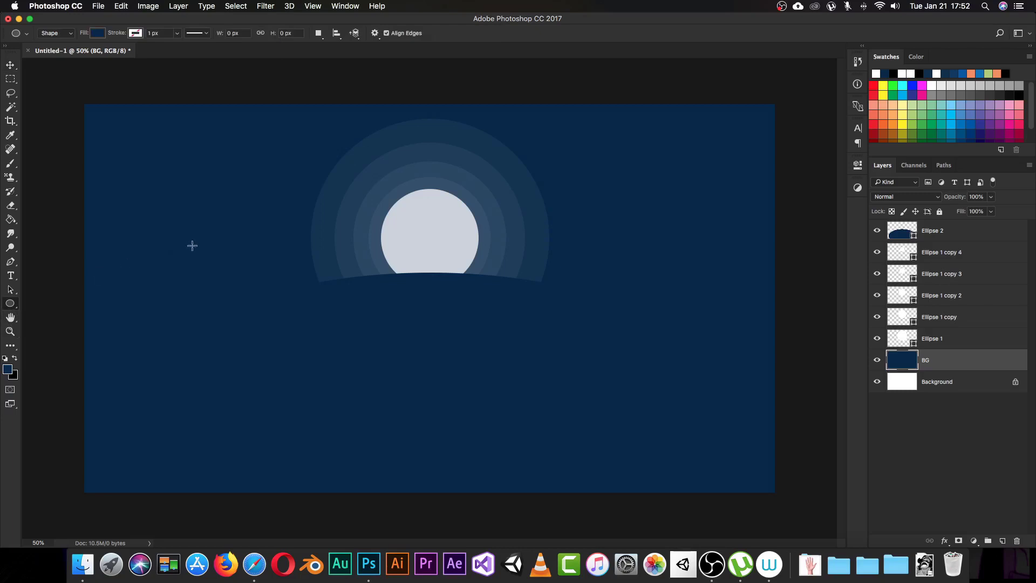
drag(200, 240, 275, 299)
drag(272, 245, 214, 290)
drag(298, 291, 127, 274)
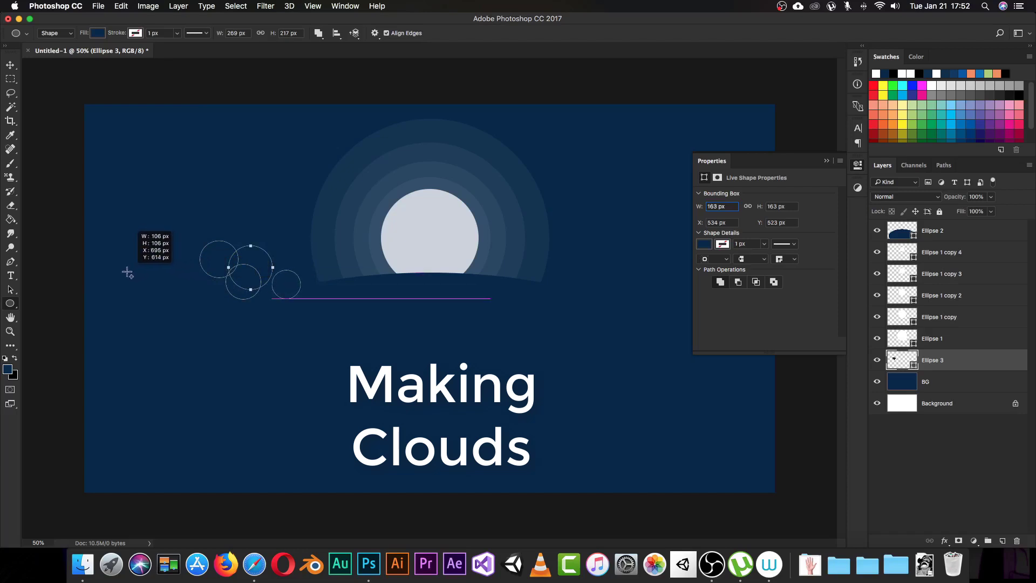
drag(127, 274, 105, 278)
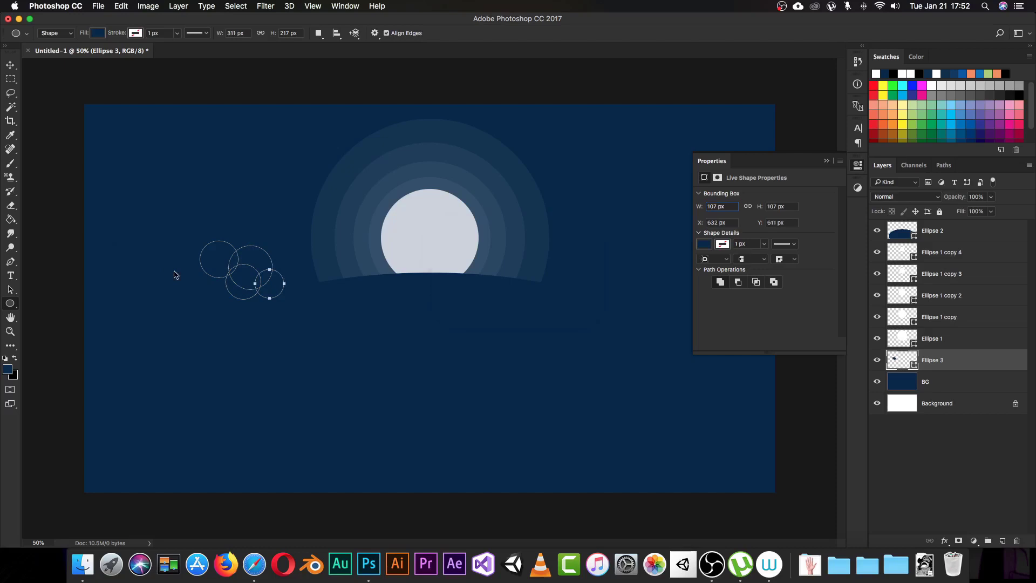
click(175, 275)
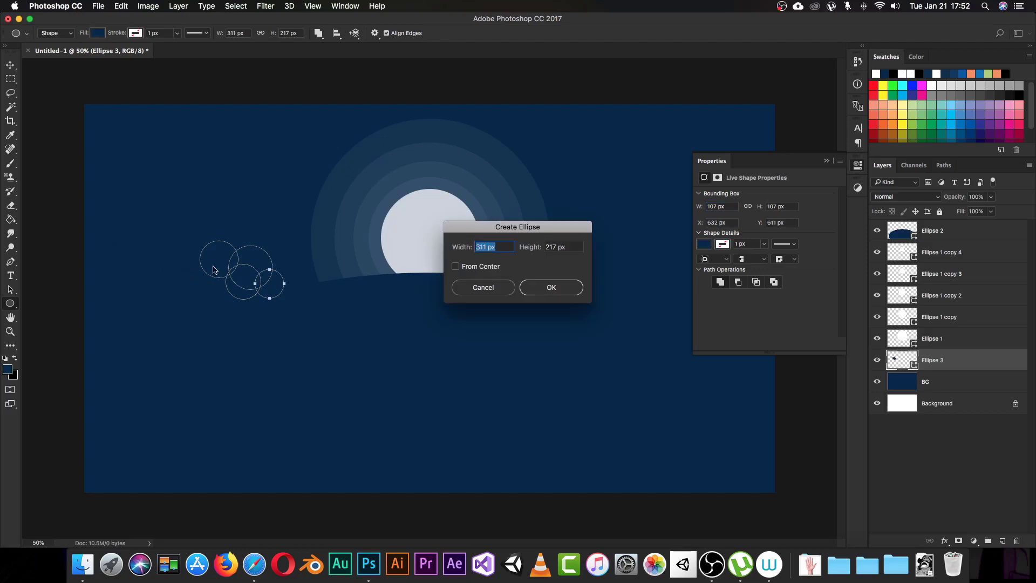
click(483, 287)
mouse_move(196, 308)
mouse_down()
mouse_move(279, 307)
mouse_move(223, 287)
mouse_up()
key(ctrl+z)
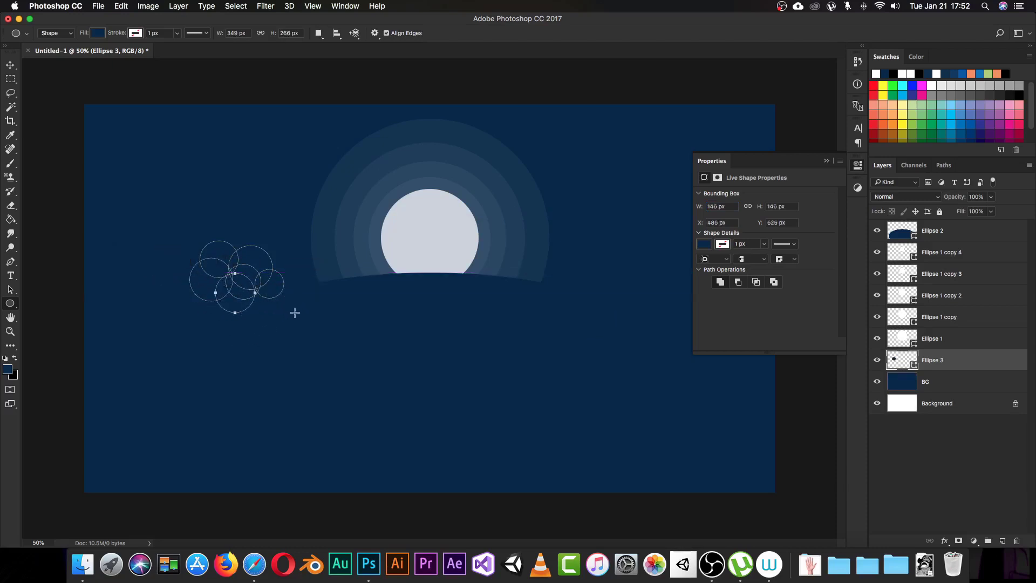
drag(285, 317, 251, 283)
drag(318, 276, 133, 317)
drag(306, 250, 232, 295)
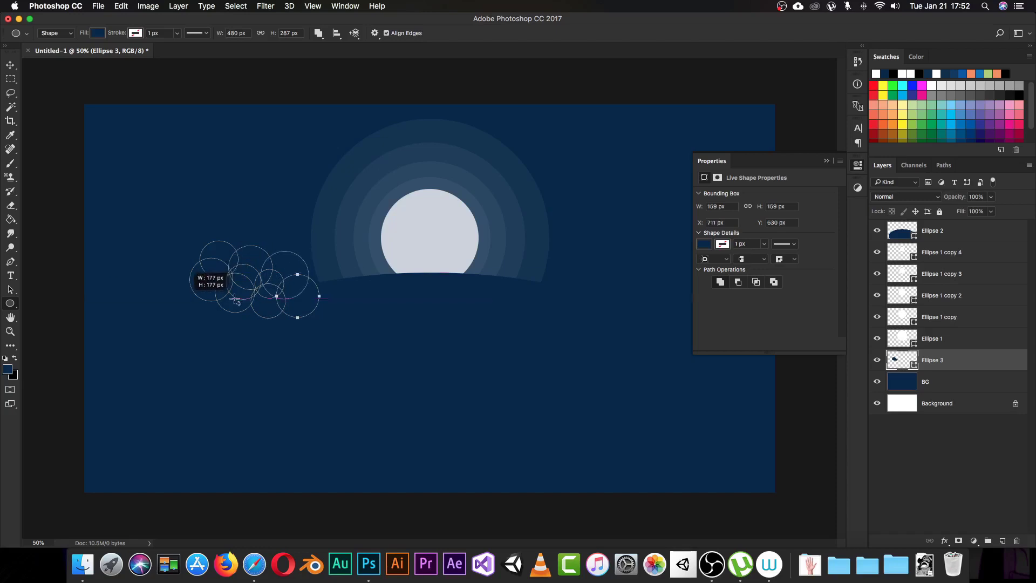
Fill the cloud with the moon's light grey and place it on the horizon left of the moon
click(707, 246)
click(807, 265)
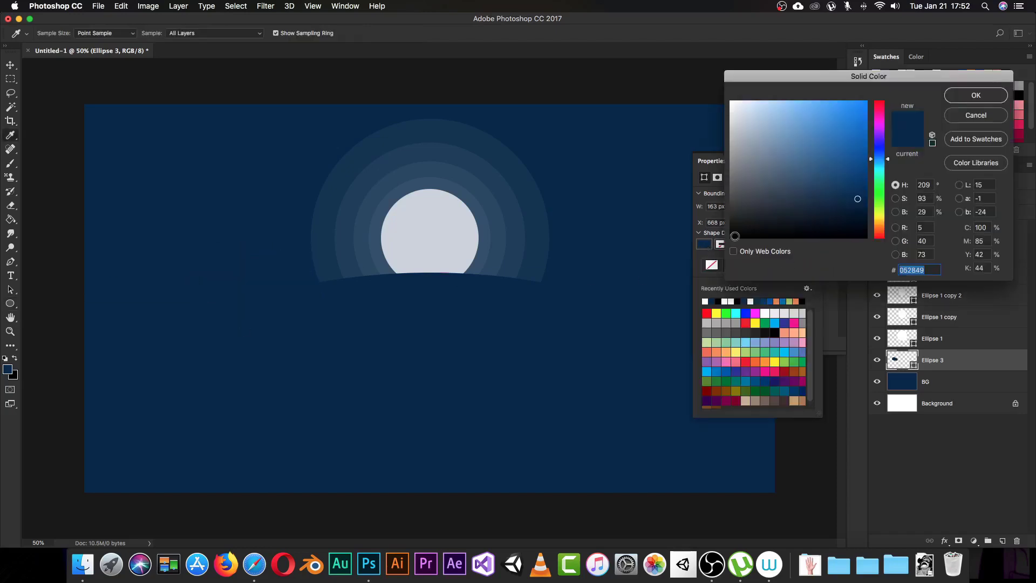
click(464, 212)
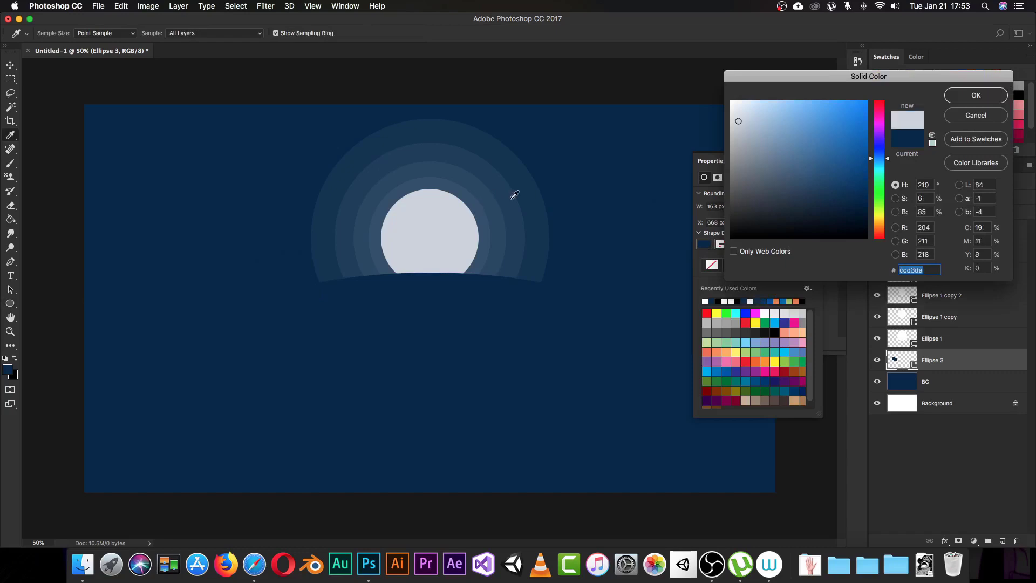
click(968, 96)
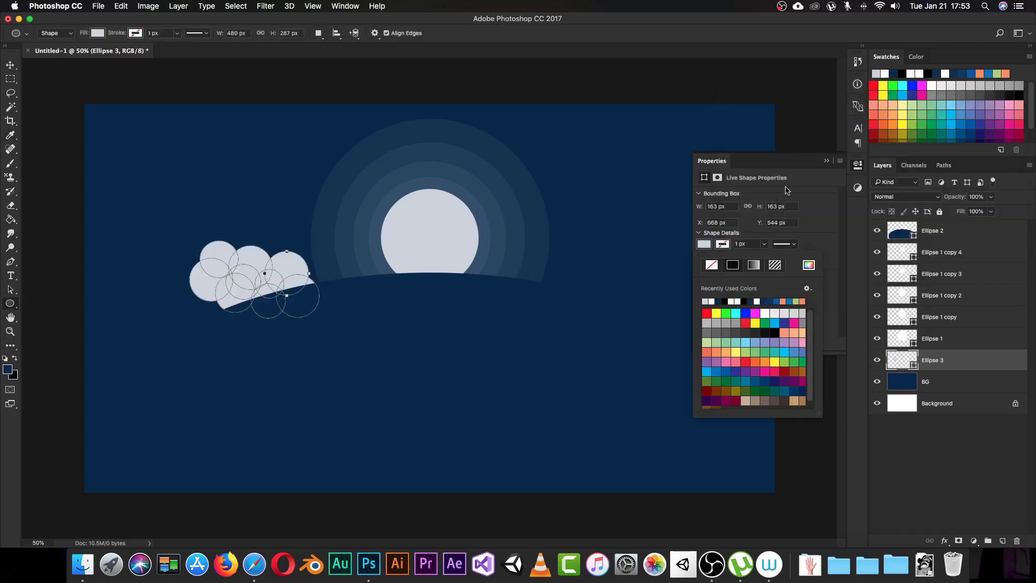
click(827, 161)
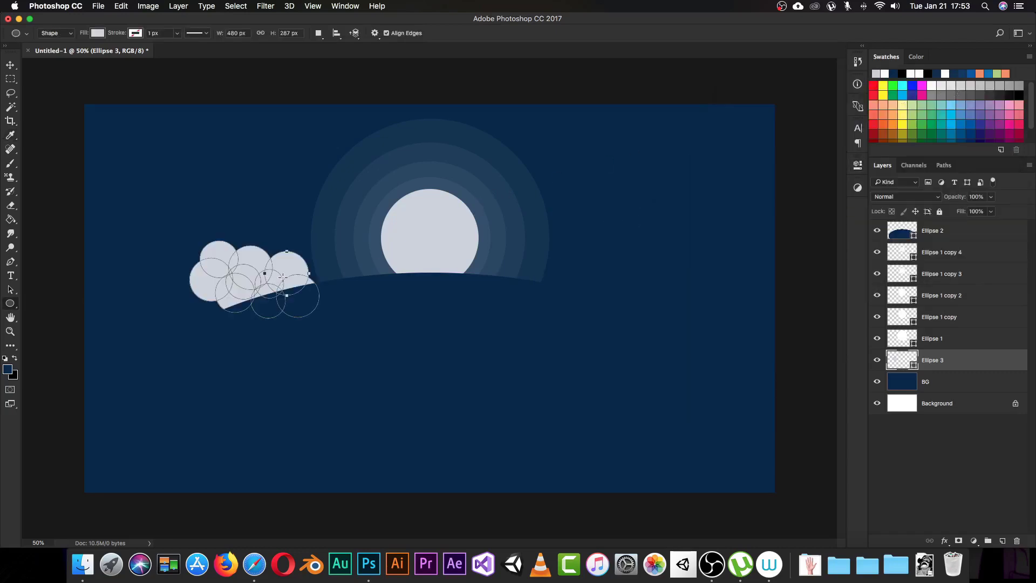
key(v)
mouse_move(262, 282)
mouse_down()
mouse_move(276, 256)
mouse_move(286, 270)
mouse_move(337, 257)
mouse_up()
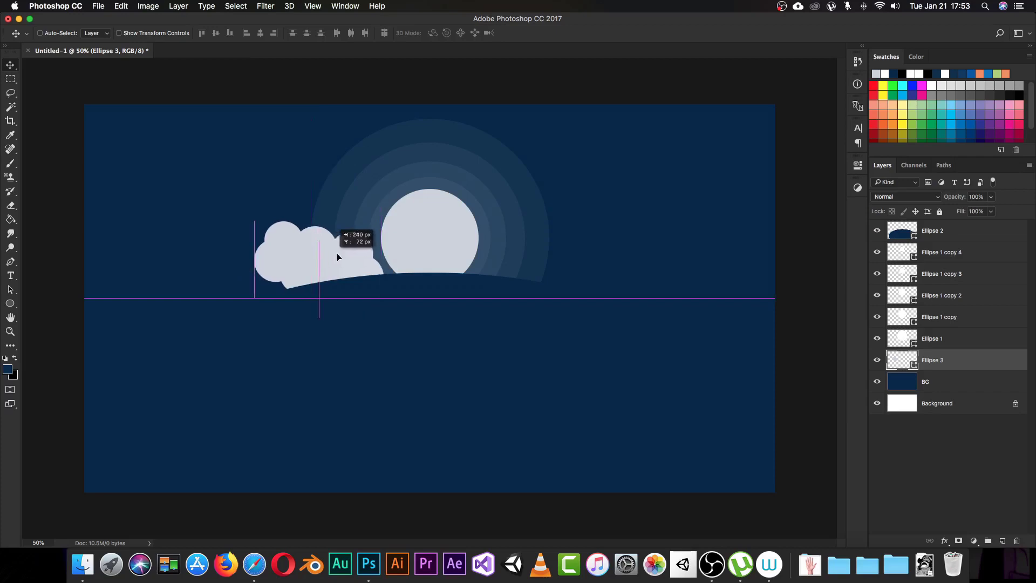
drag(337, 256, 287, 257)
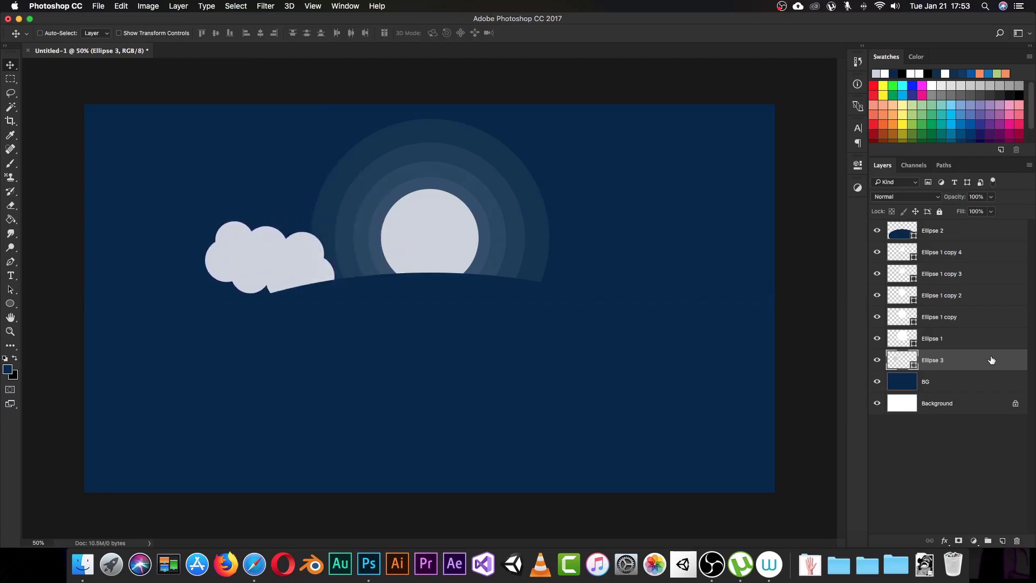
Fade the cloud layer to 5% opacity and nudge it right
click(878, 360)
click(879, 360)
click(879, 360)
text(5)
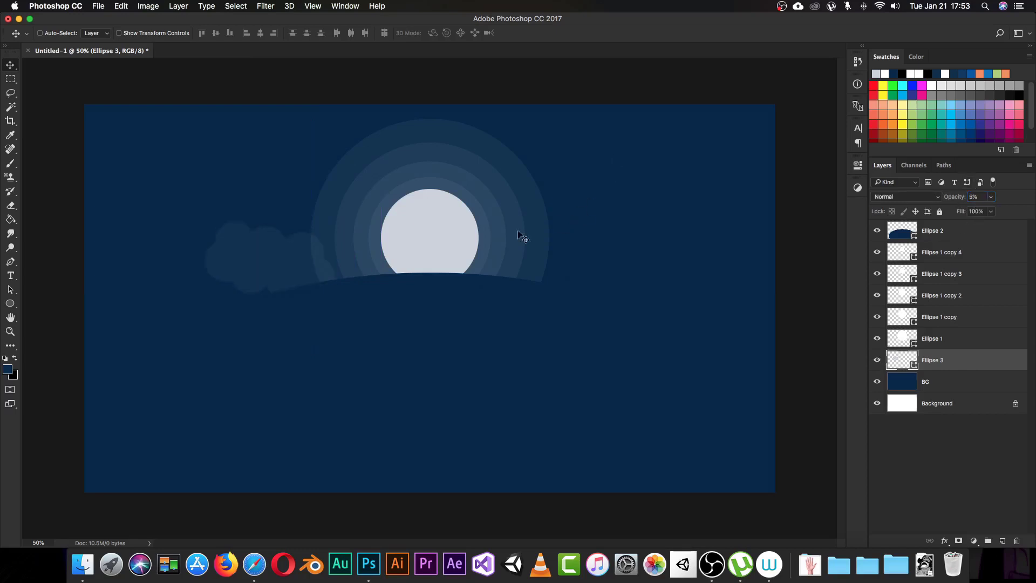
mouse_move(243, 262)
mouse_down()
mouse_move(277, 275)
mouse_move(270, 285)
mouse_move(324, 259)
mouse_move(302, 266)
mouse_move(433, 266)
mouse_up()
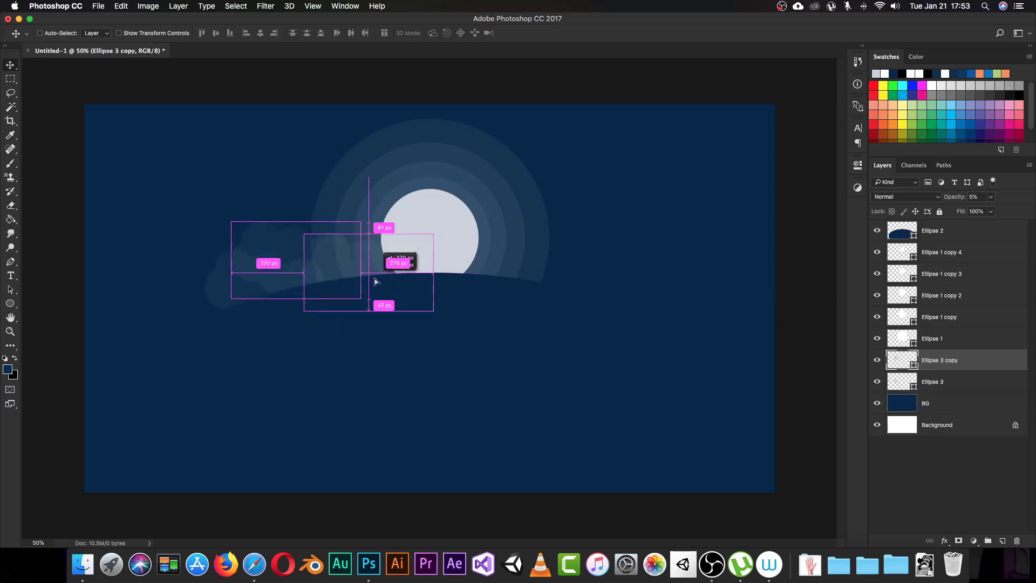
Duplicate the cloud along the horizon, mirroring one copy horizontally beside the moon
drag(433, 266, 545, 261)
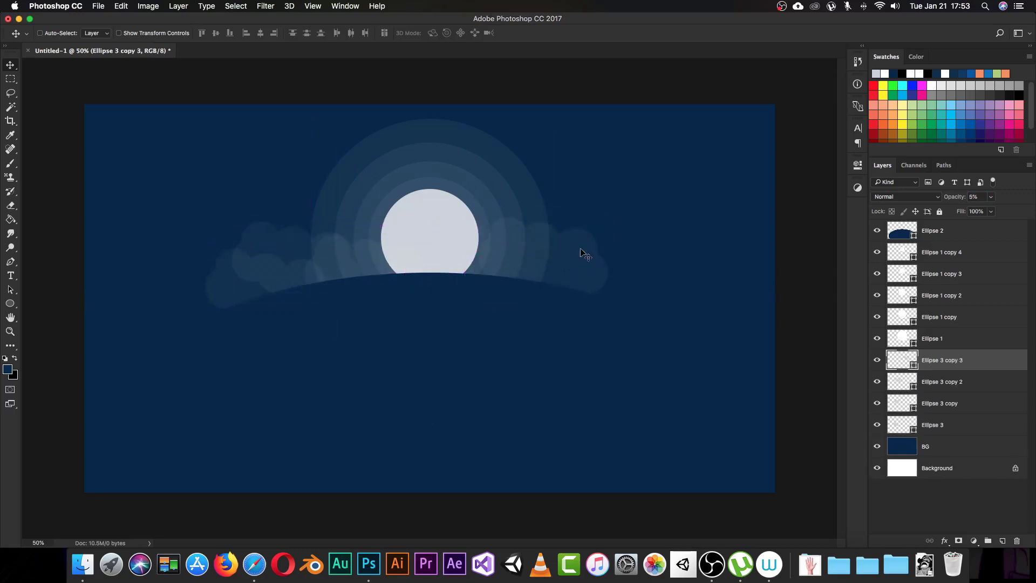
key(ctrl+alt+t)
right_click(582, 276)
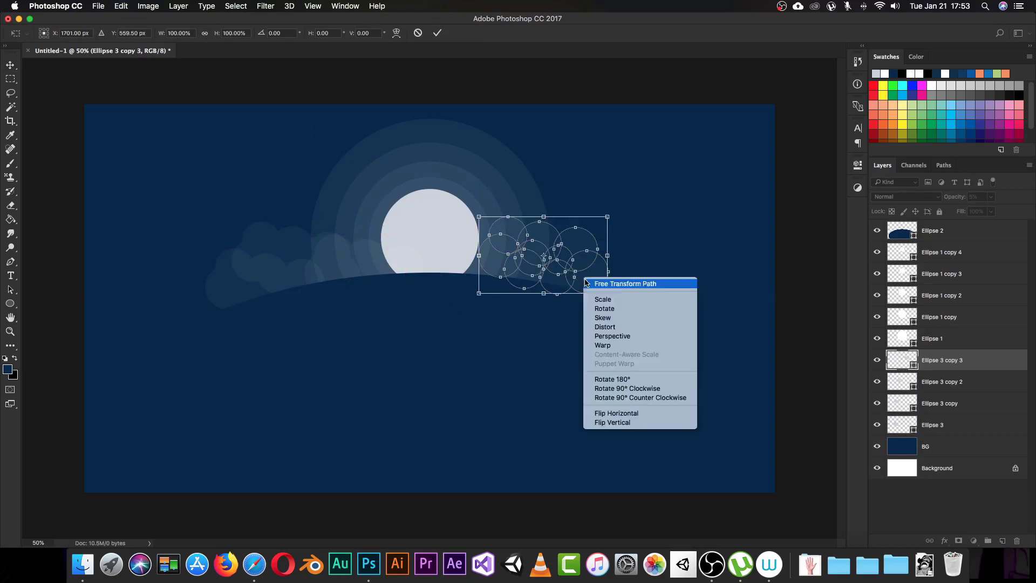
click(604, 412)
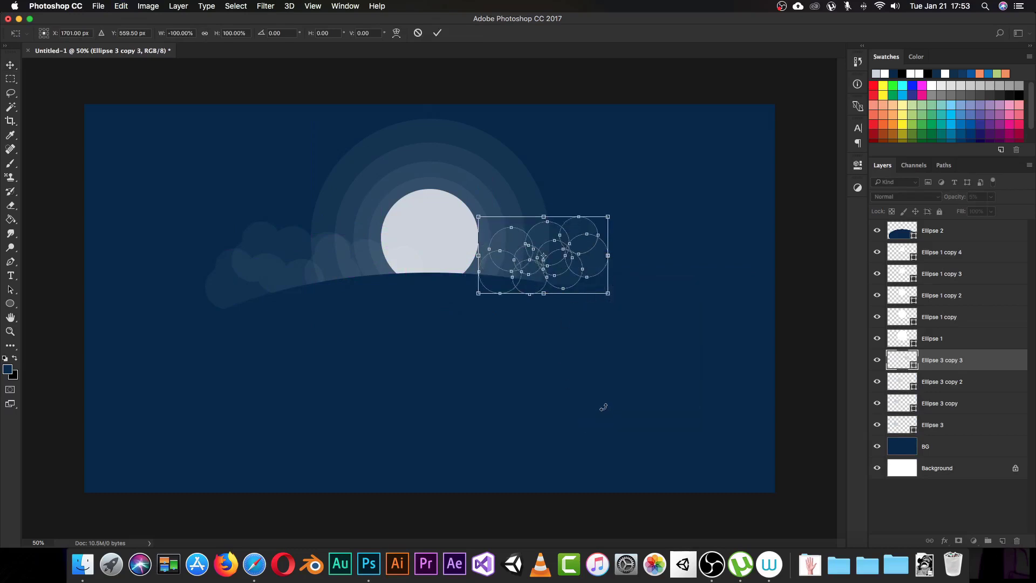
key(Return)
drag(573, 273, 565, 289)
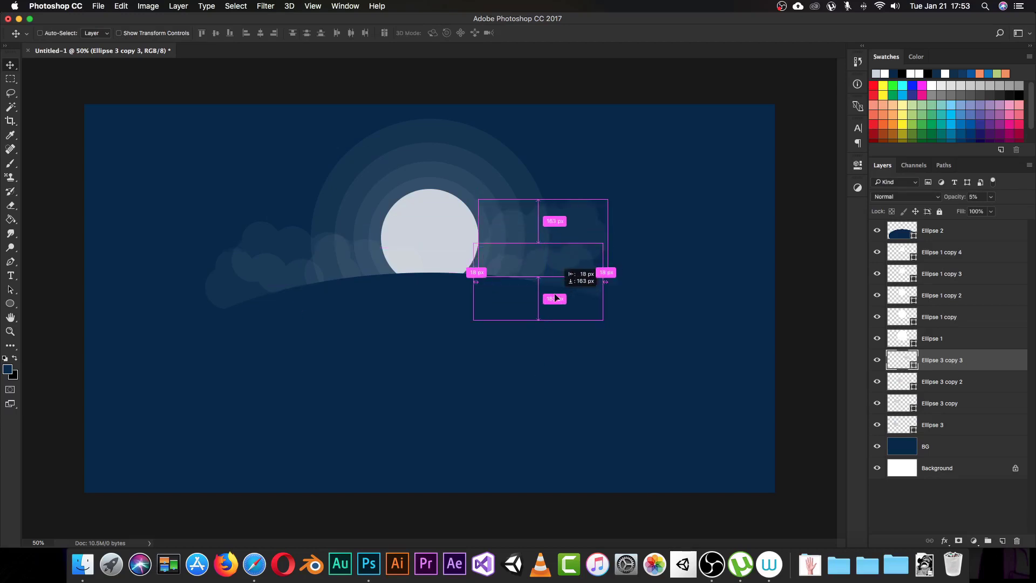
mouse_move(549, 289)
mouse_down()
mouse_move(501, 265)
mouse_move(510, 255)
mouse_move(591, 283)
mouse_move(585, 304)
mouse_up()
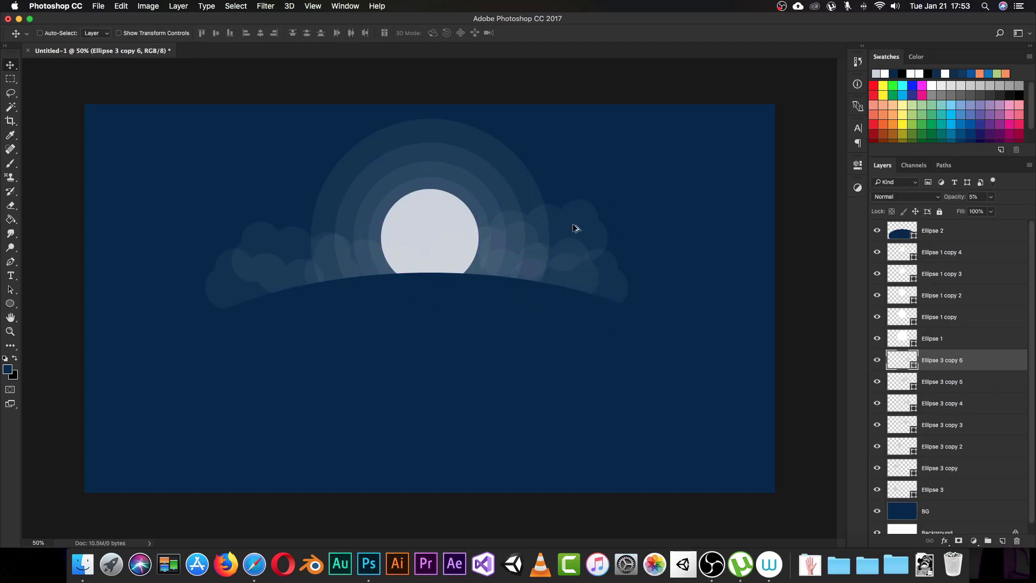
mouse_move(574, 227)
mouse_down()
mouse_move(337, 160)
mouse_move(341, 177)
mouse_up()
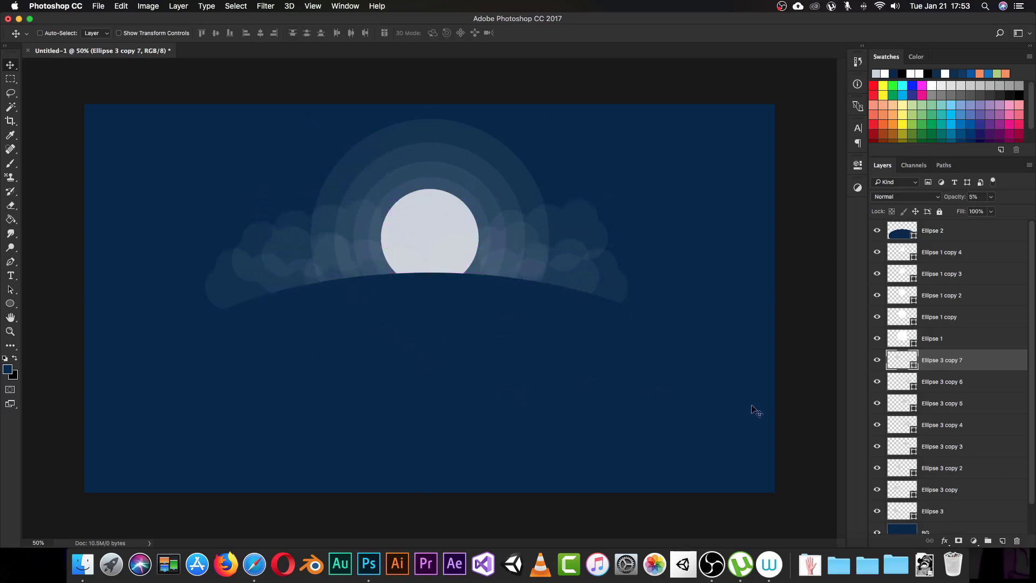
Group the cloud layers into Group 1 and add a layer mask to the group
shift+click(948, 509)
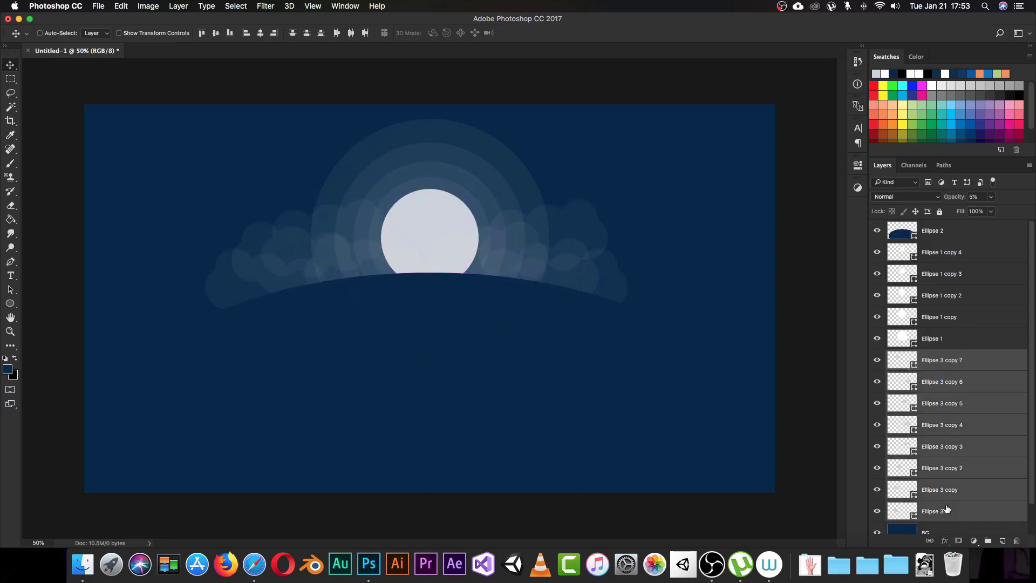
key(ctrl+g)
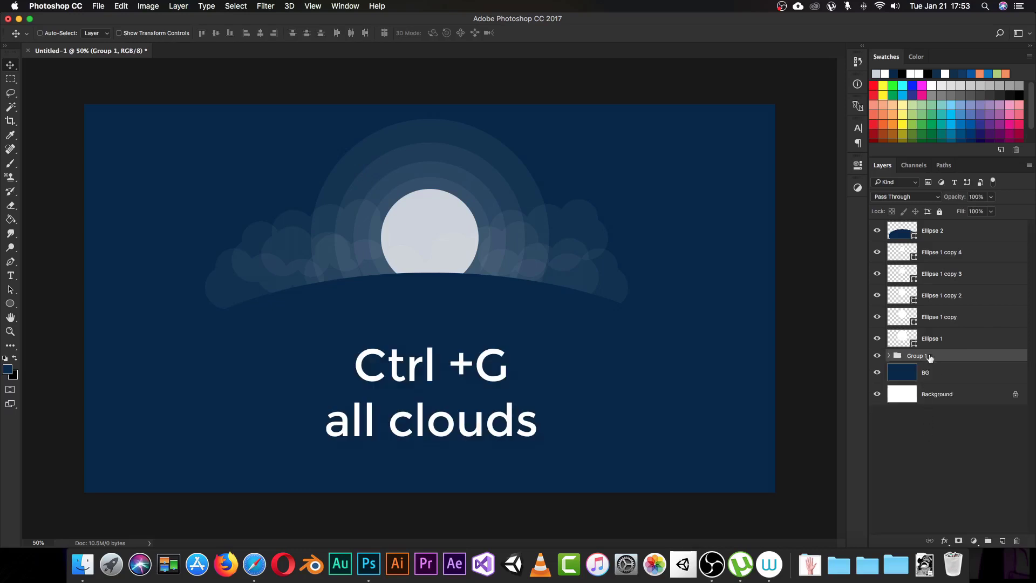
key(ctrl+z)
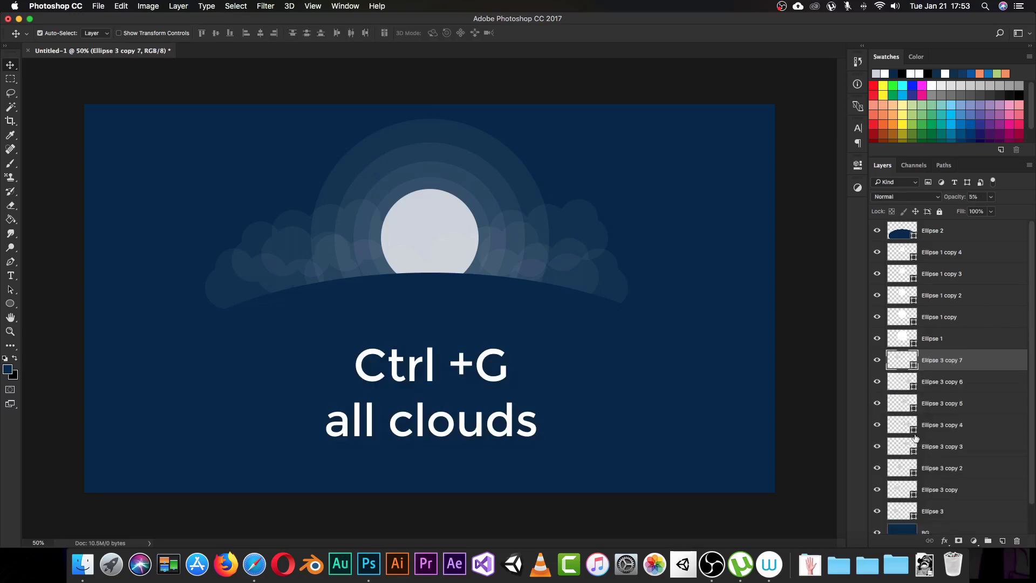
key(ctrl+z)
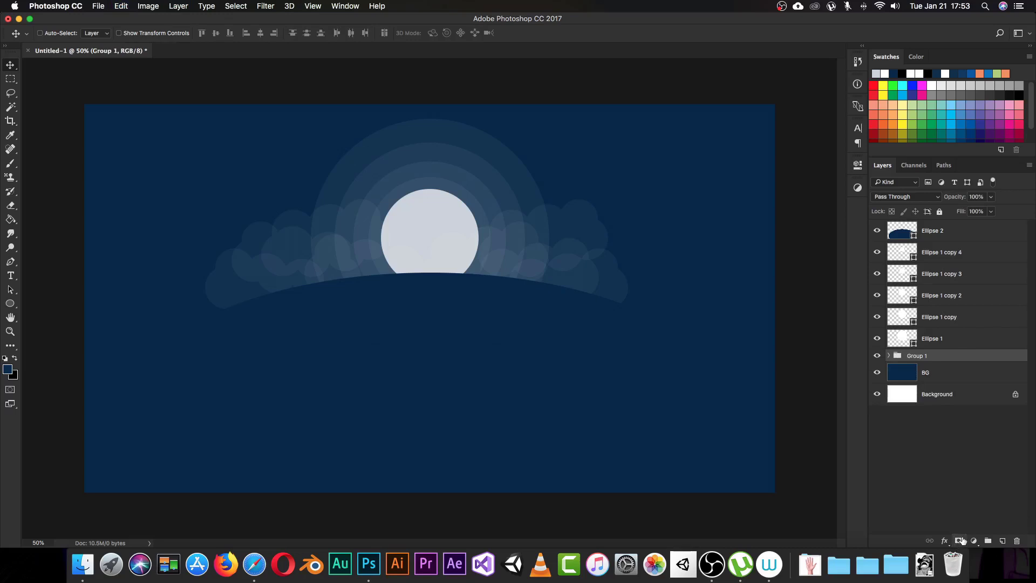
click(958, 540)
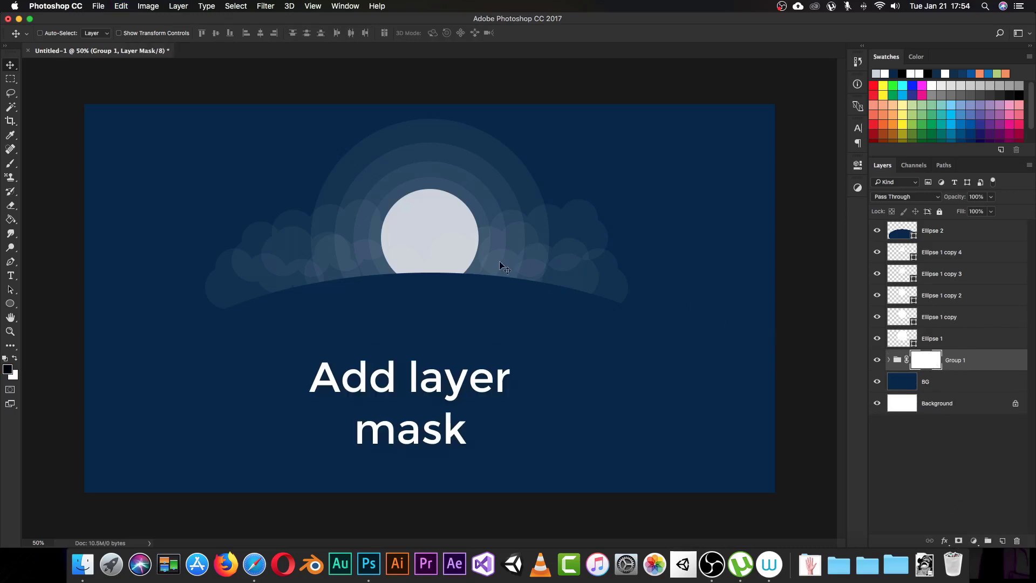
Paint black on Group 1's mask with a 508 px soft brush to fade the edge clouds
key(b)
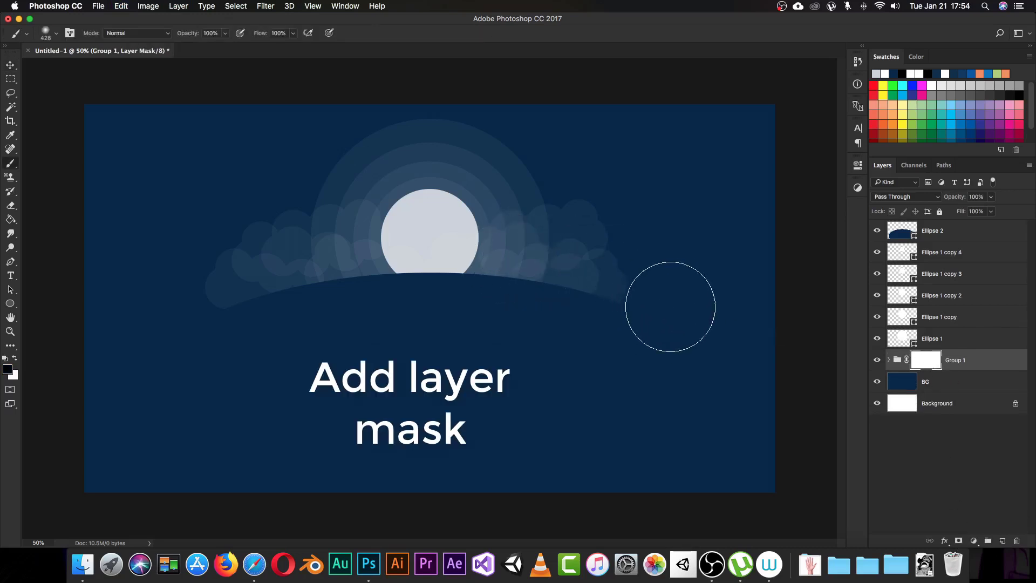
mouse_move(670, 302)
mouse_down()
mouse_move(651, 280)
mouse_move(644, 224)
mouse_up()
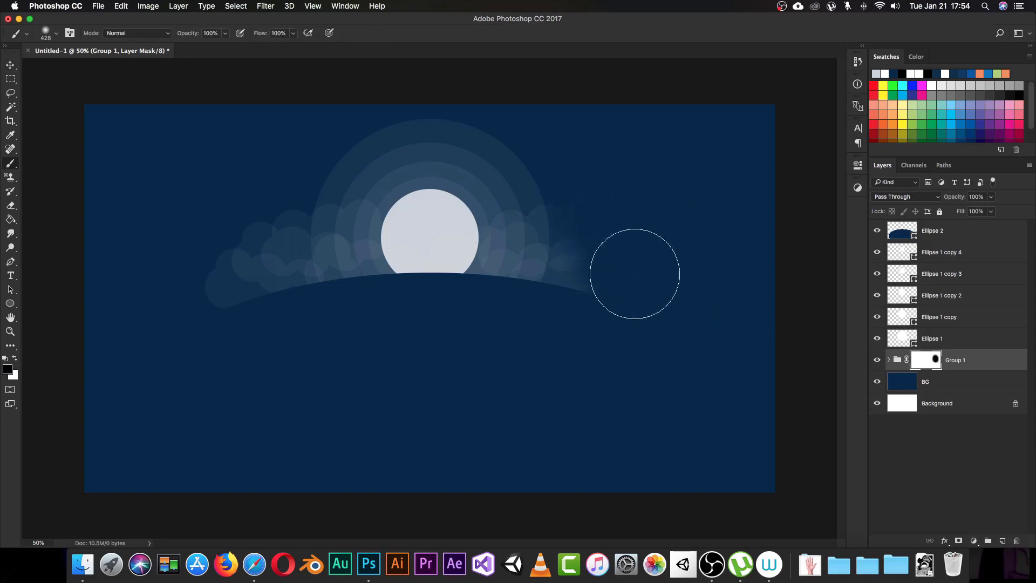
mouse_move(633, 270)
mouse_down()
mouse_move(621, 302)
mouse_move(601, 241)
mouse_up()
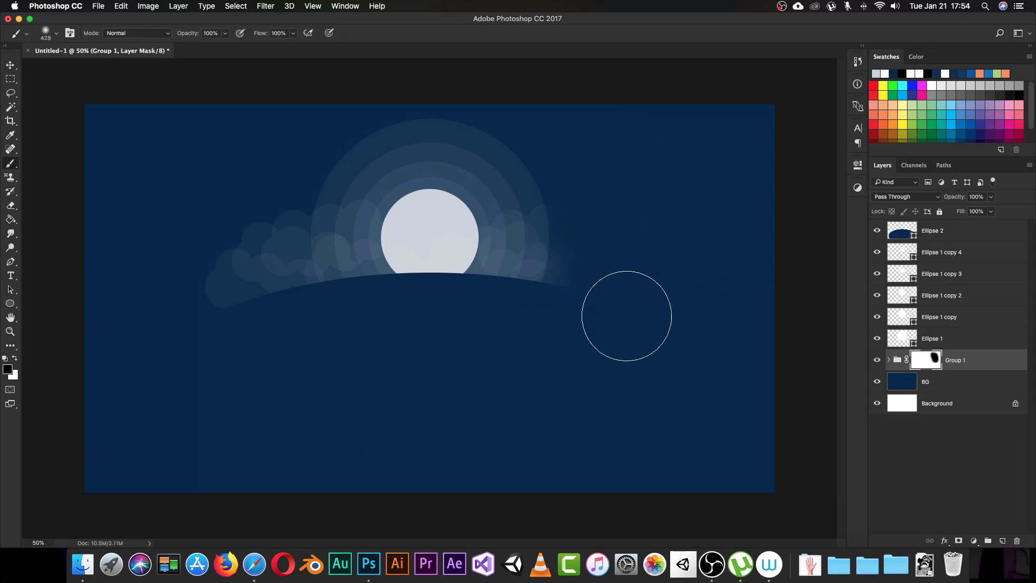
drag(162, 359, 182, 311)
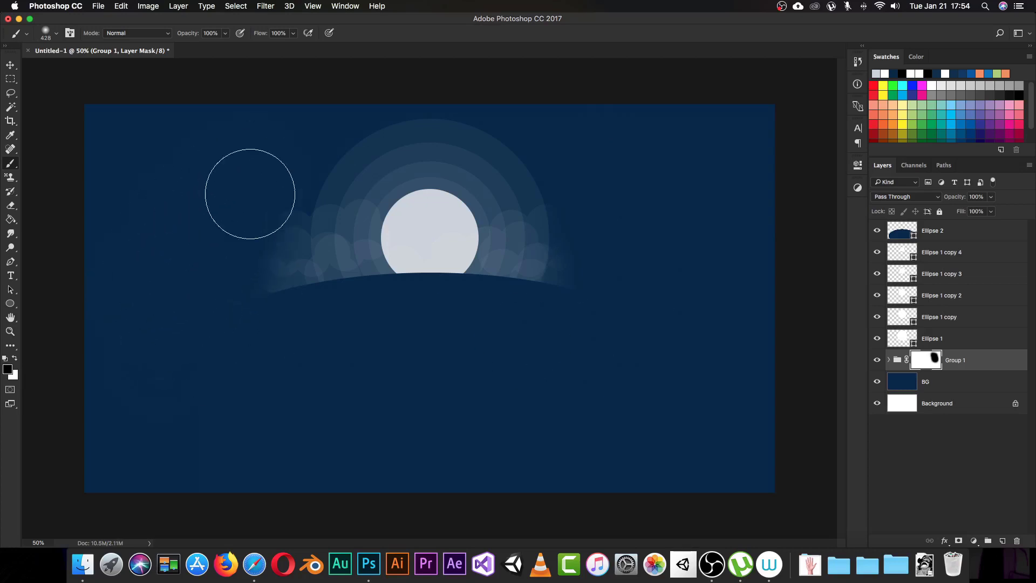
drag(169, 395, 183, 338)
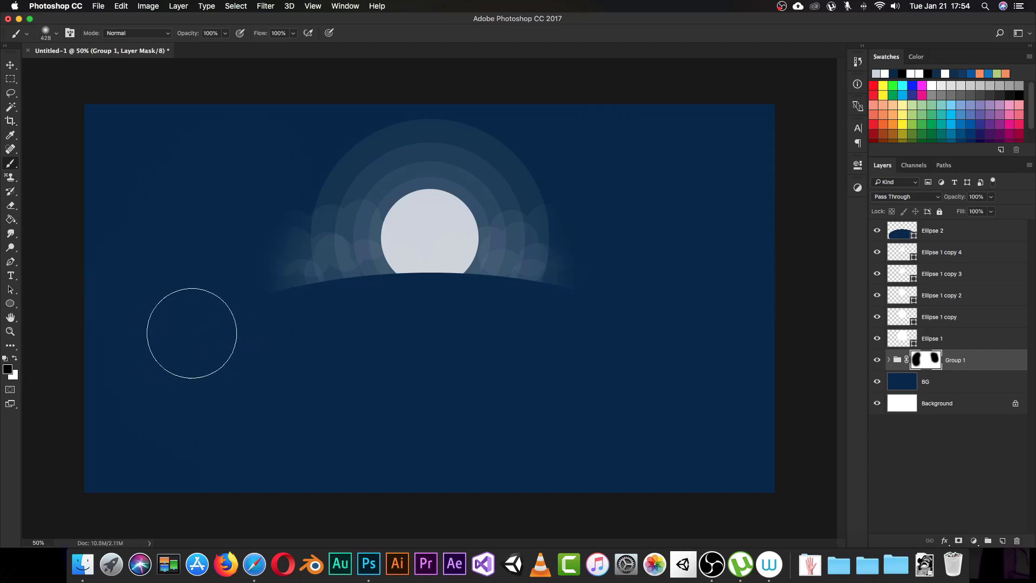
key(super+z)
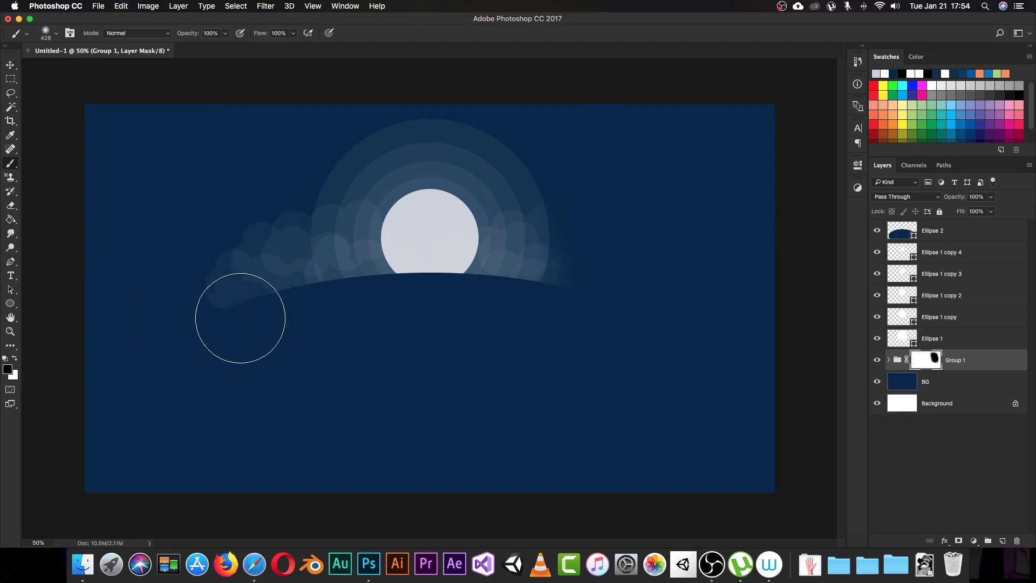
right_click(266, 335)
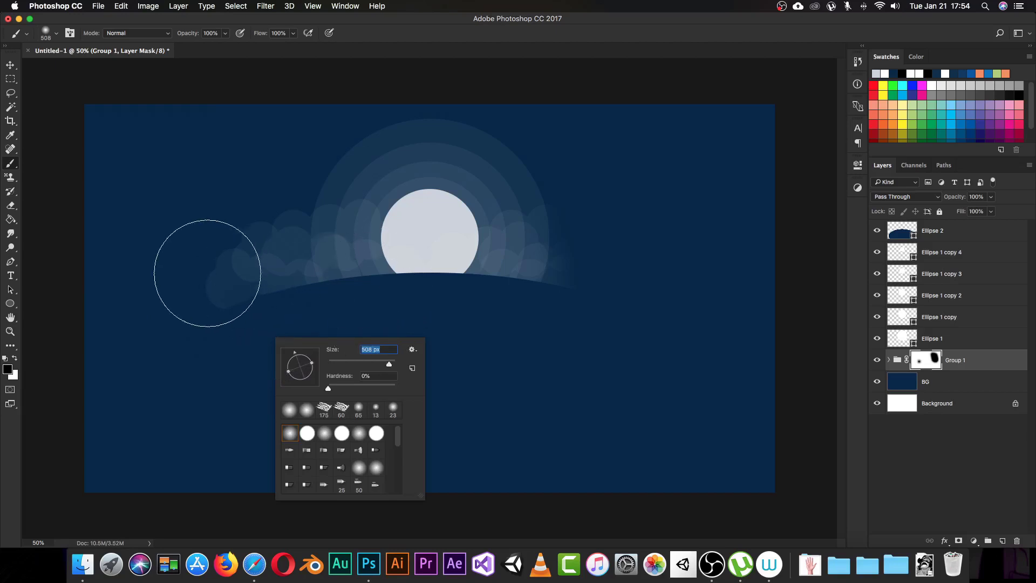
click(203, 281)
drag(204, 278, 209, 266)
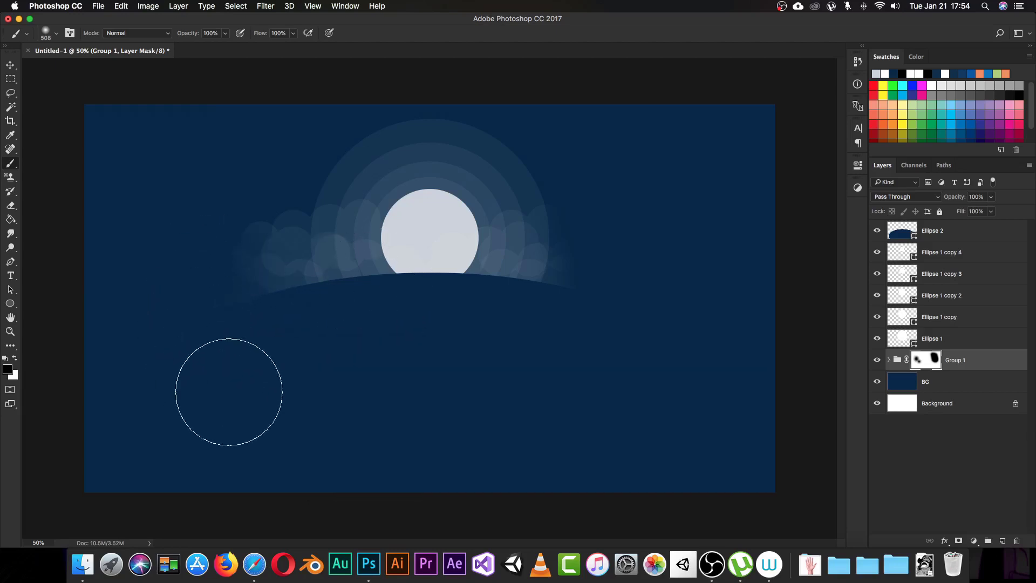
key(v)
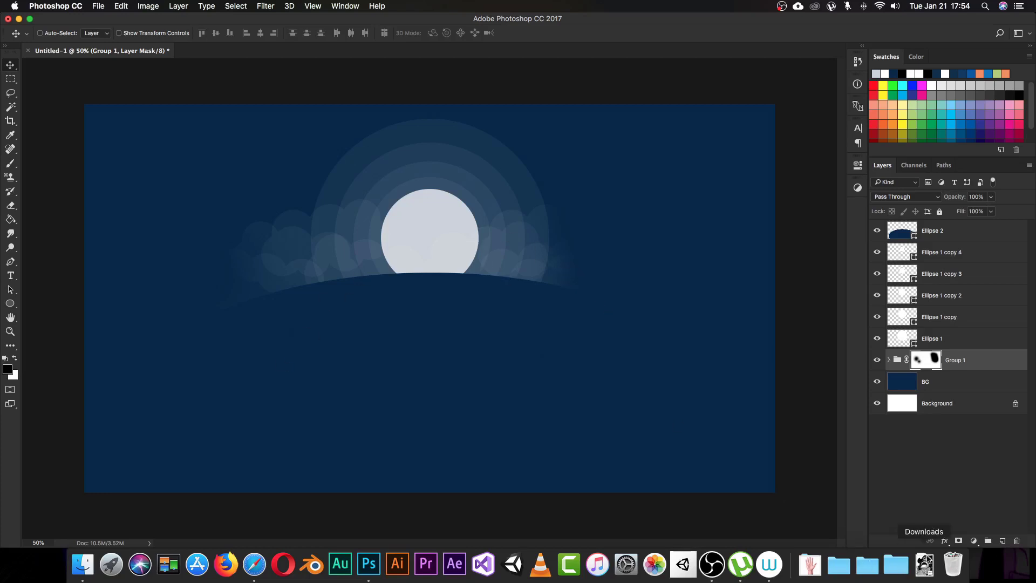
Place the Luffy PNG from Downloads, scaled down and centred on the moon
click(925, 564)
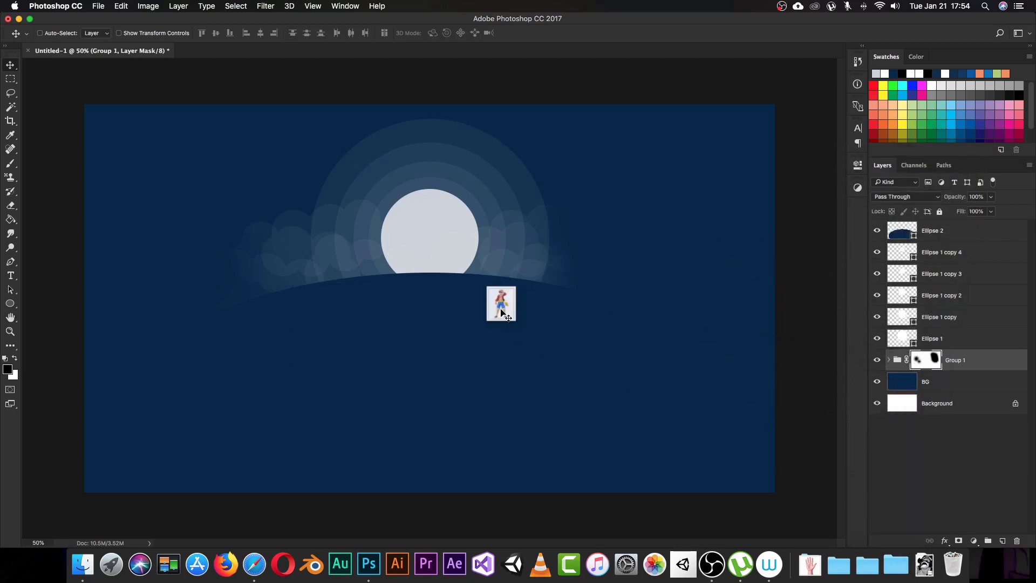
drag(933, 419, 416, 246)
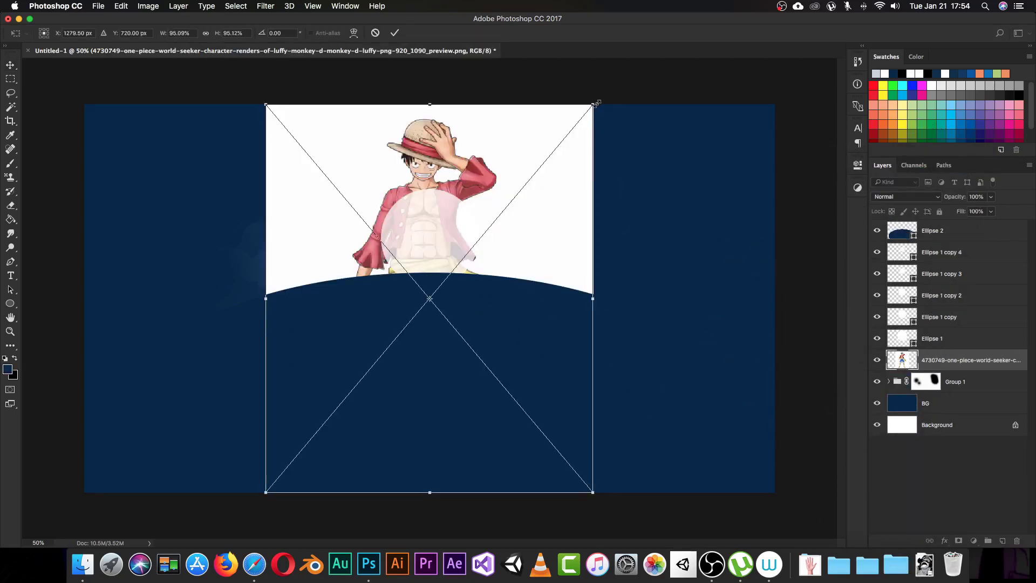
drag(597, 103, 460, 262)
mouse_move(452, 330)
mouse_down()
mouse_move(442, 291)
mouse_move(451, 270)
mouse_up()
key(Return)
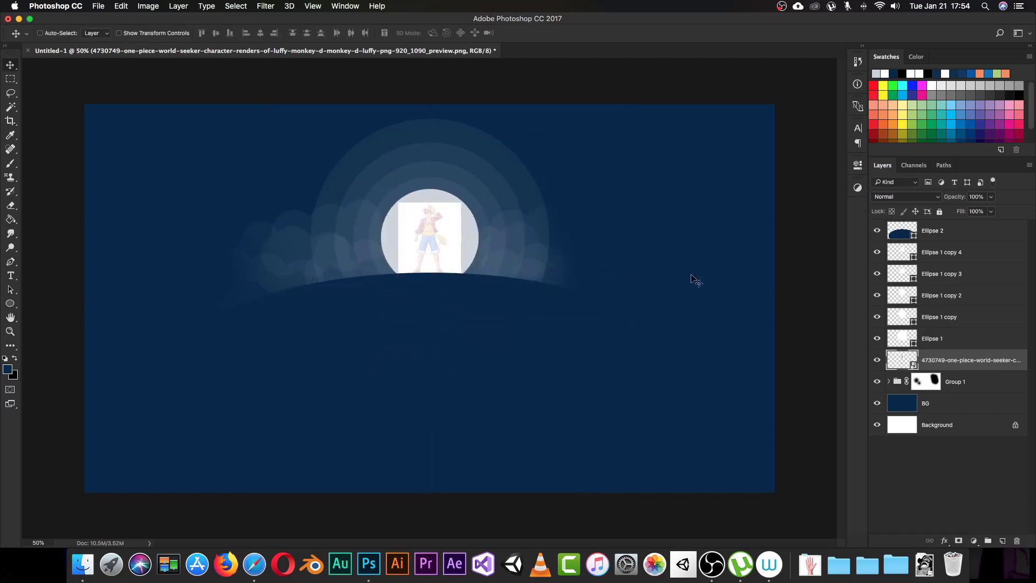
Move the Luffy layer to the top of the stack, above Ellipse 2
drag(958, 362, 958, 227)
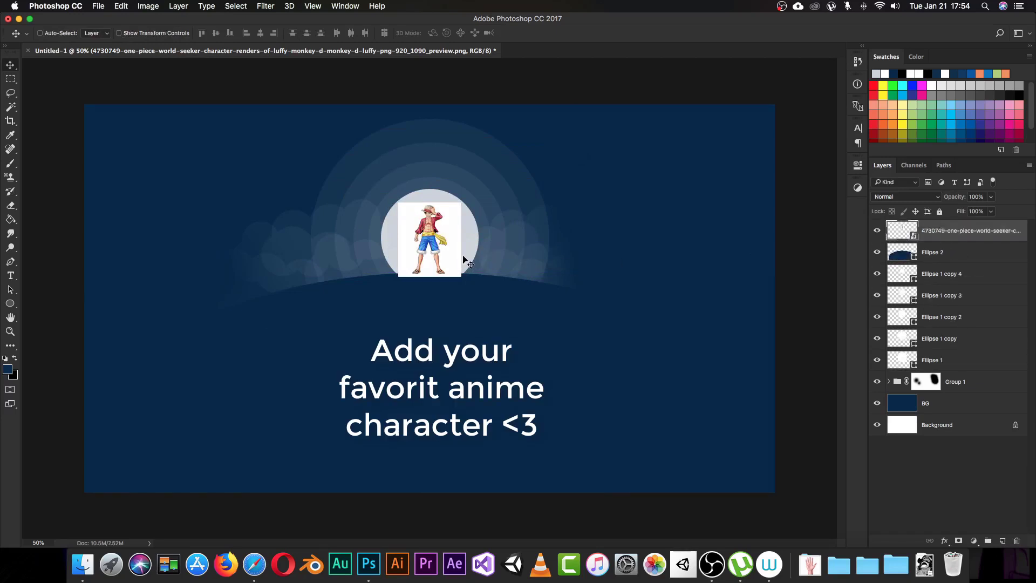
key(super+plus)
key(super+plus)
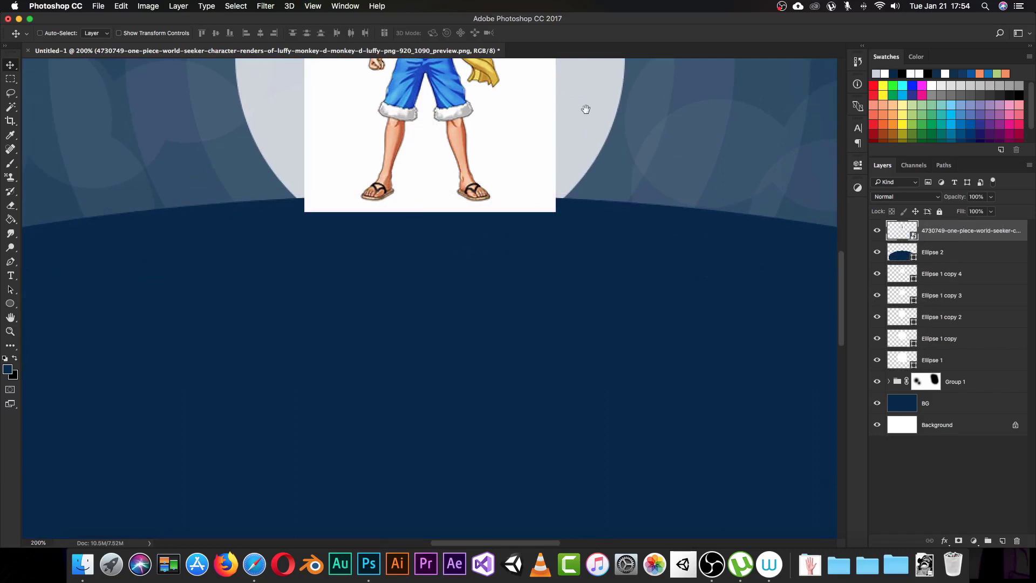
mouse_move(586, 110)
mouse_down()
mouse_move(607, 299)
mouse_move(590, 340)
mouse_up()
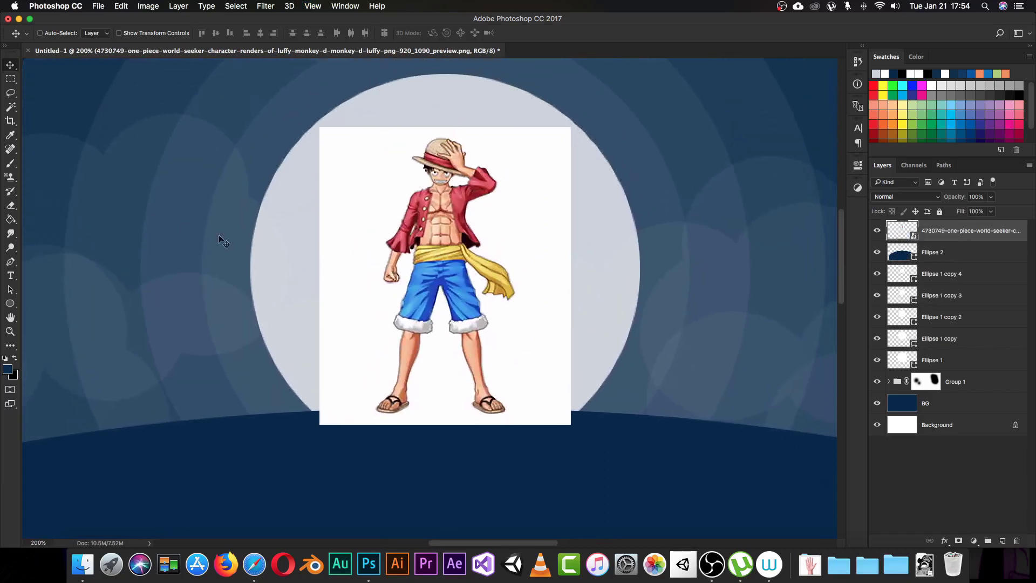
Select Luffy's white background with the Magic Wand and hide it with a layer mask
click(9, 111)
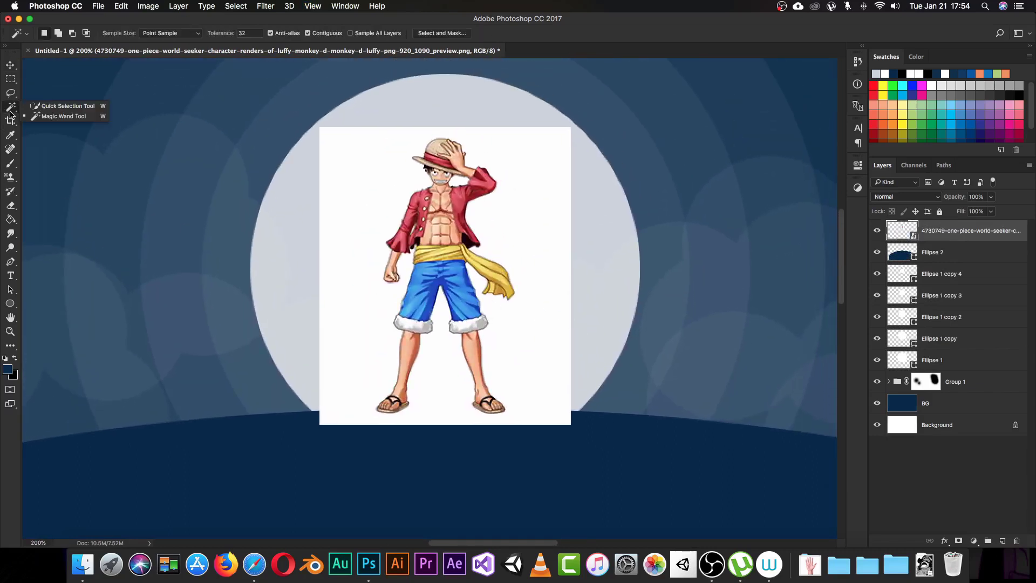
click(64, 116)
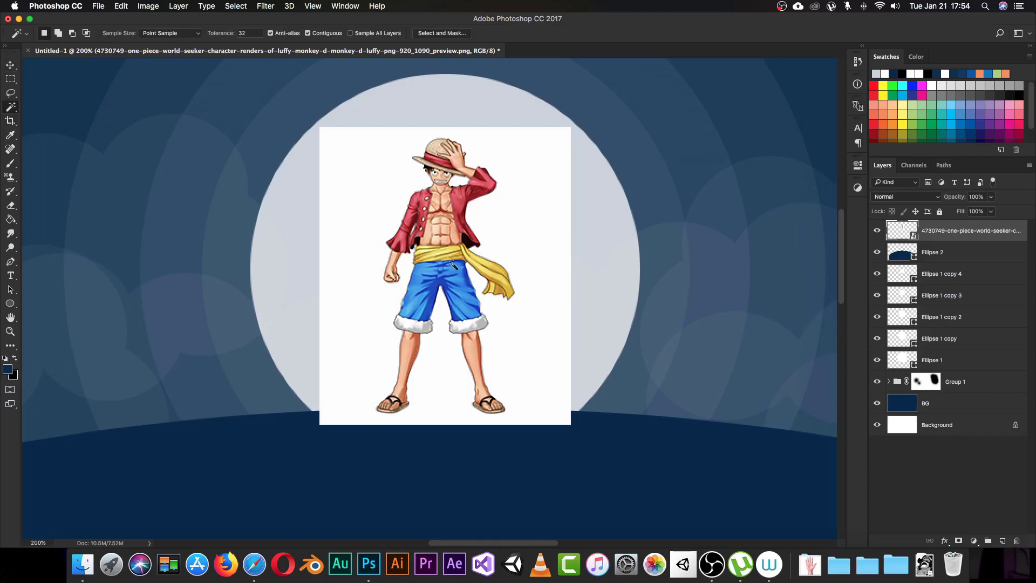
click(384, 211)
click(959, 540)
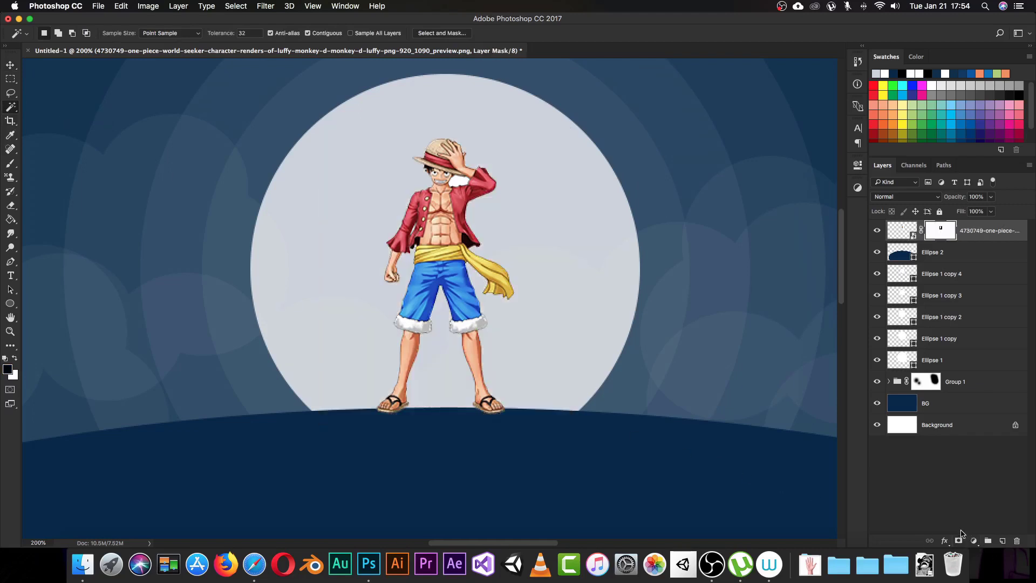
key(v)
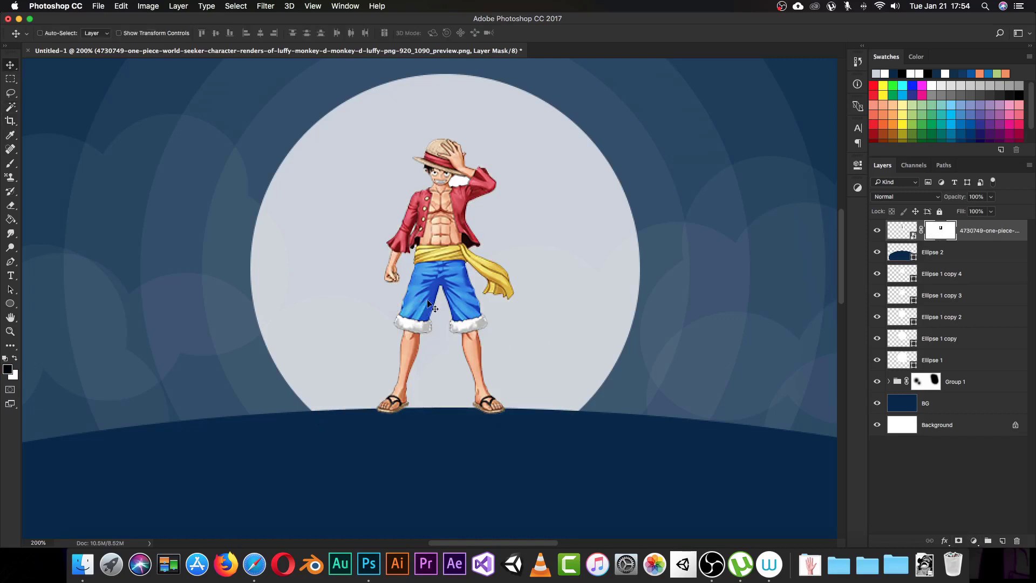
drag(429, 305, 430, 309)
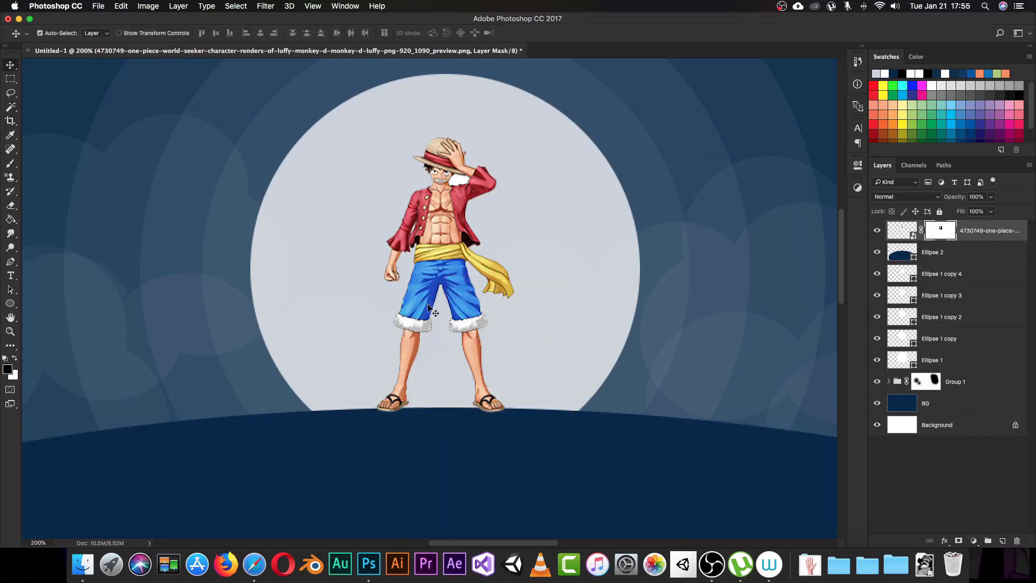
key(super+minus)
key(super+minus)
key(super+minus)
key(super+minus)
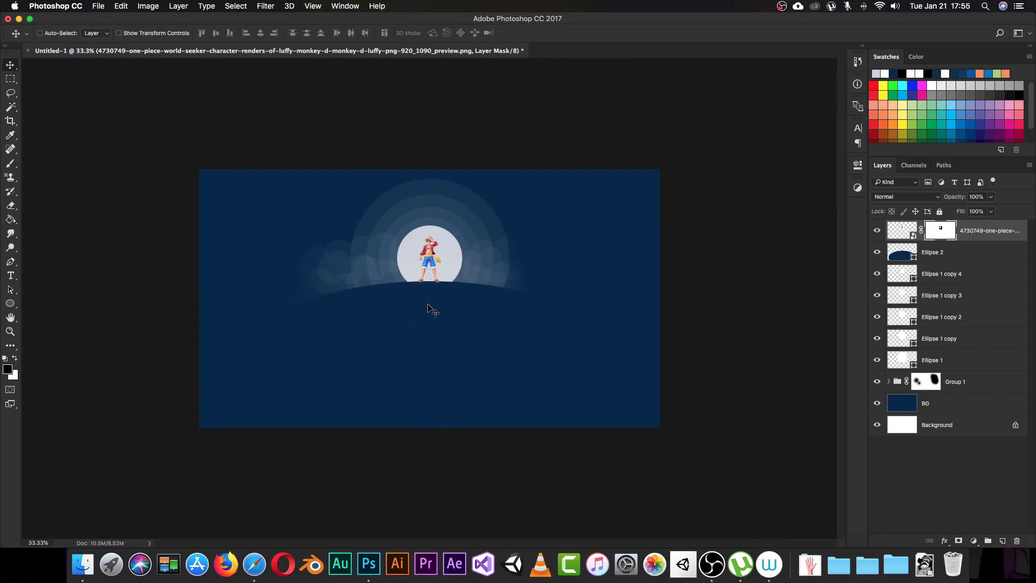
Scale Luffy to about 76% and nudge him down so his feet rest on the hilltop
key(super+t)
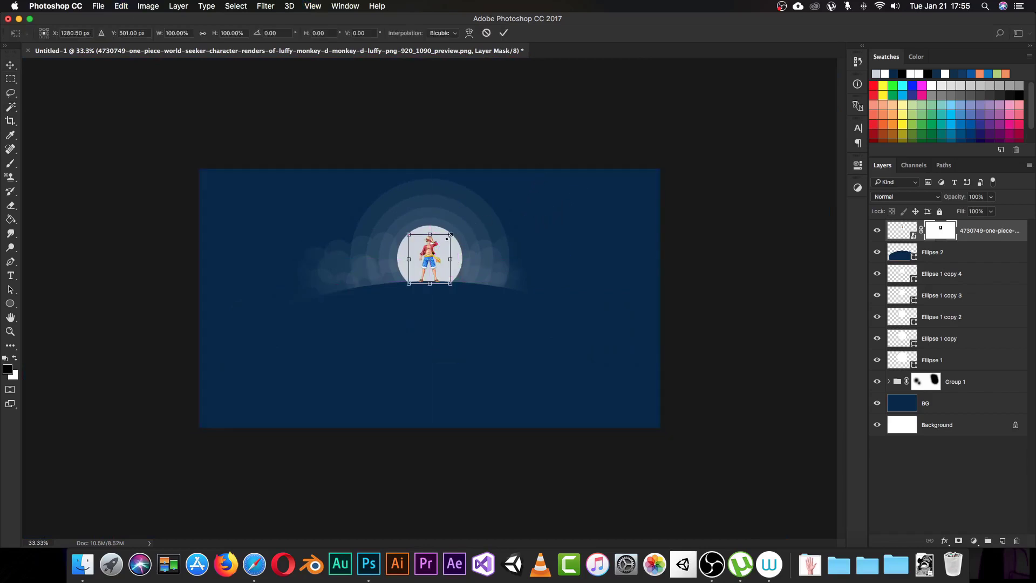
drag(449, 234, 443, 246)
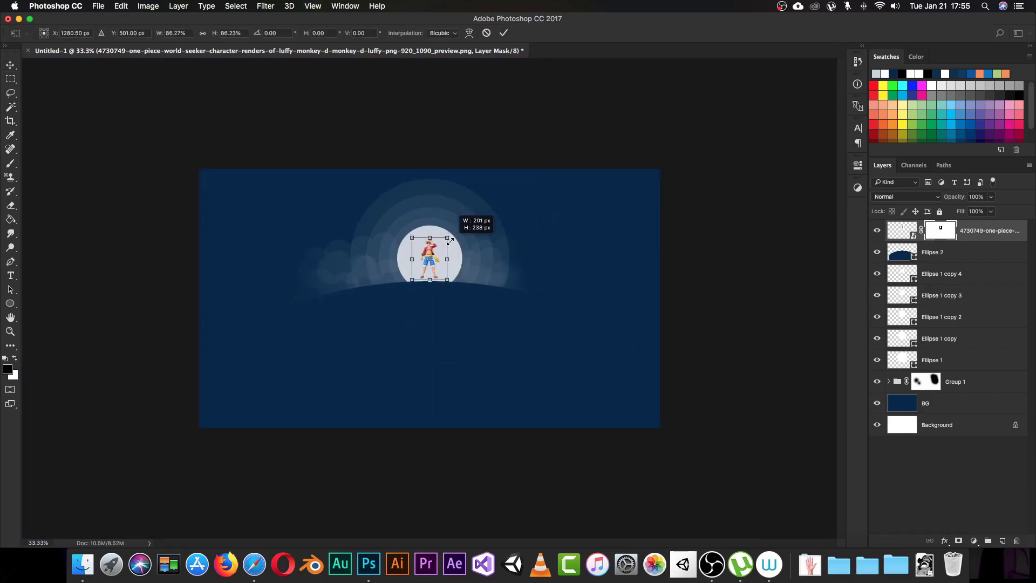
key(Return)
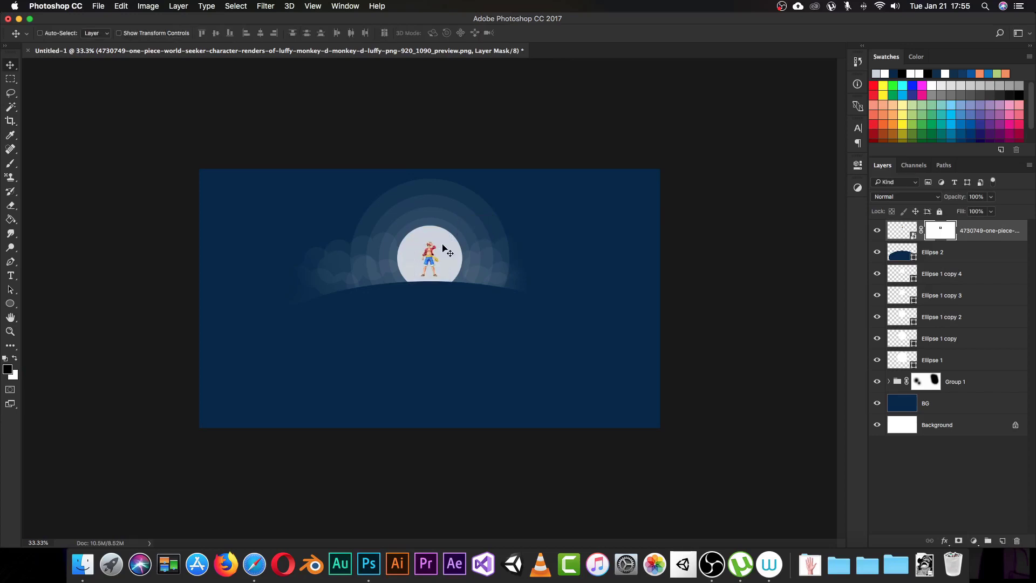
key(shift+Down)
key(shift+Down)
key(super+plus)
key(super+plus)
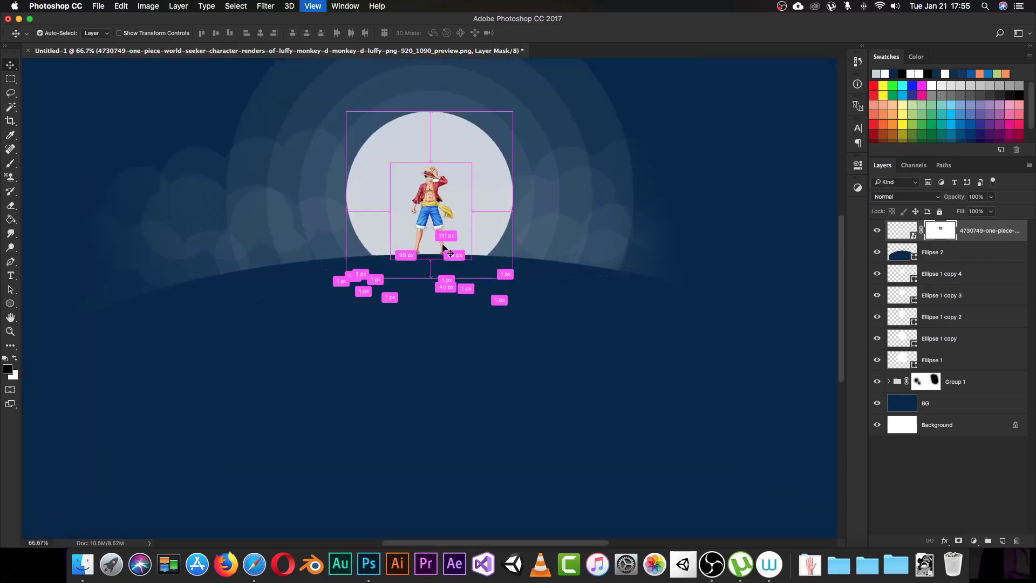
key(super+plus)
key(super+plus)
drag(651, 171, 583, 347)
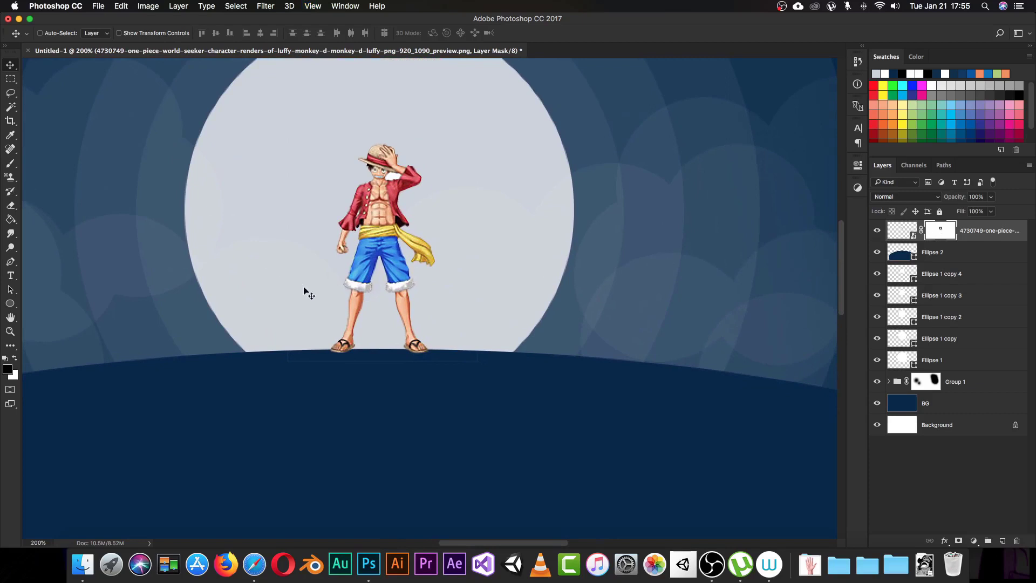
Paint out the faint horizon line beneath Luffy's feet on his mask with a 27 px brush
key(b)
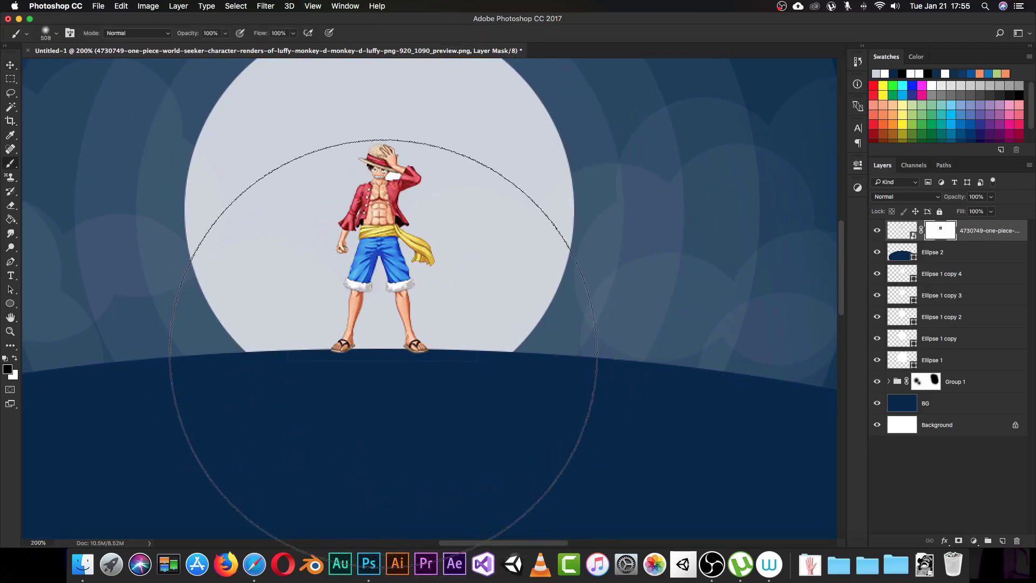
right_click(468, 258)
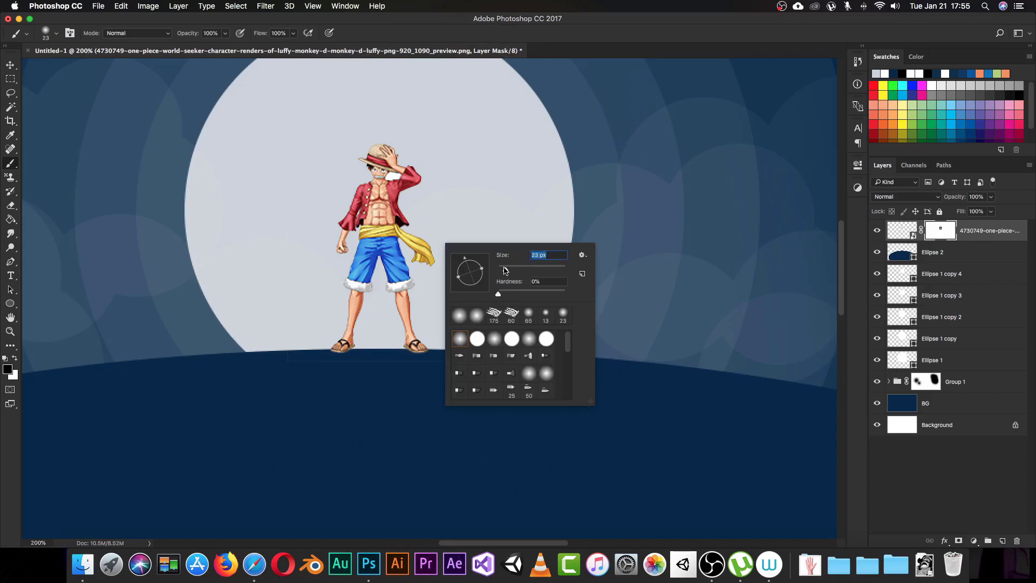
key(Return)
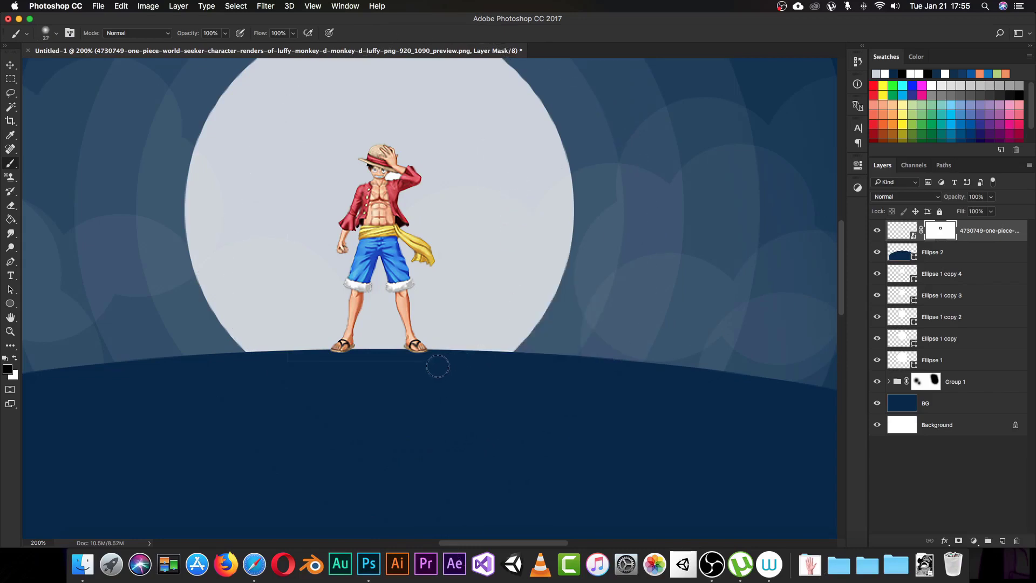
drag(438, 366, 316, 364)
click(910, 237)
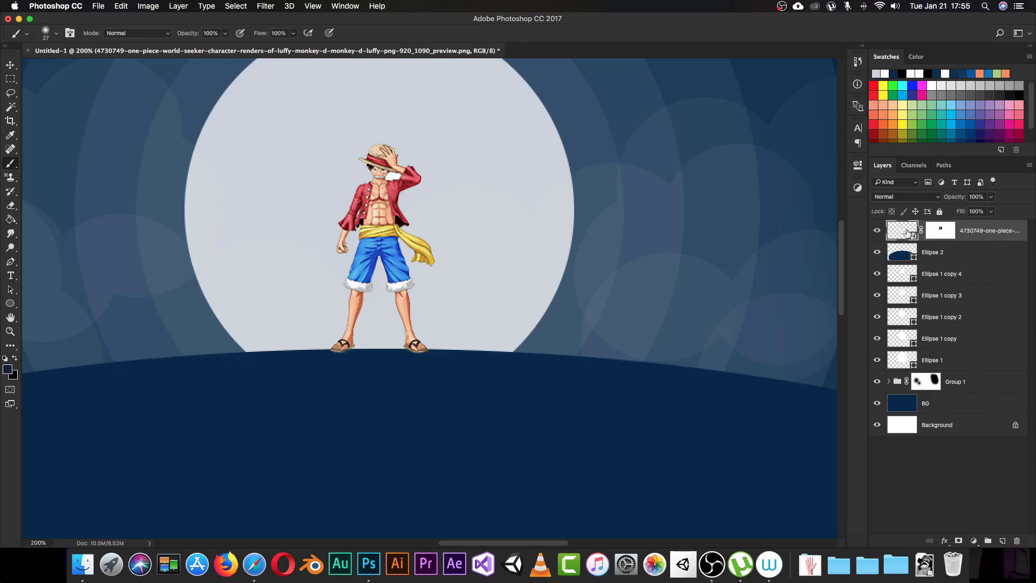
click(945, 519)
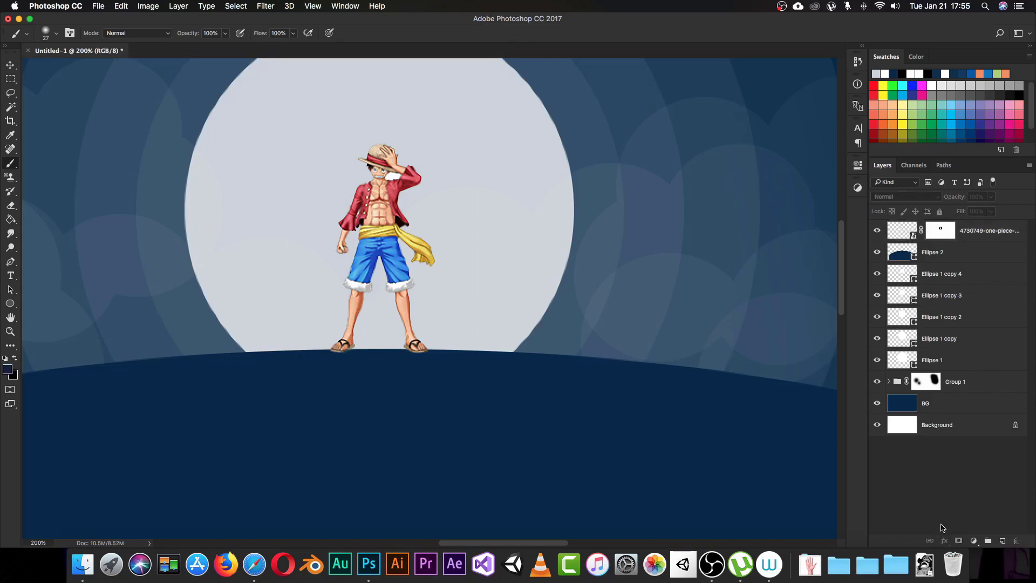
Add a navy Color Overlay effect to the Luffy layer
click(904, 232)
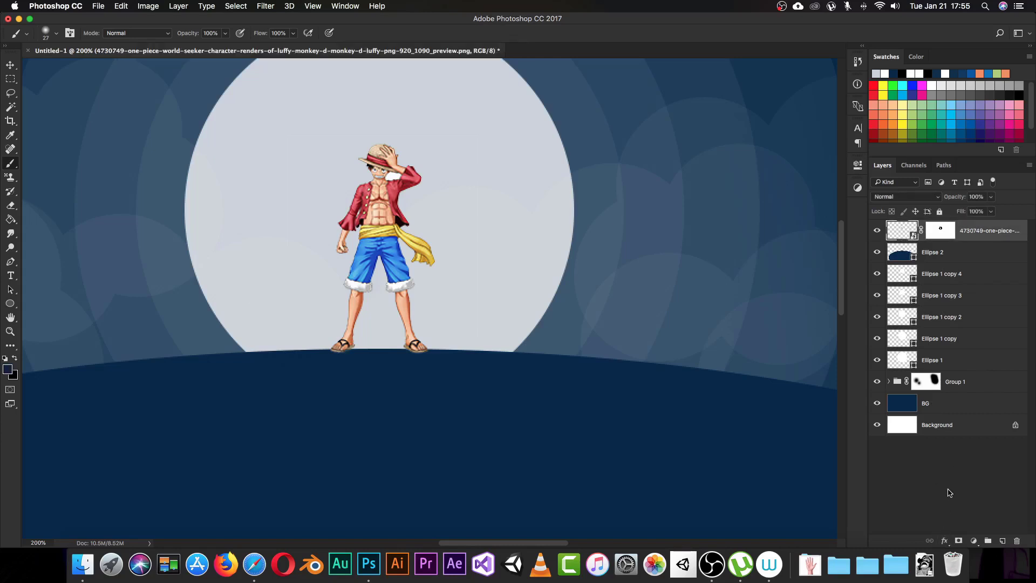
click(943, 541)
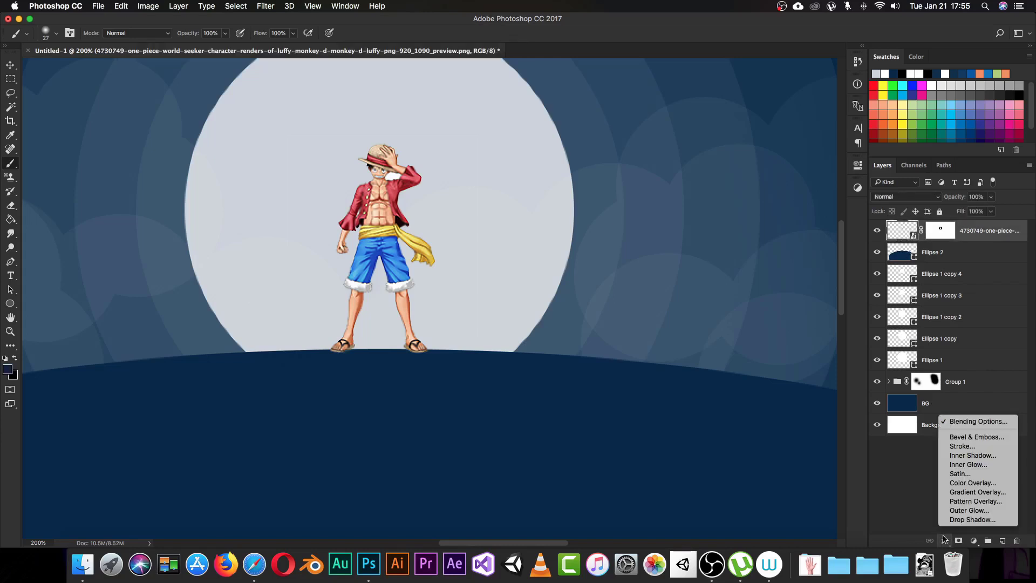
click(972, 483)
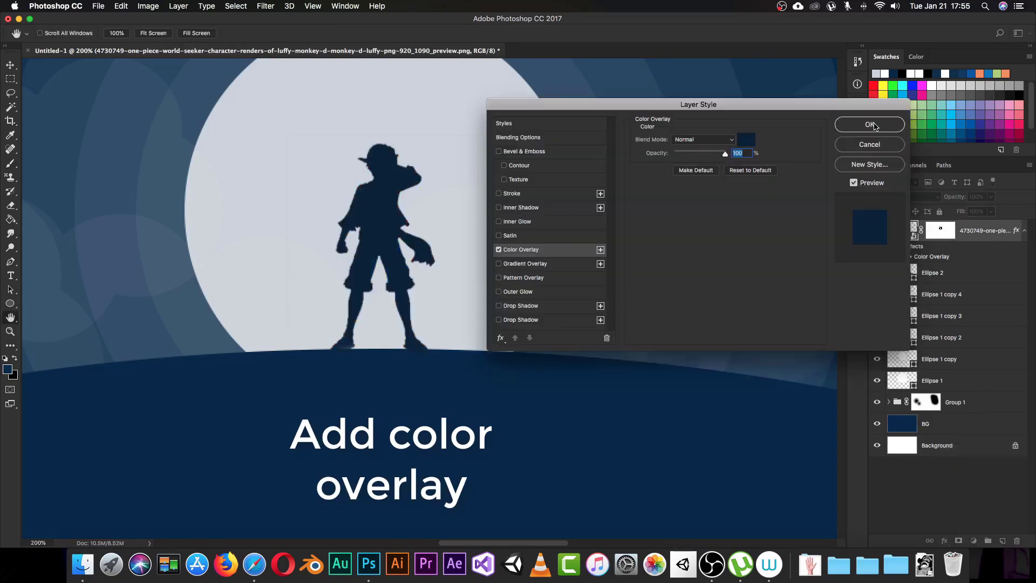
click(870, 125)
Paint black on Luffy's mask to remove the faint edge lines beside and above him
click(941, 230)
key(b)
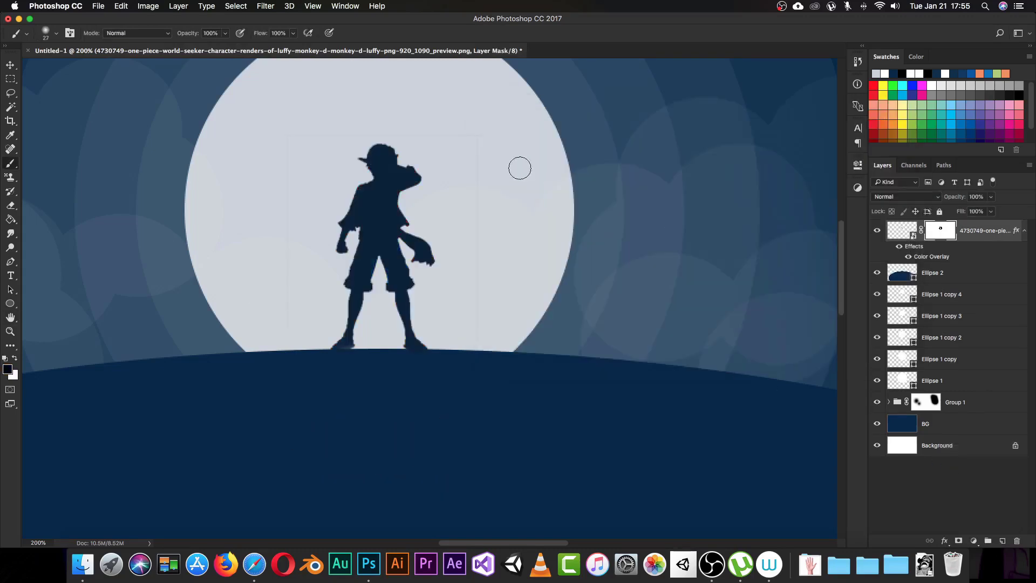
mouse_move(469, 116)
mouse_down()
mouse_move(494, 314)
mouse_move(483, 351)
mouse_up()
mouse_move(423, 134)
mouse_down()
mouse_move(393, 124)
mouse_move(304, 143)
mouse_move(290, 196)
mouse_move(284, 337)
mouse_up()
Nudge the silhouette slightly right and down
key(v)
key(Right)
key(Right)
key(Down)
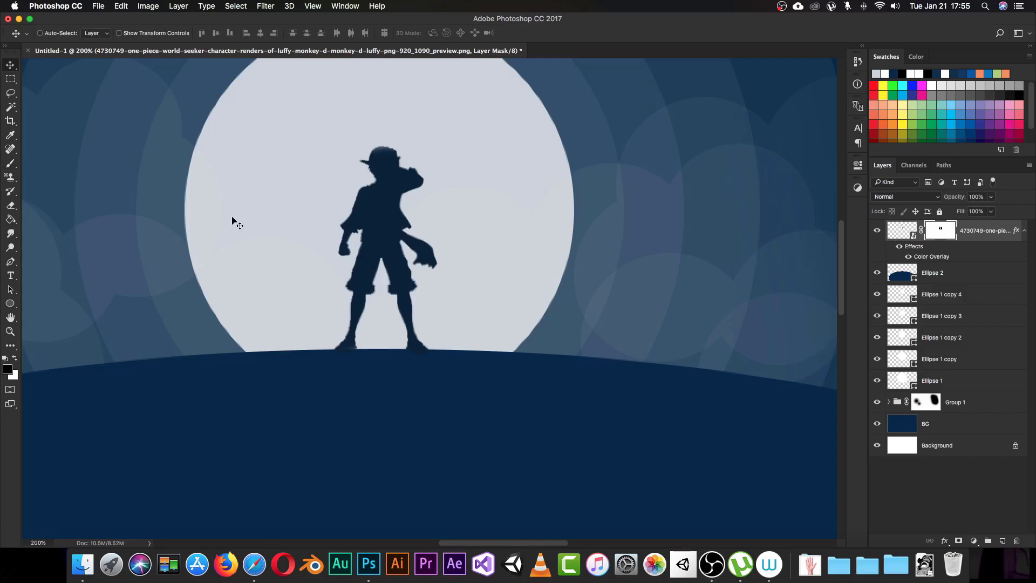
key(Down)
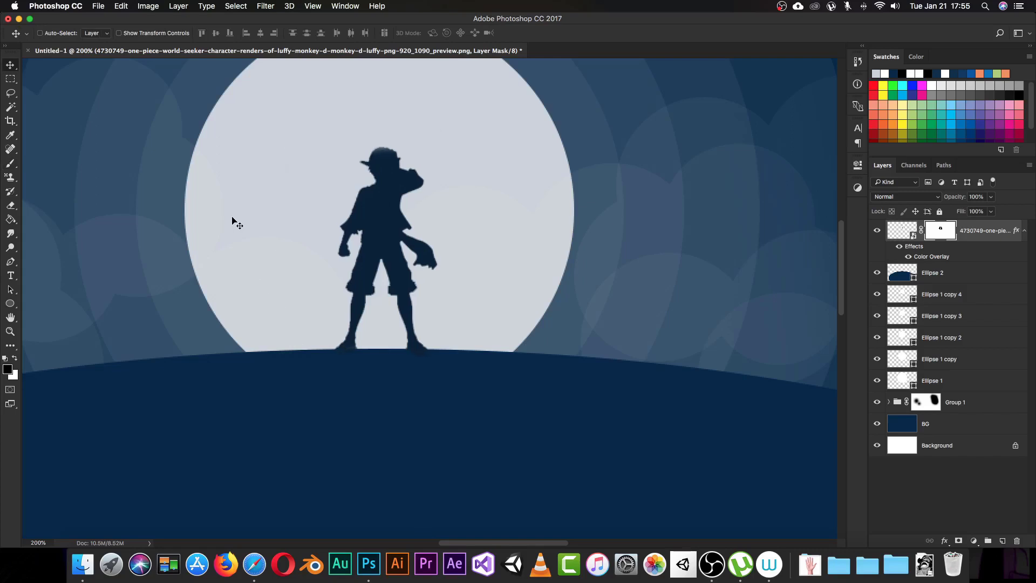
key(ctrl+minus)
key(ctrl+minus)
key(ctrl+minus)
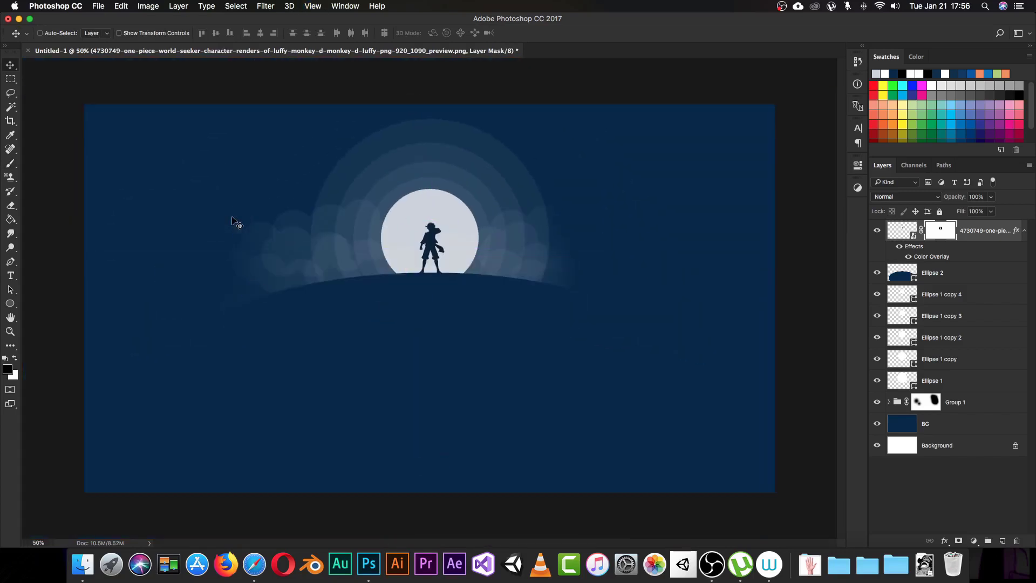
key(ctrl+plus)
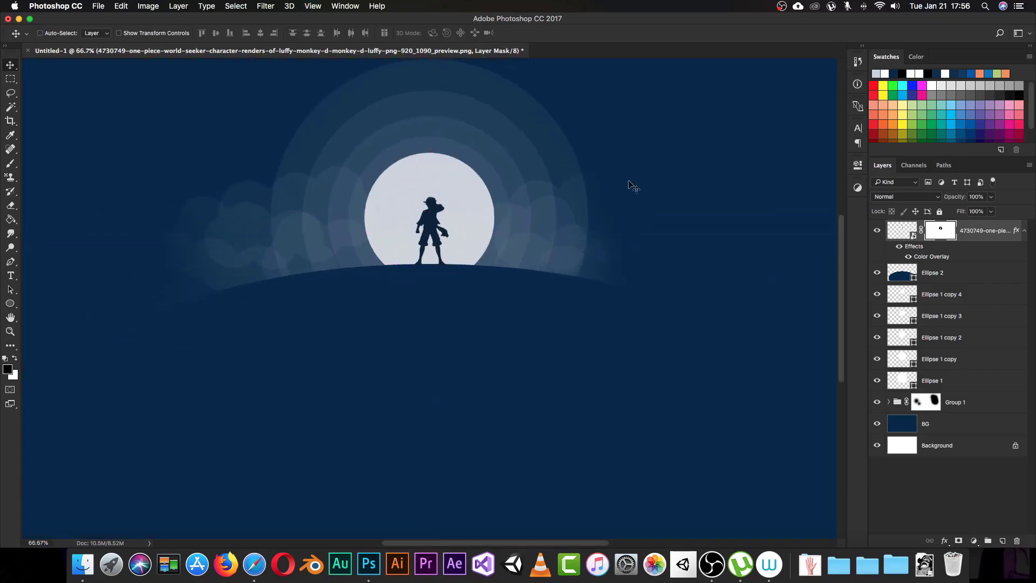
drag(572, 237, 583, 270)
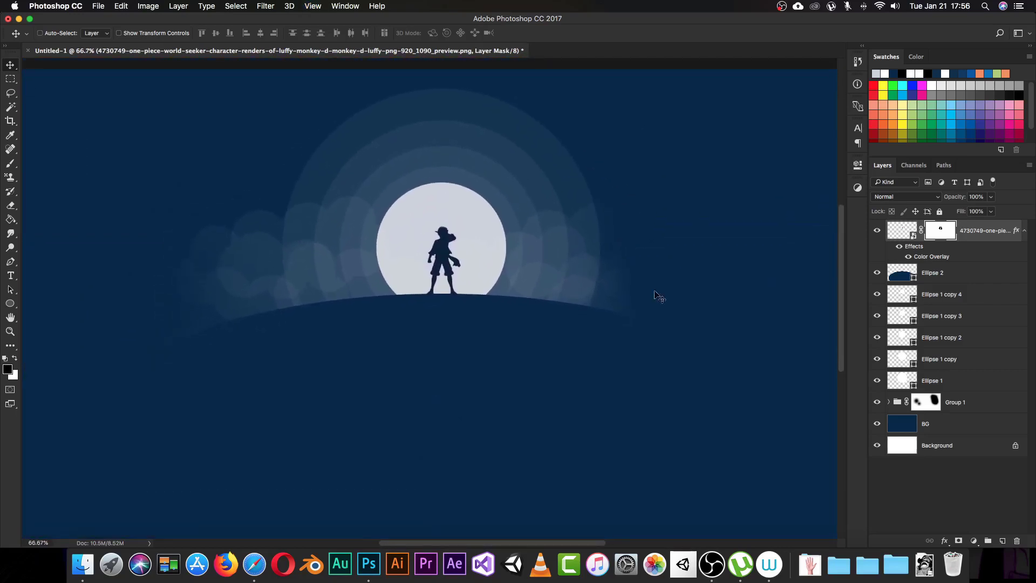
click(973, 406)
On the BG layer, sample the moon's pale blue and set a 1 px brush
click(958, 429)
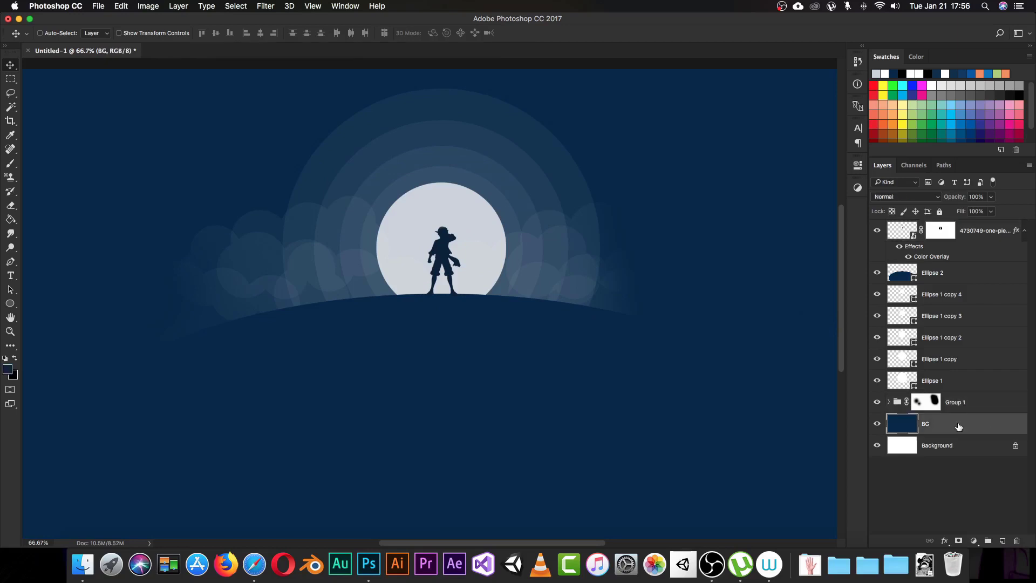
key(b)
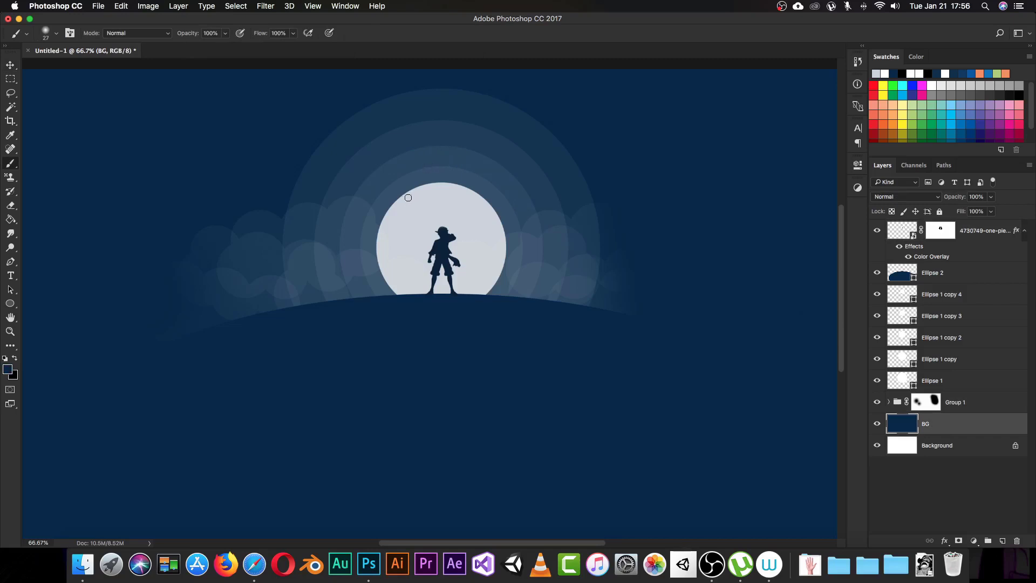
key(i)
click(460, 211)
key(b)
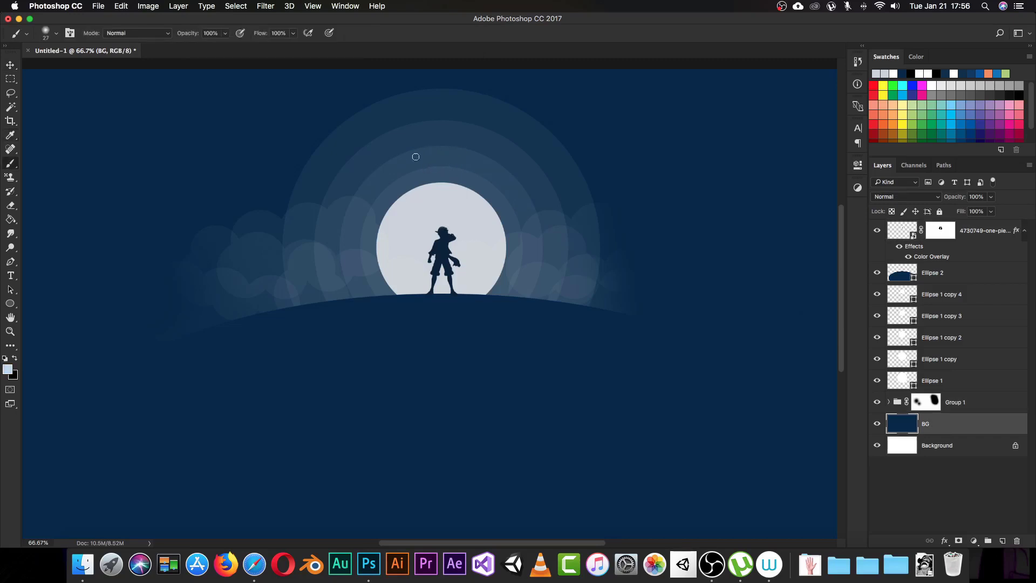
right_click(441, 211)
drag(517, 231, 494, 226)
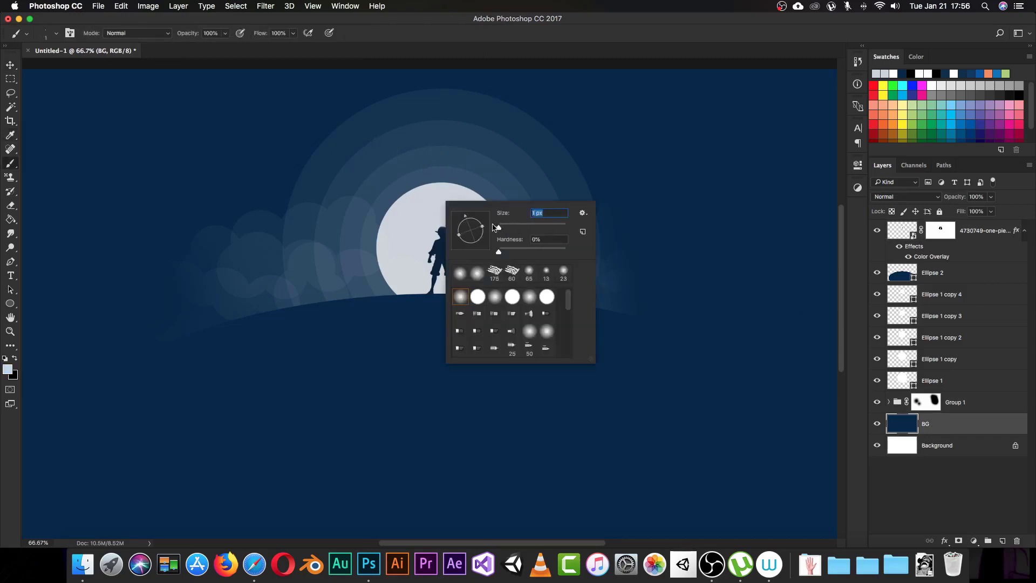
Paint tiny pale-blue star dots across the navy sky
click(316, 101)
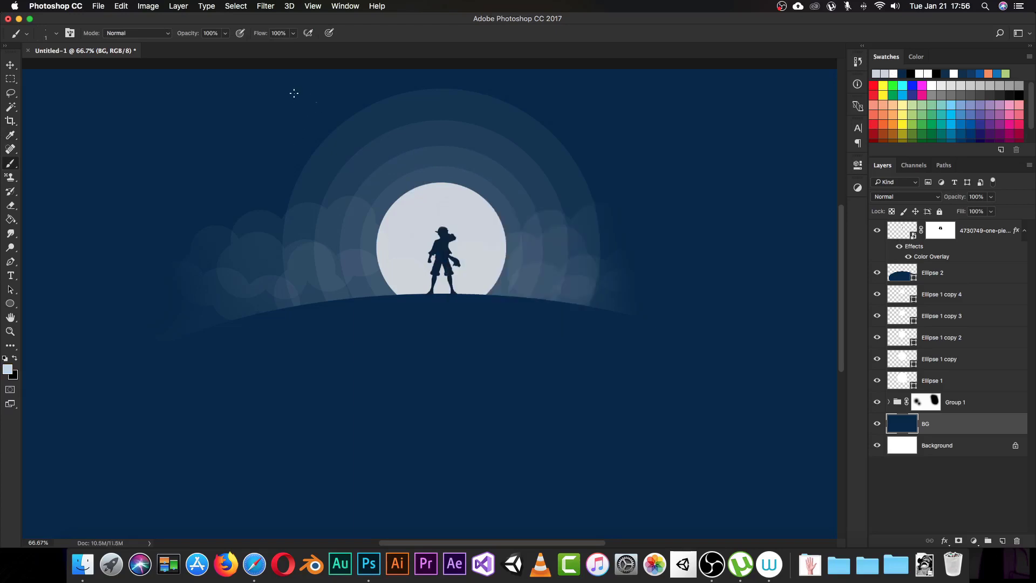
key(super+minus)
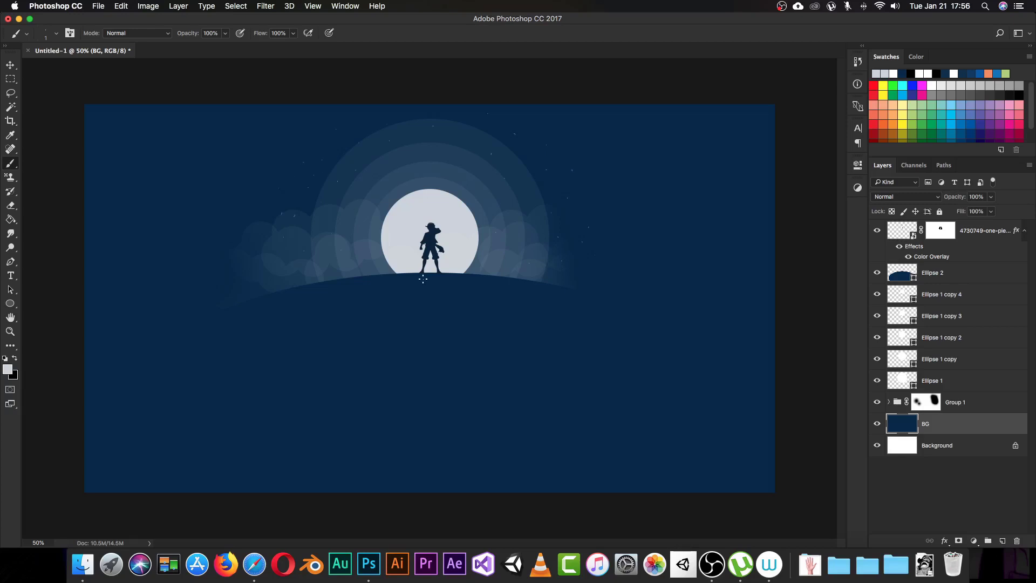
key(v)
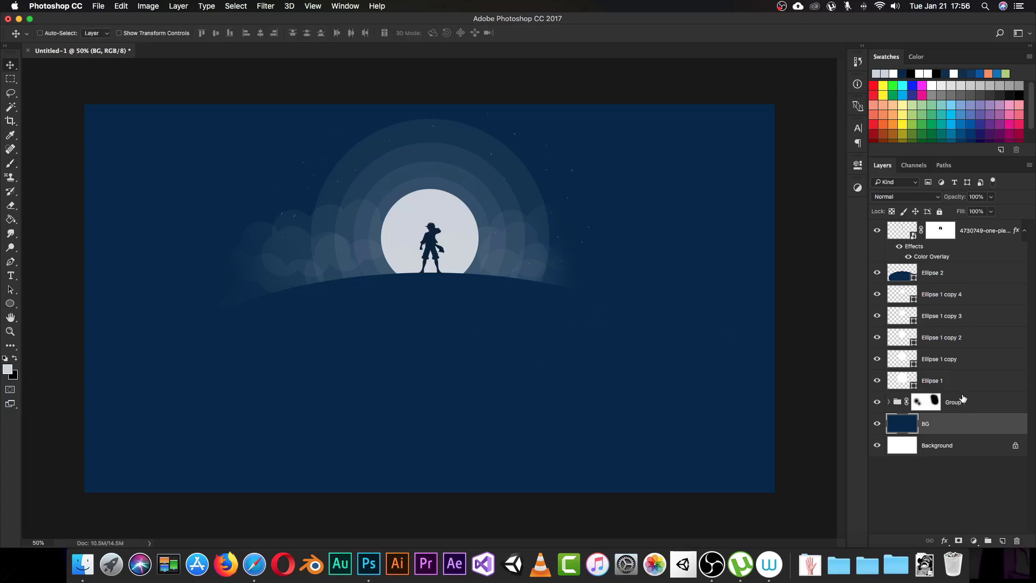
click(962, 398)
Move the Group 1 through top layers lower on the canvas
shift+click(962, 233)
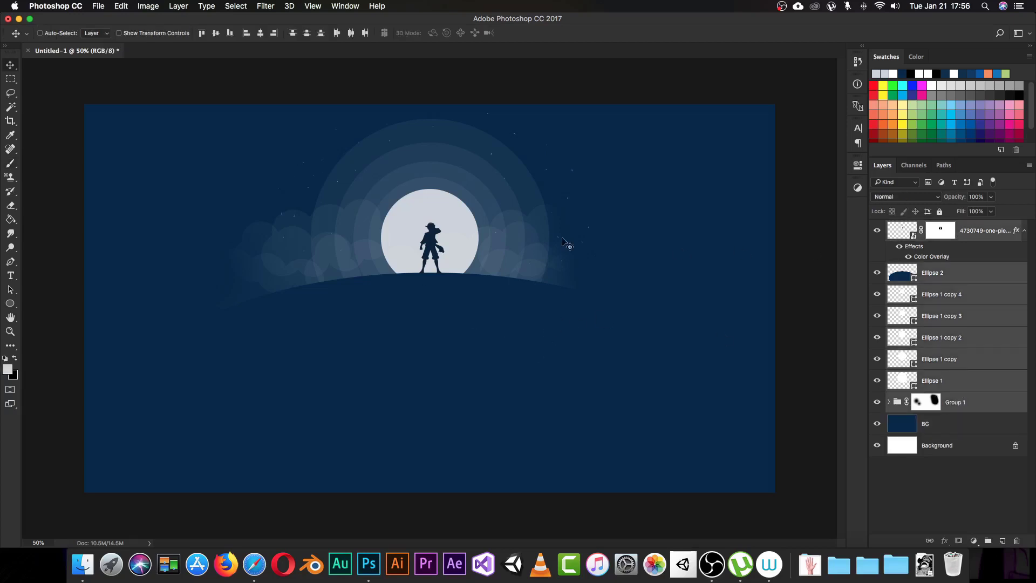
mouse_move(427, 240)
mouse_down()
mouse_move(427, 326)
mouse_move(425, 309)
mouse_up()
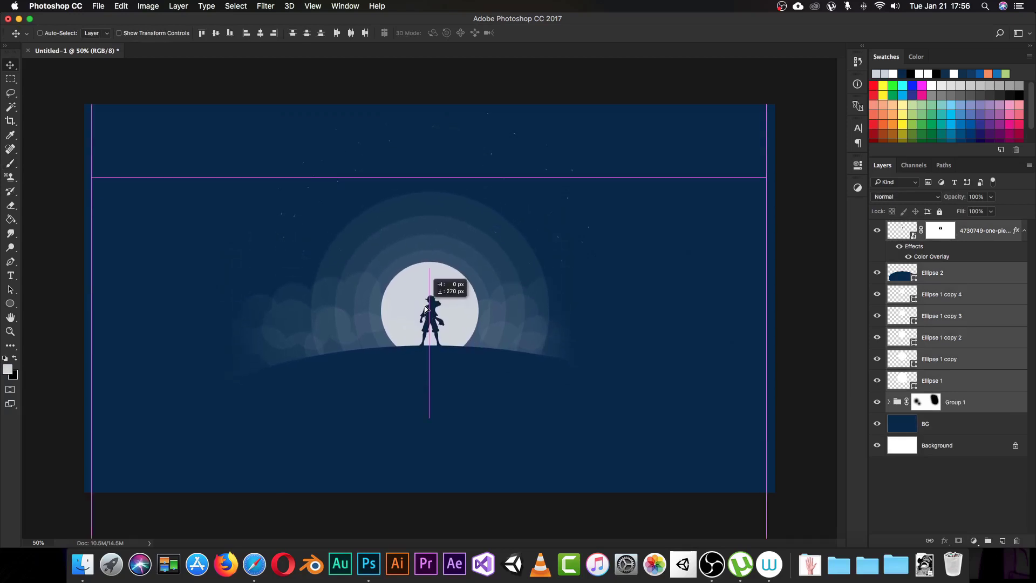
drag(425, 309, 426, 309)
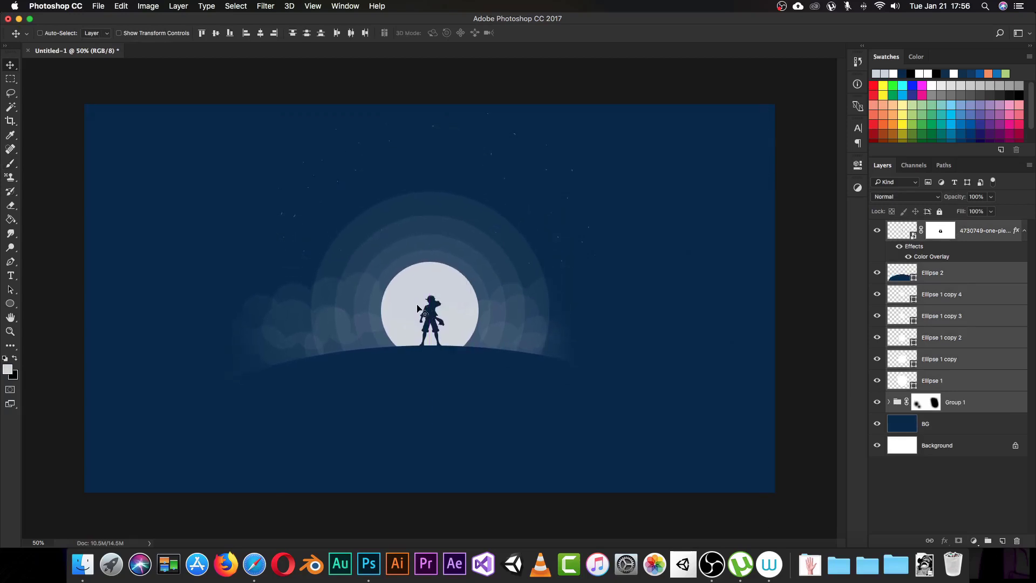
key(super+minus)
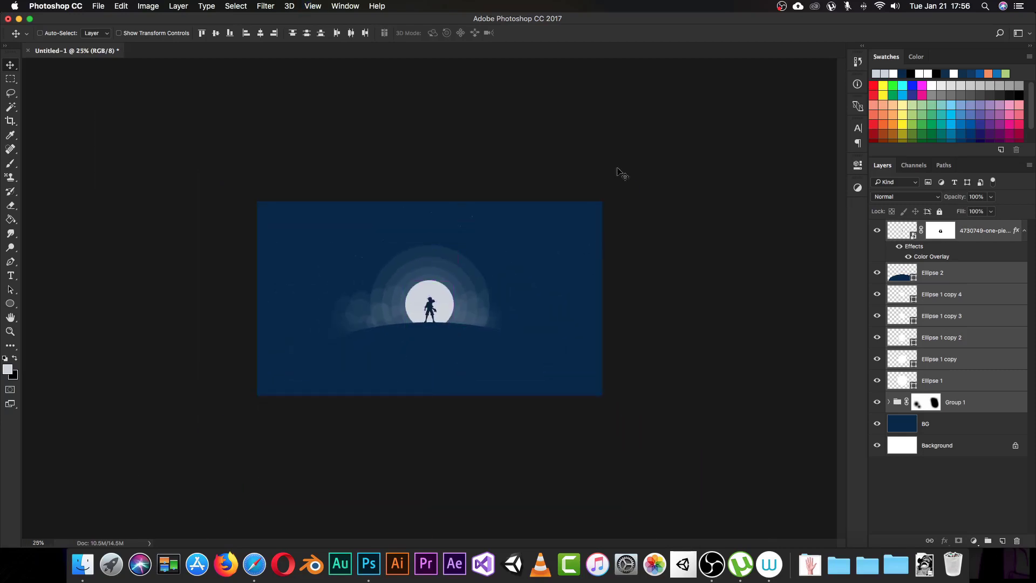
click(922, 425)
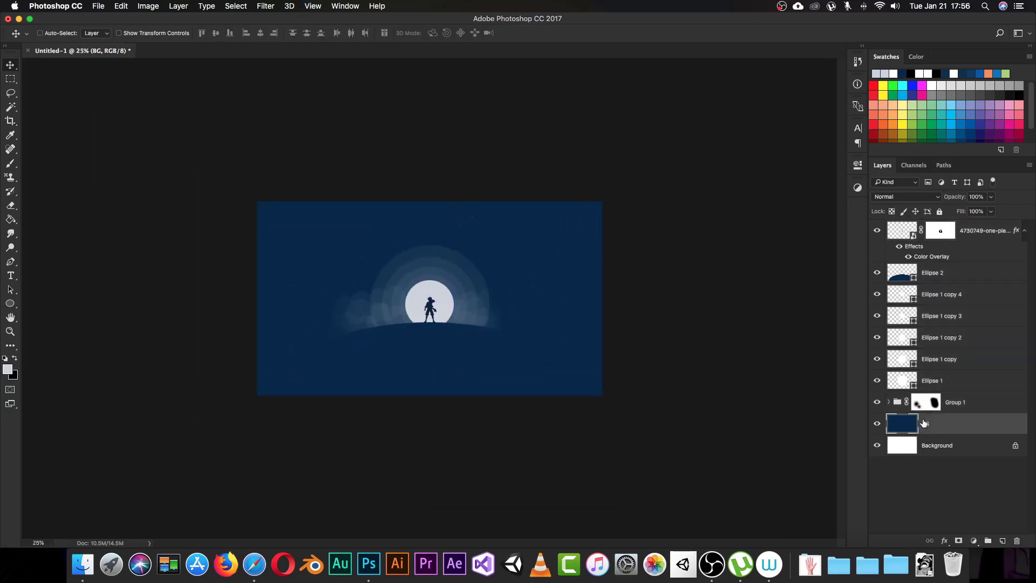
key(b)
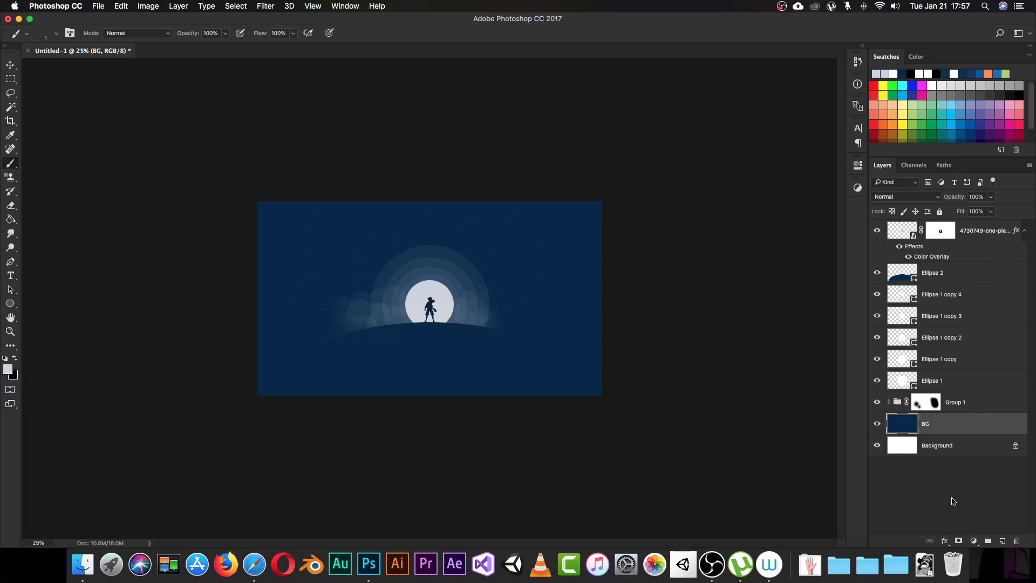
Place the manga face image from Downloads at about half size in the upper-right corner
click(924, 565)
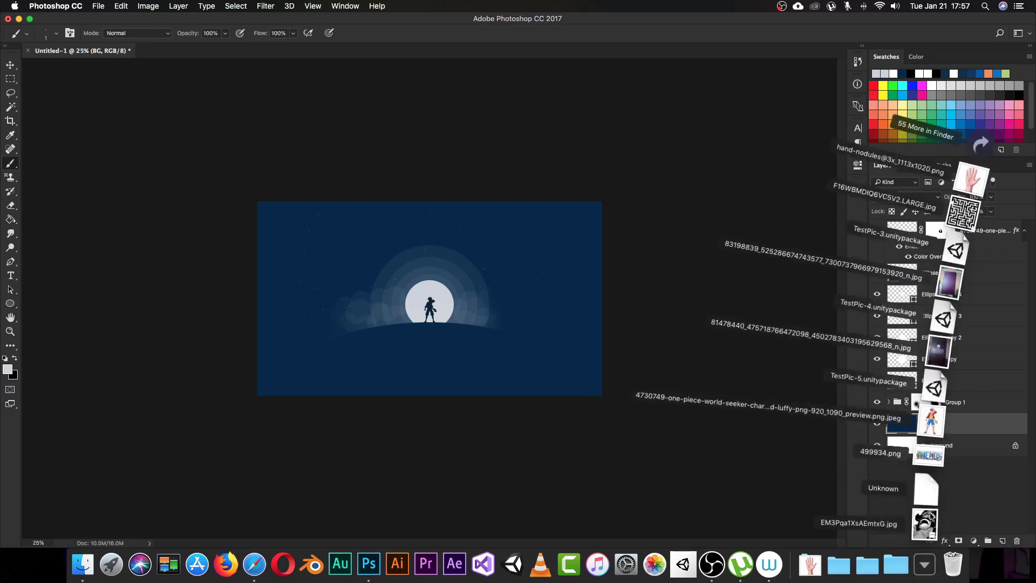
drag(928, 515, 547, 270)
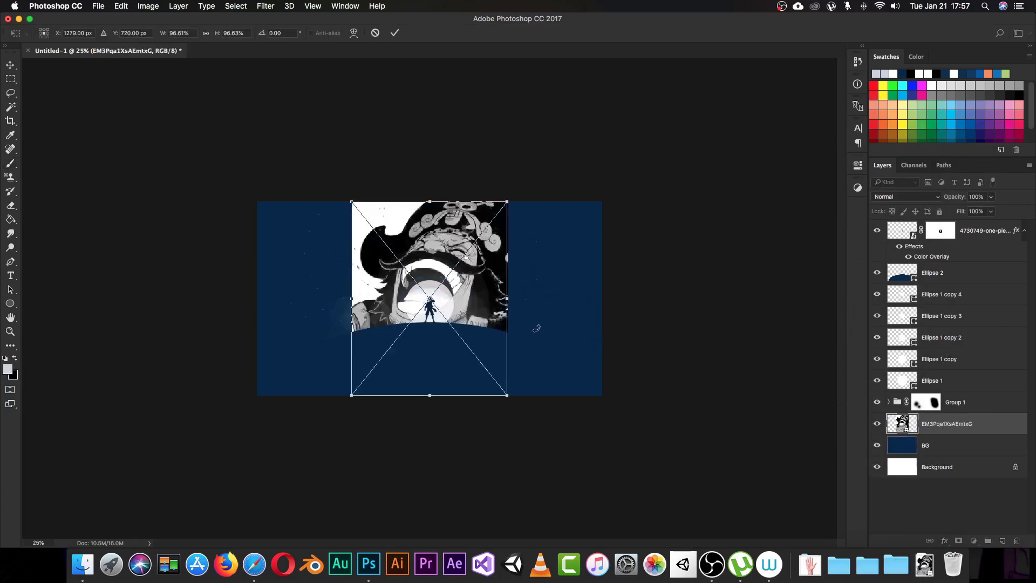
drag(348, 398, 421, 309)
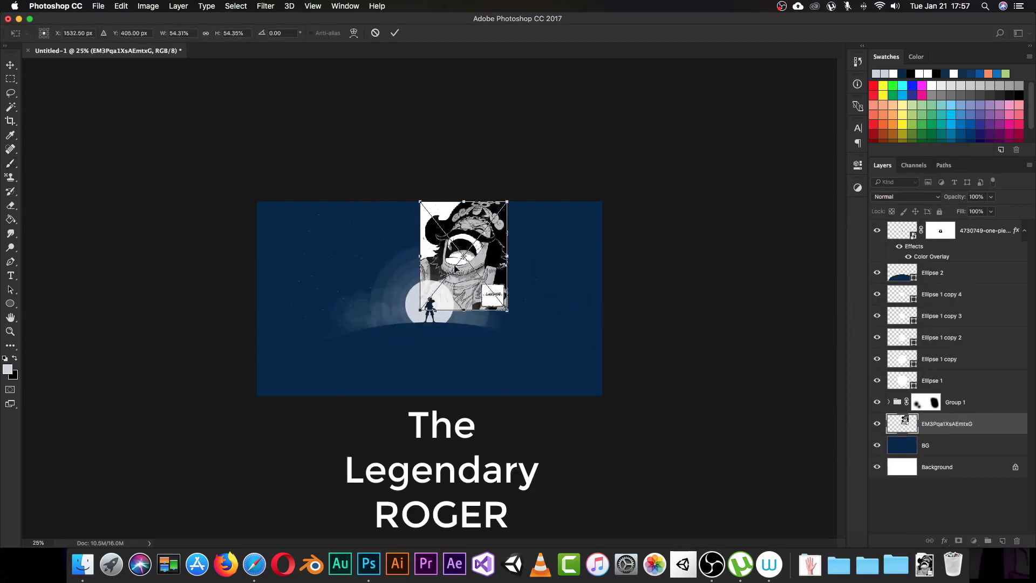
drag(455, 268, 547, 277)
key(Return)
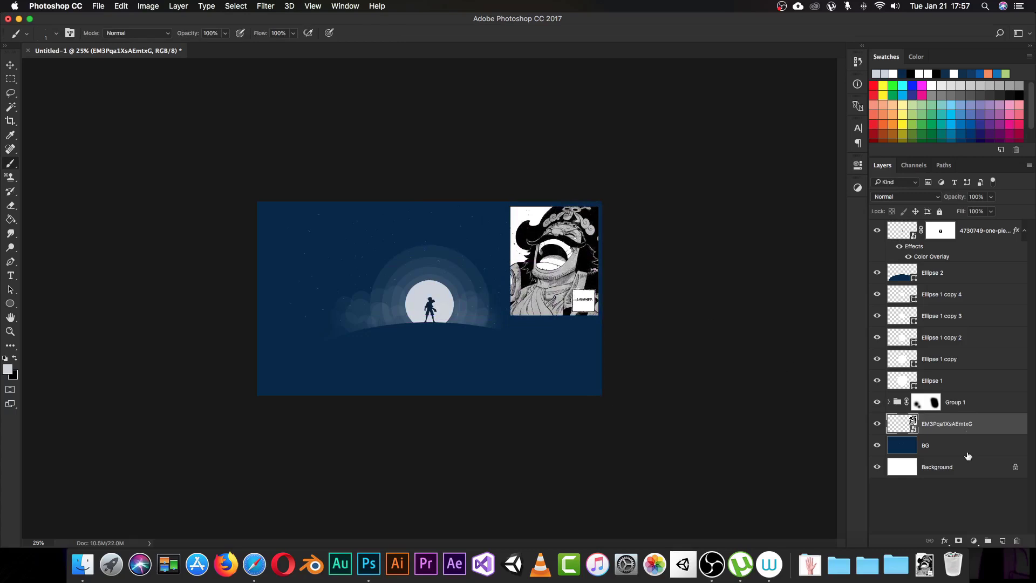
click(960, 534)
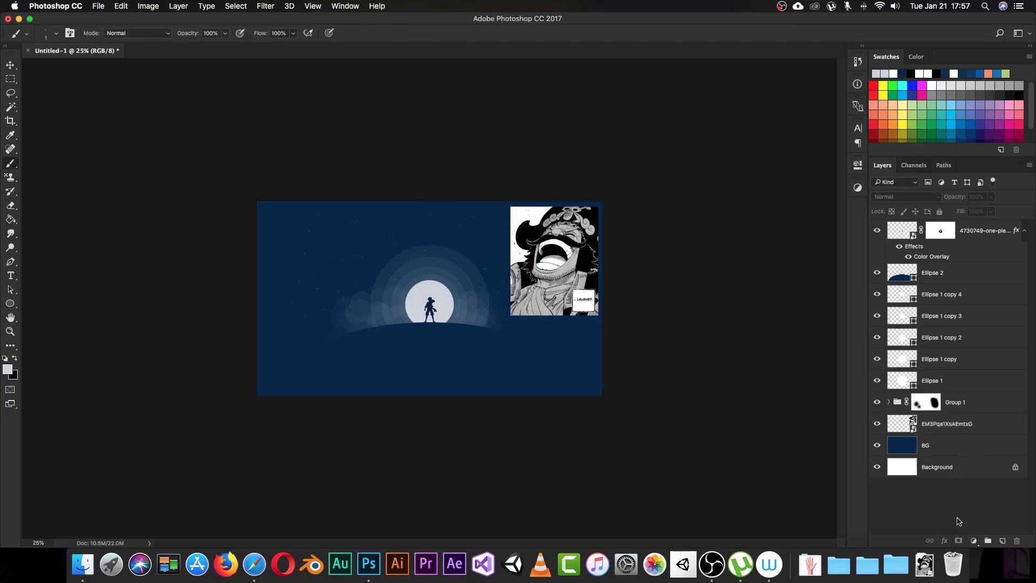
Add a layer mask to the manga image and fade it with a gradient
click(963, 429)
click(959, 540)
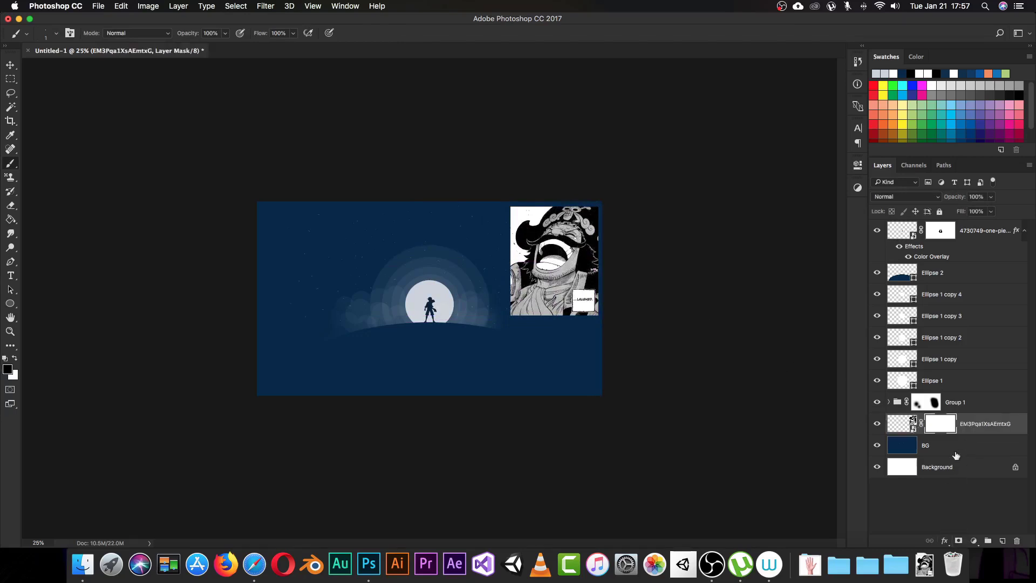
click(10, 220)
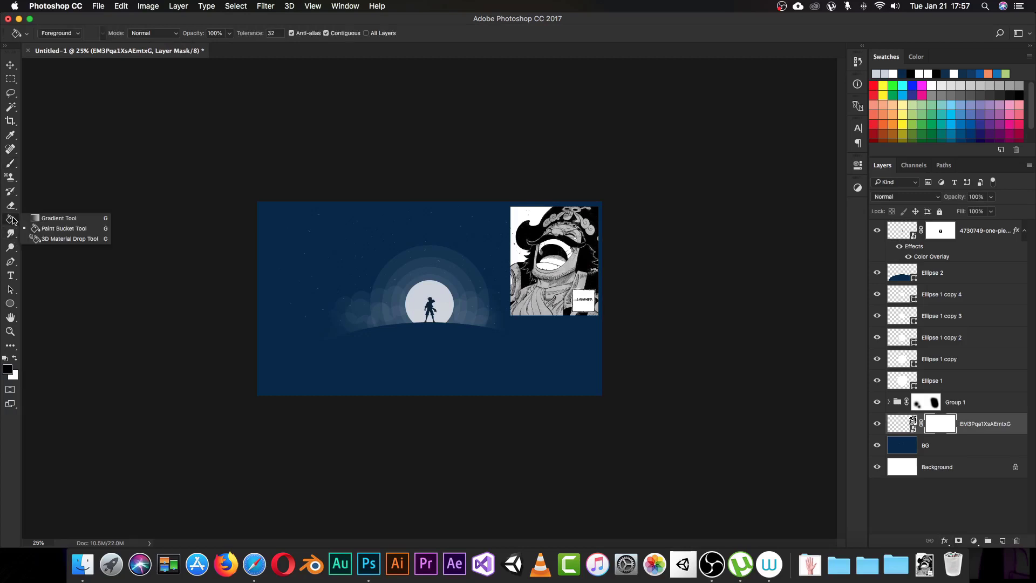
click(43, 218)
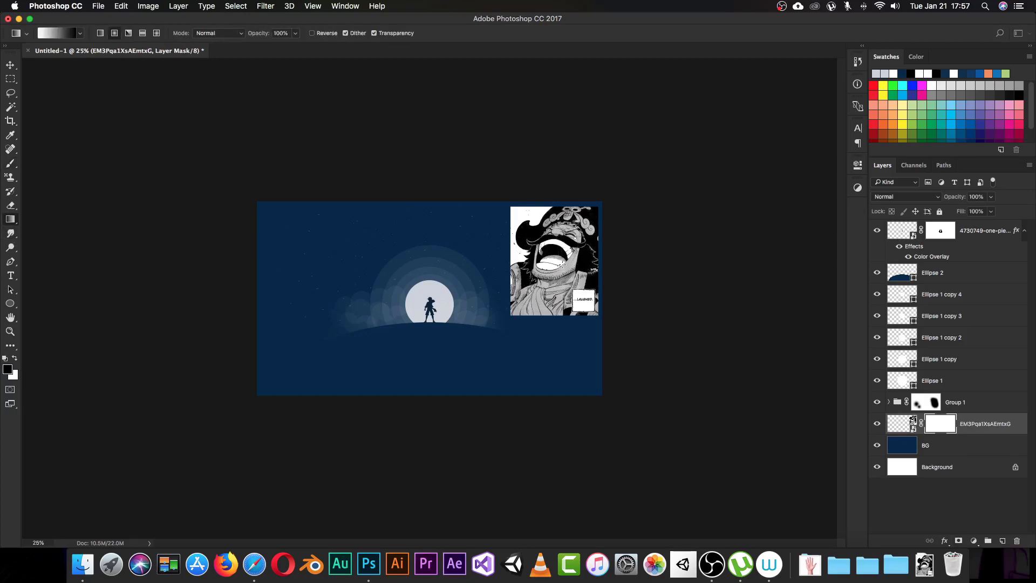
drag(550, 267, 548, 215)
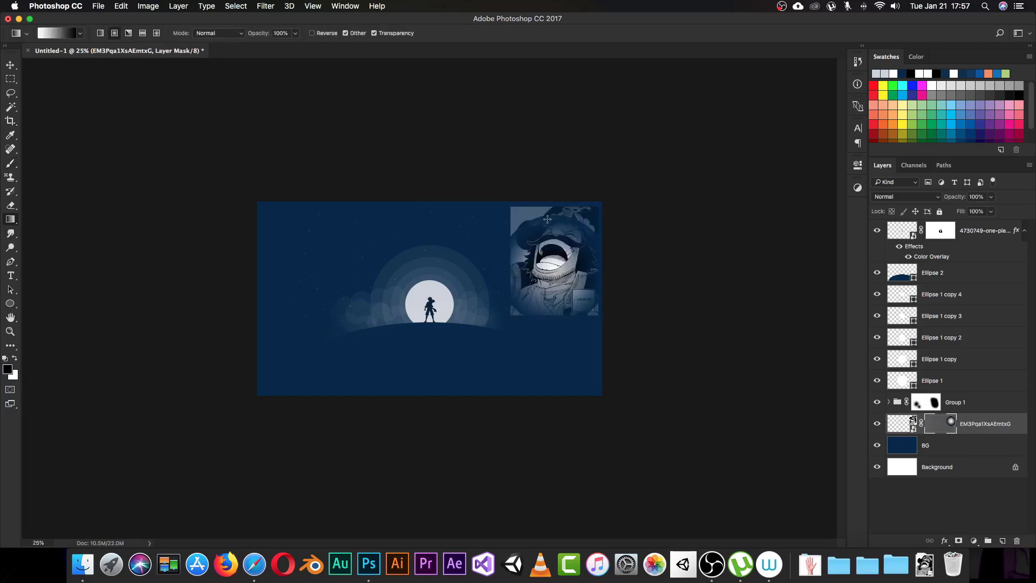
key(super+z)
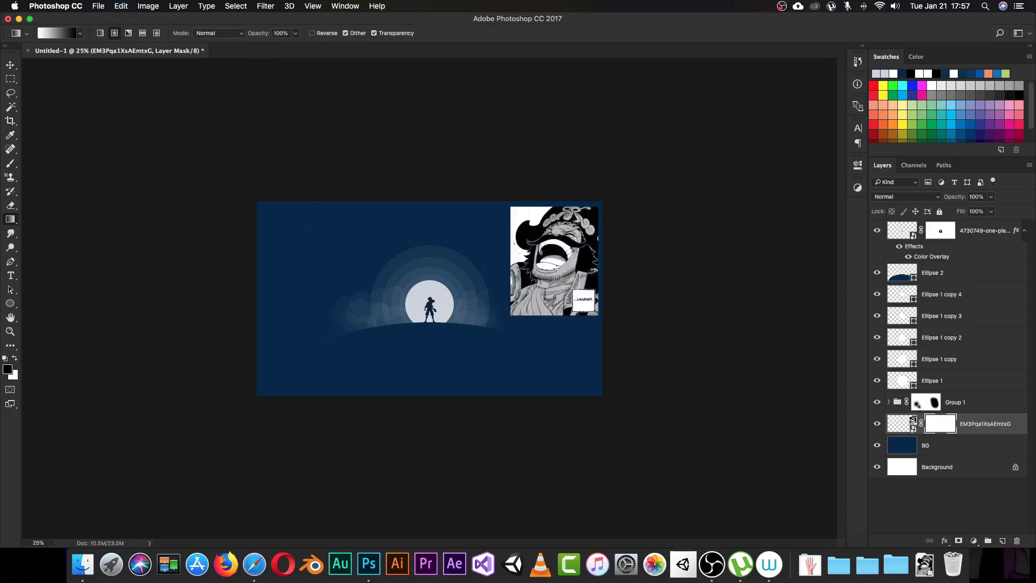
mouse_move(557, 267)
mouse_down()
mouse_move(558, 208)
mouse_move(548, 212)
mouse_up()
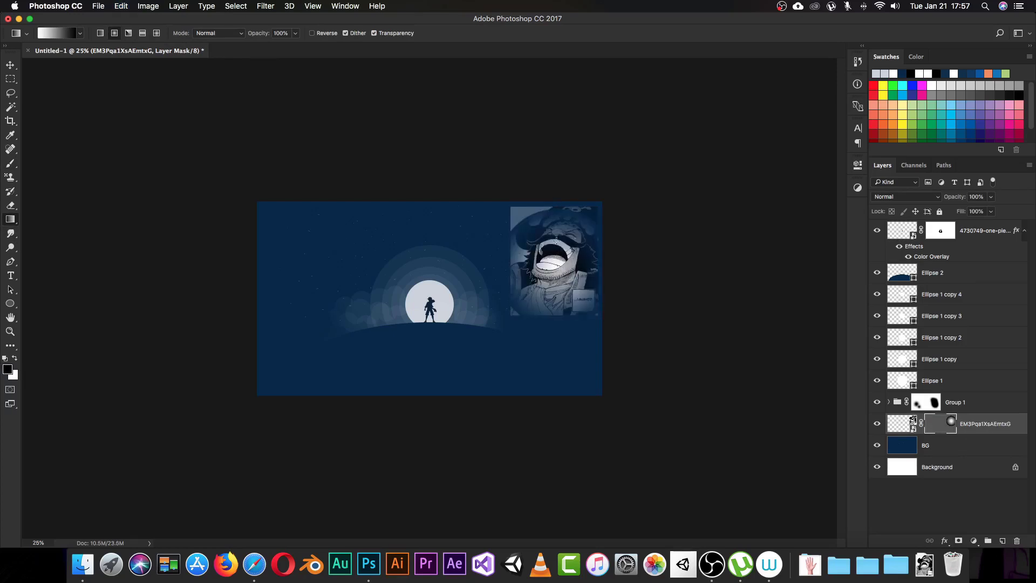
Paint the mask with a very large soft black brush to hide the panel's edges
key(b)
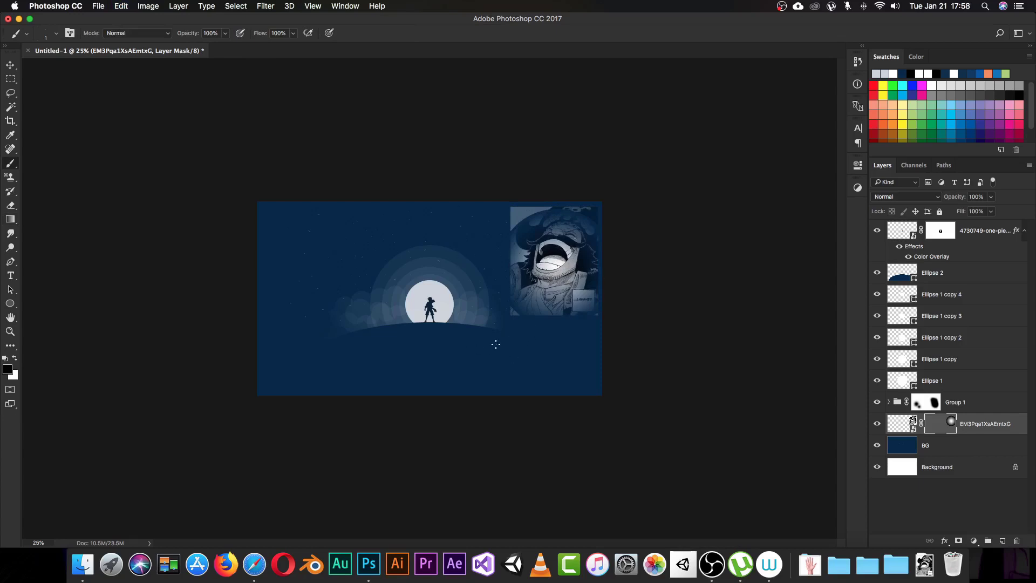
right_click(458, 346)
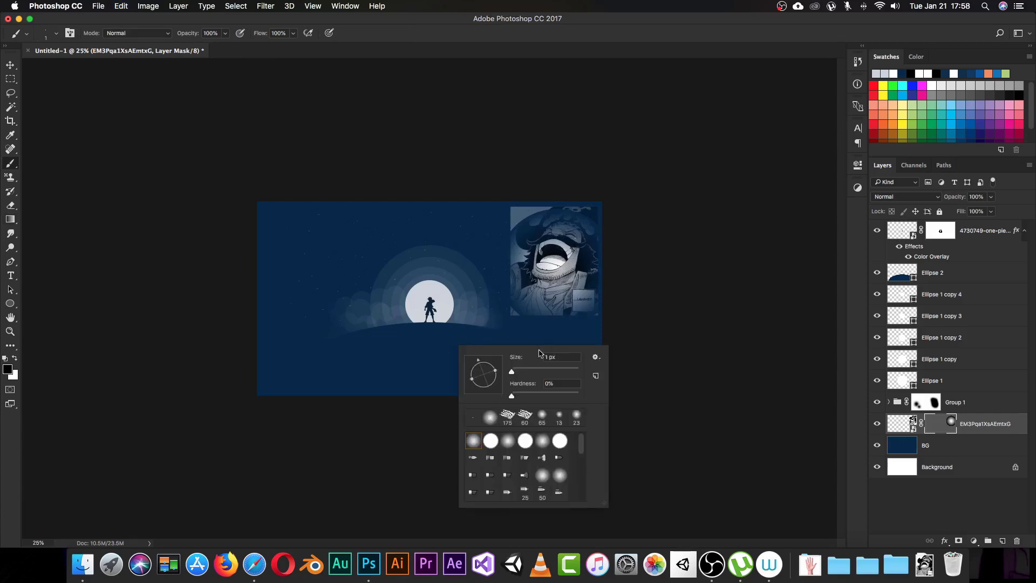
drag(512, 371, 527, 372)
drag(529, 373, 564, 372)
click(484, 221)
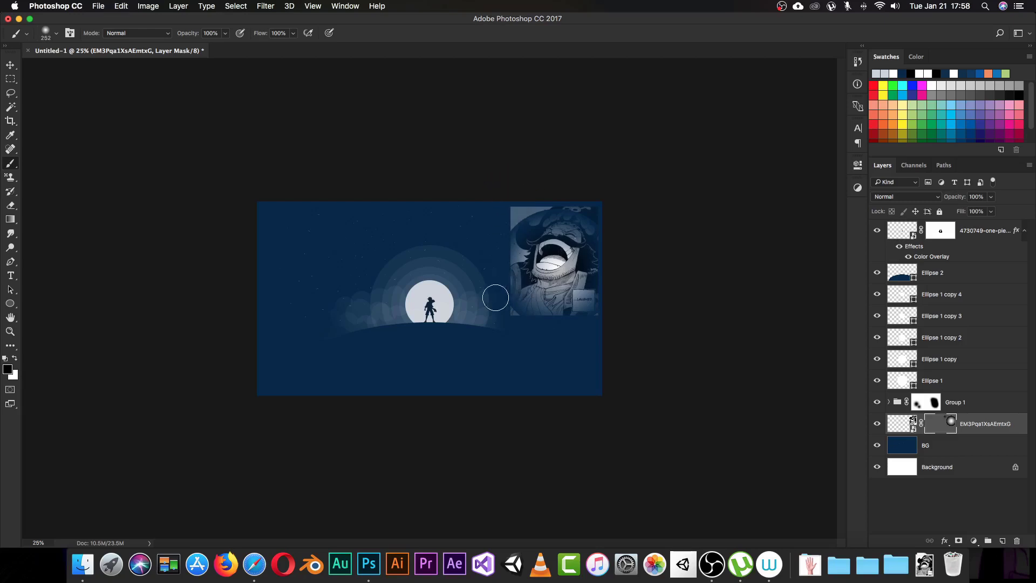
right_click(527, 371)
drag(638, 387, 652, 386)
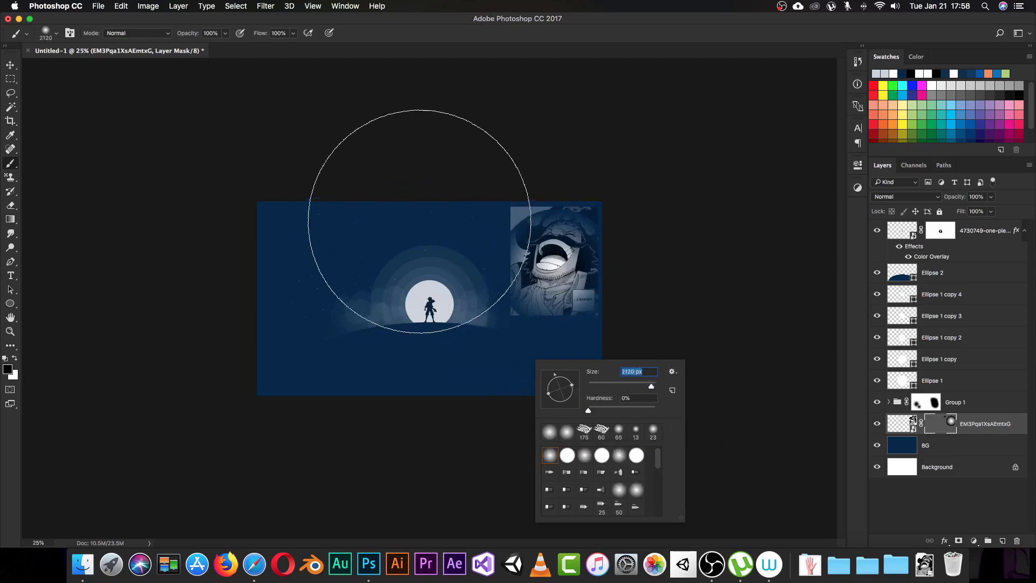
key(Return)
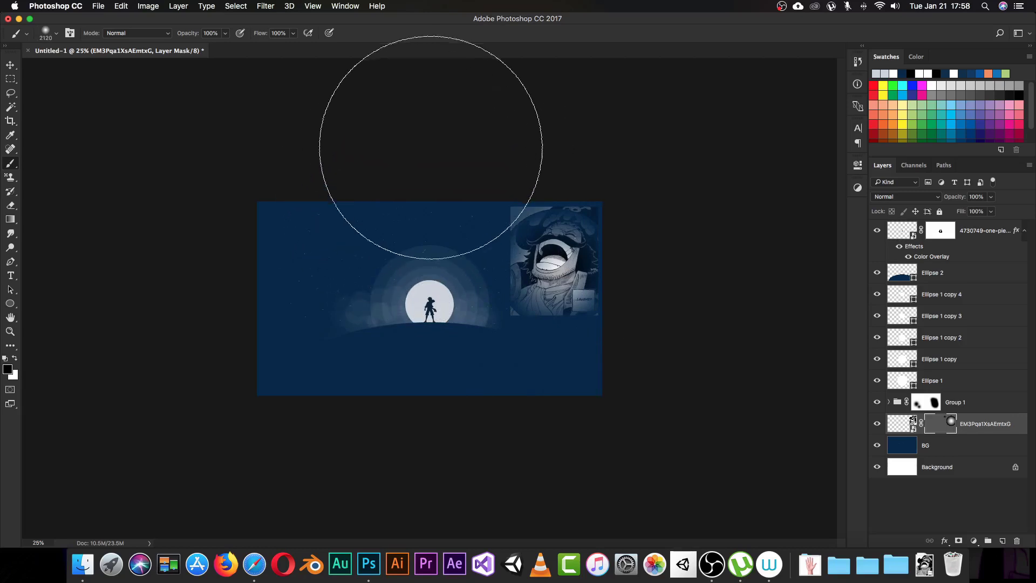
drag(430, 147, 395, 159)
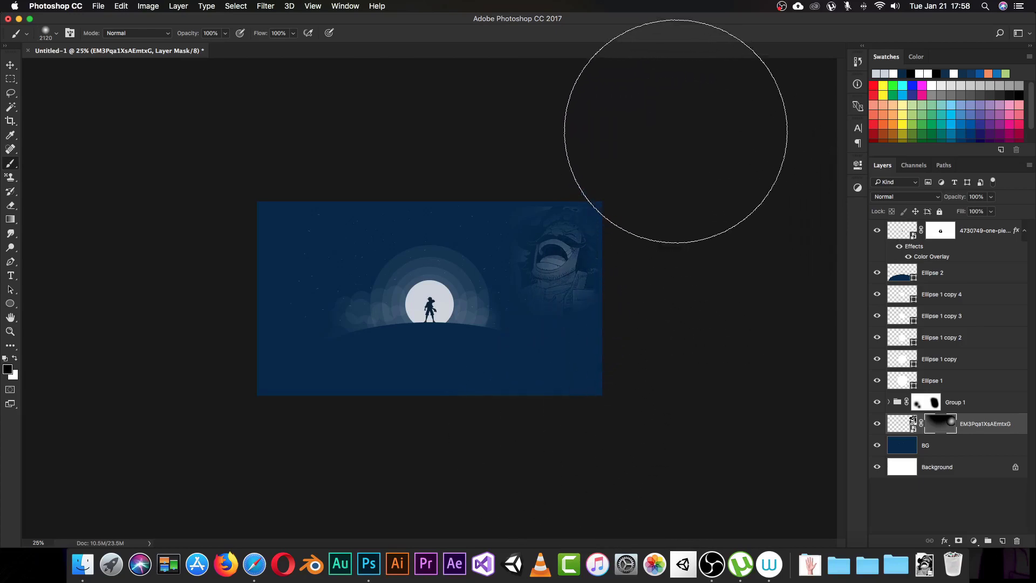
Set the Roger manga face layer's opacity to 50% and zoom in on the artwork
key(v)
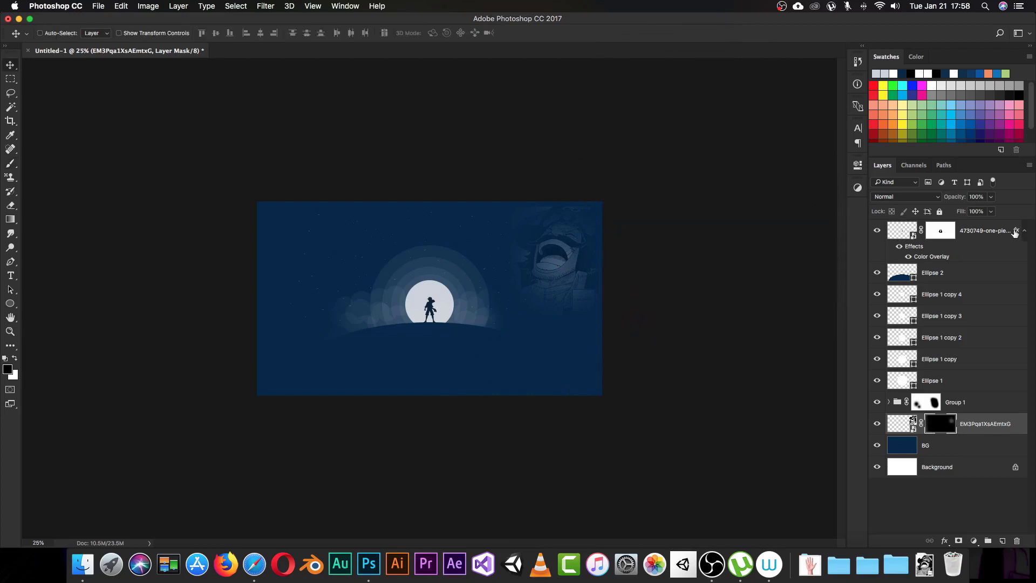
click(981, 197)
text(0)
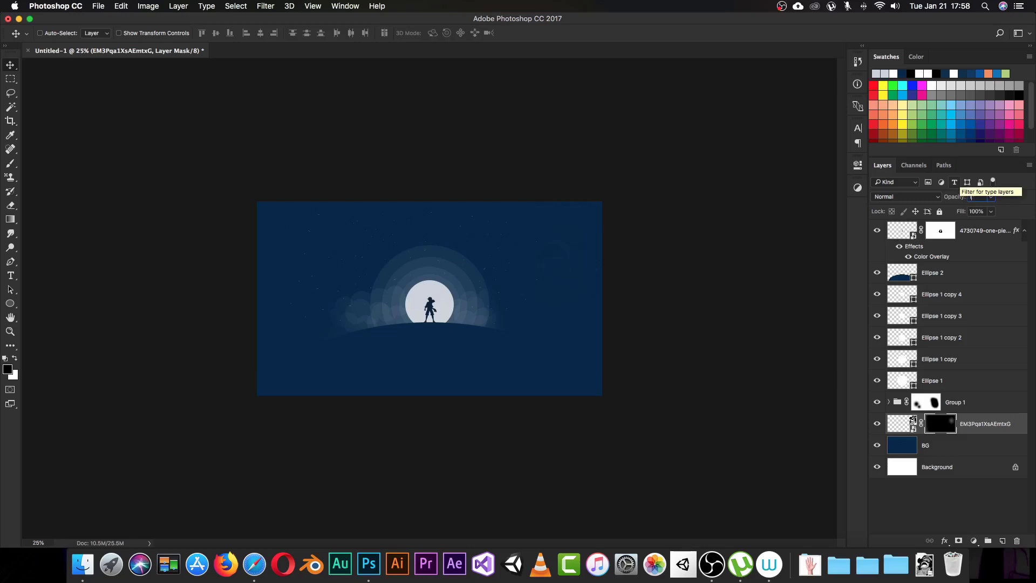
text(50)
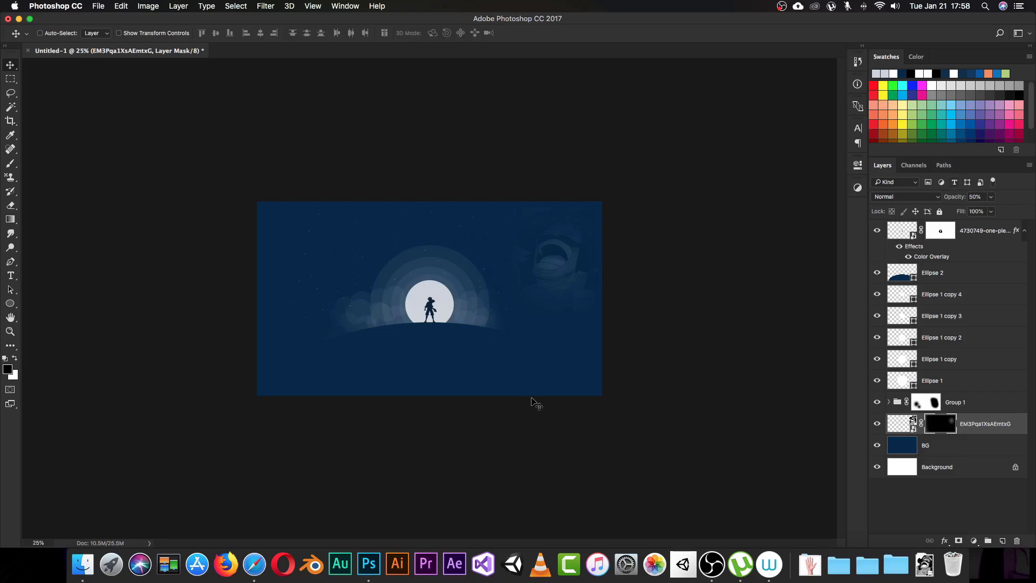
key(super+equal)
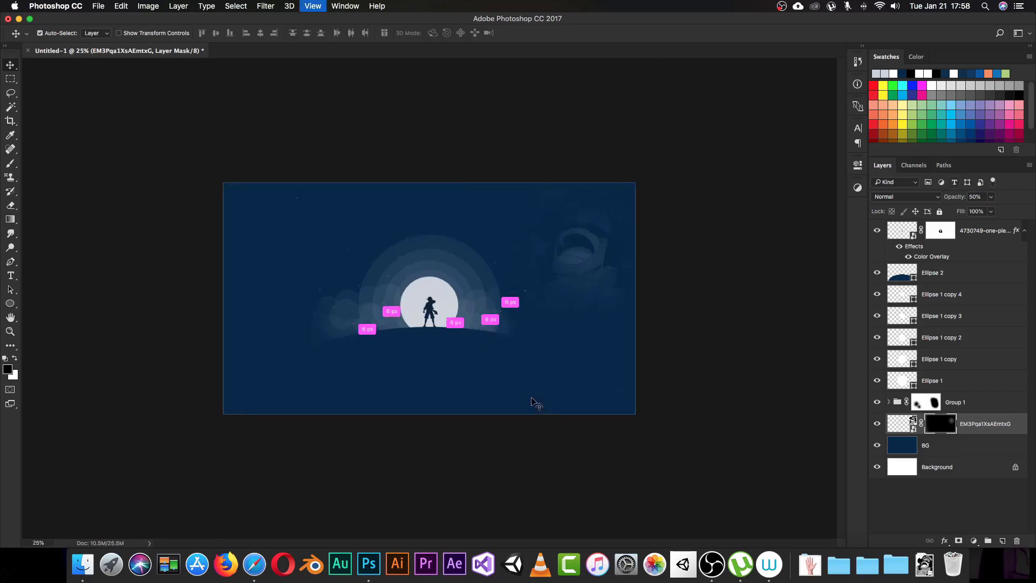
key(super+equal)
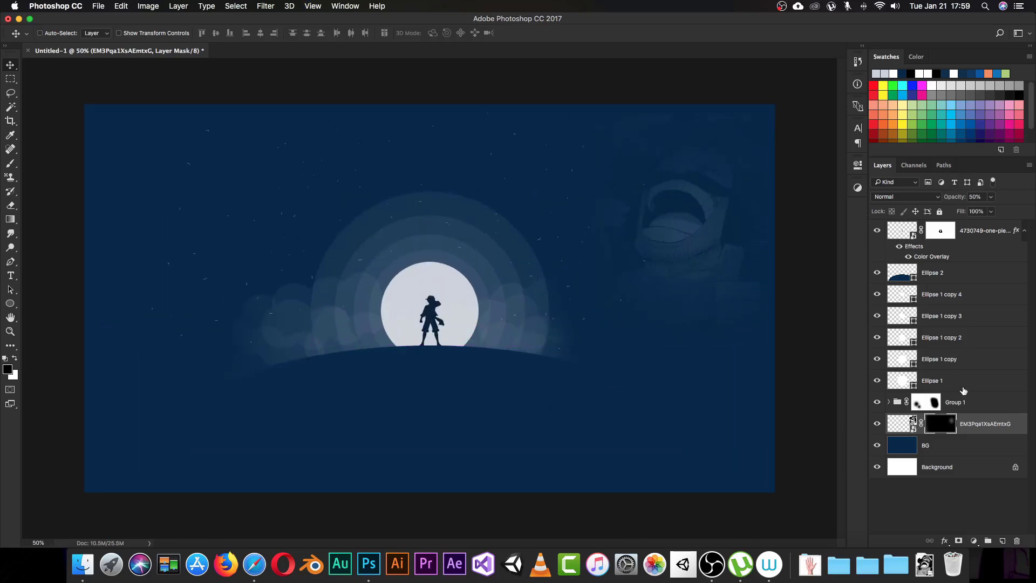
Place the One Piece logo image 499934.png into the artwork and roughly size and position it
click(923, 564)
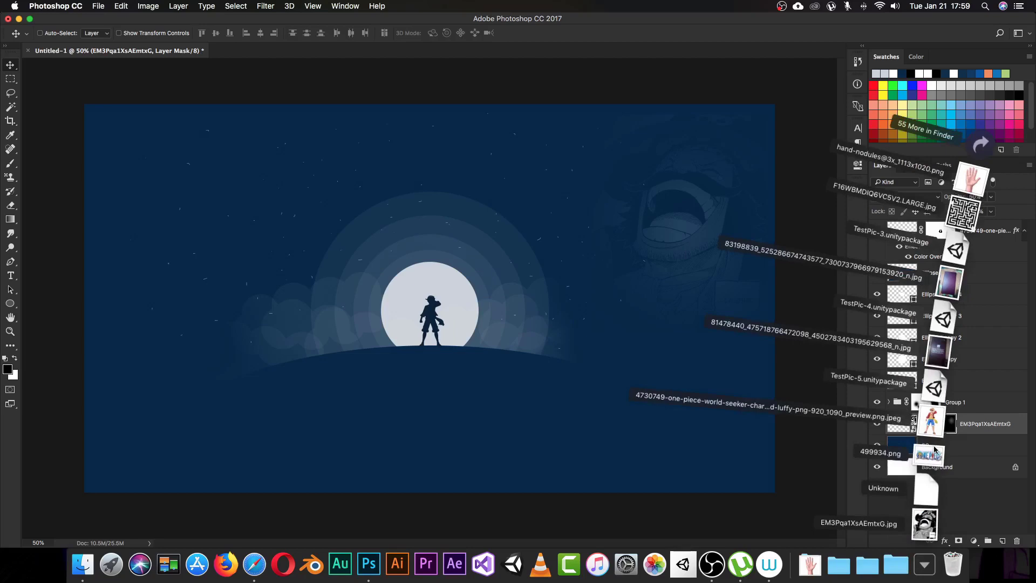
drag(935, 450, 475, 359)
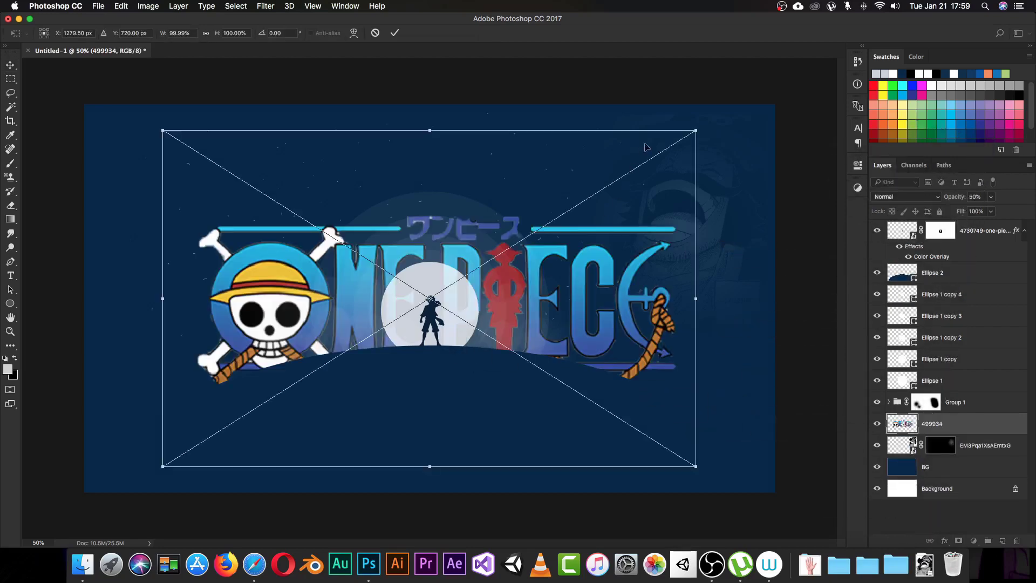
drag(681, 148, 659, 171)
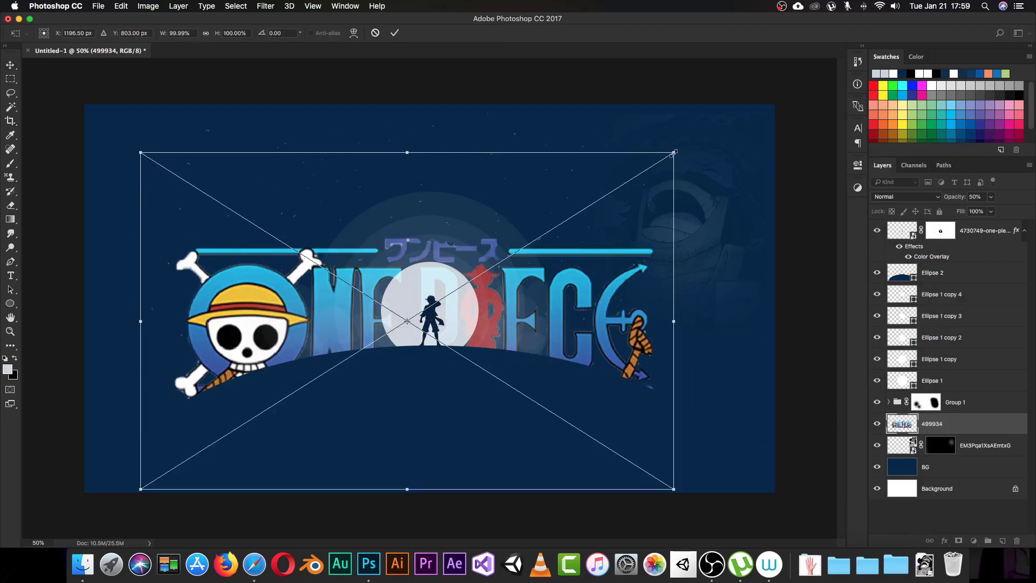
mouse_move(673, 153)
mouse_down()
mouse_move(553, 229)
mouse_move(603, 197)
mouse_up()
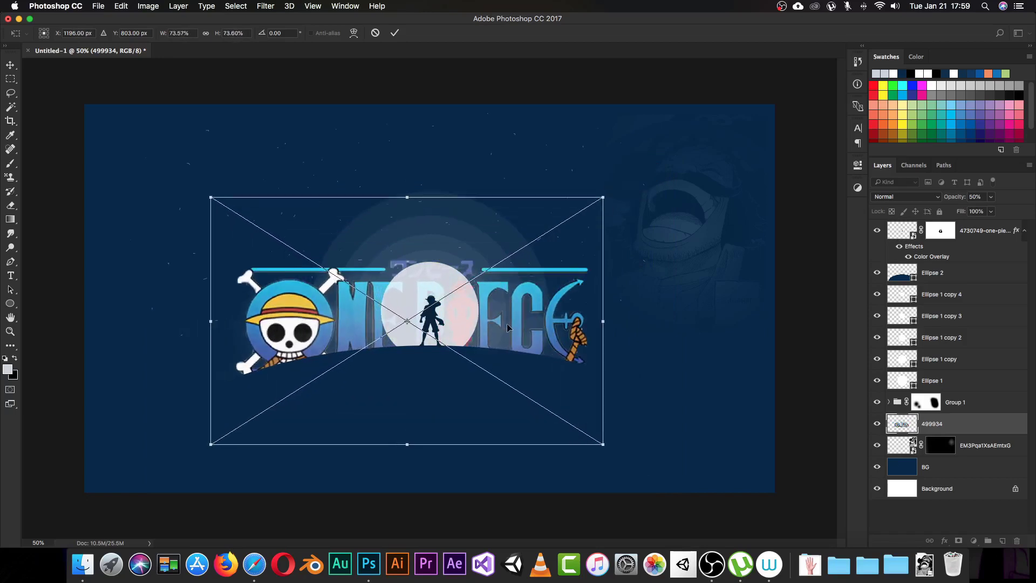
drag(508, 327, 520, 366)
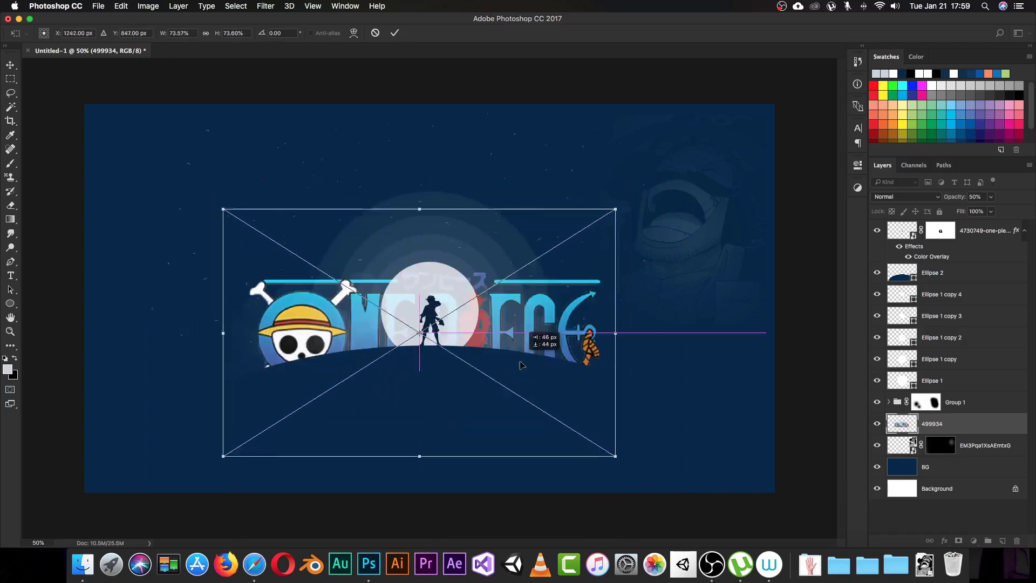
drag(520, 365, 524, 430)
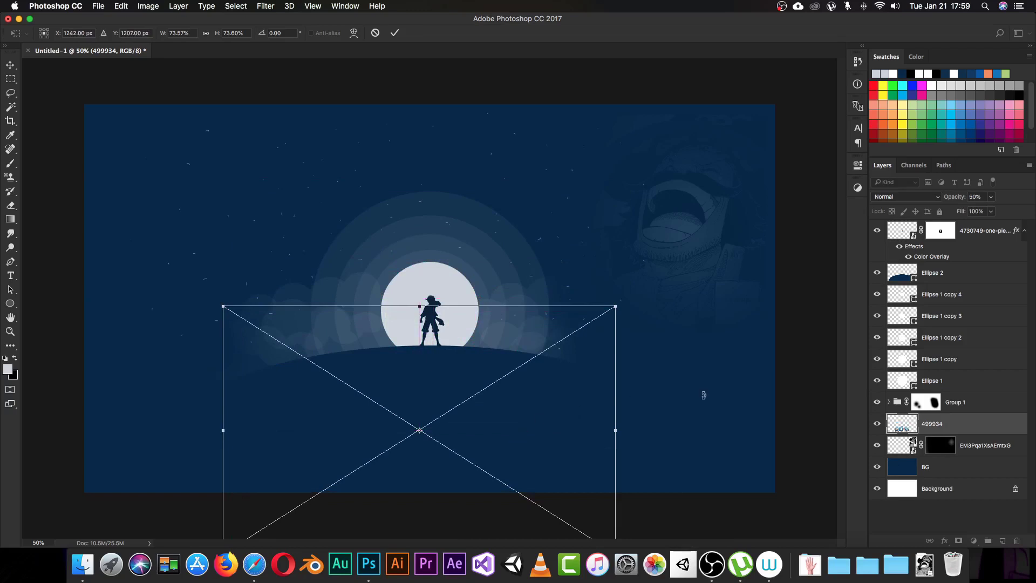
key(Return)
Move the logo layer to the top of the layer stack
key(alt+bracketright)
key(alt+bracketright)
key(alt+bracketright)
key(alt+bracketright)
key(alt+bracketright)
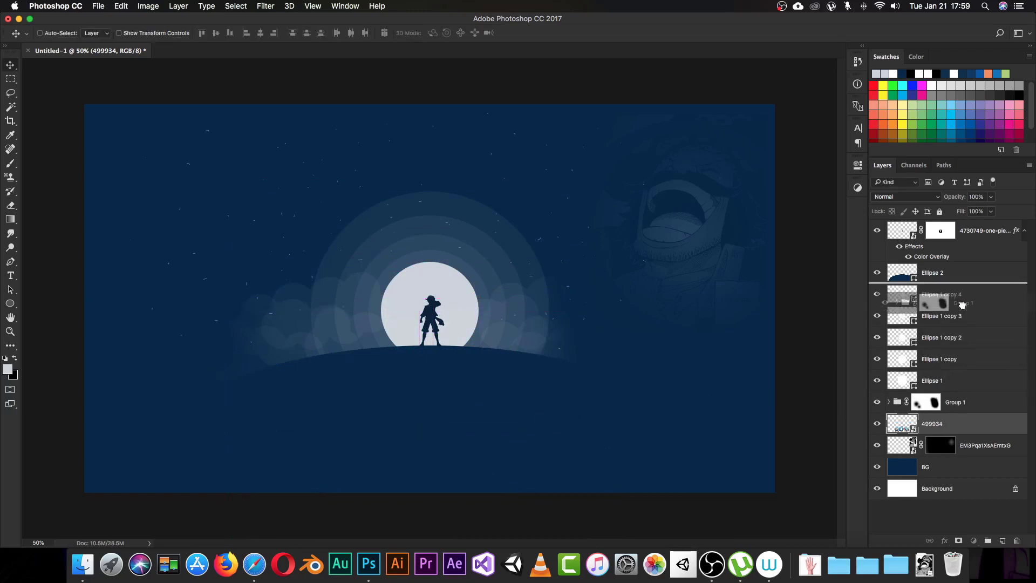
key(alt+bracketleft)
key(alt+bracketleft)
key(alt+bracketleft)
key(alt+bracketleft)
drag(958, 425, 958, 224)
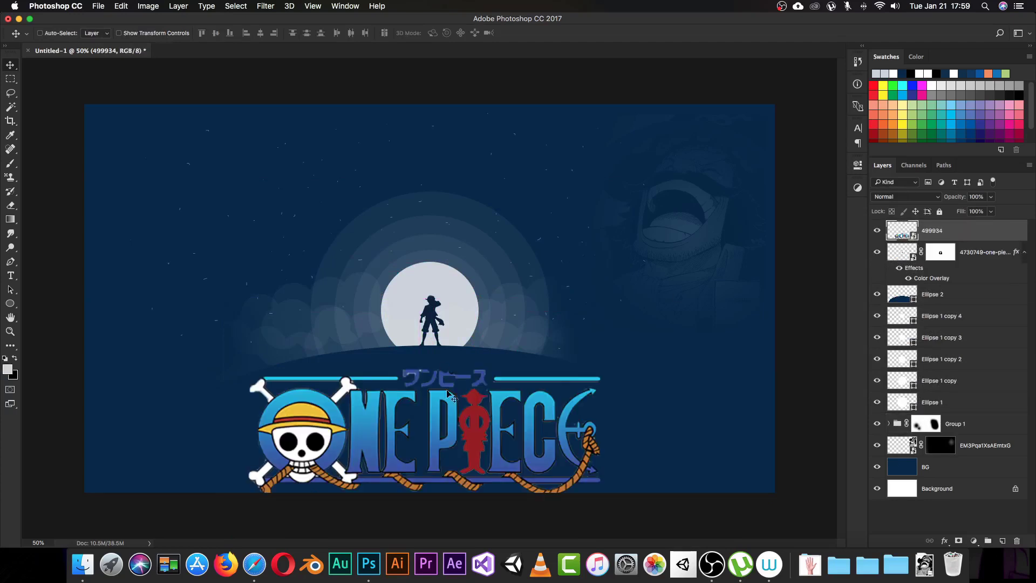
drag(453, 435, 452, 426)
Shrink the logo to about half size, move it lower-right, then shrink it further
key(ctrl+t)
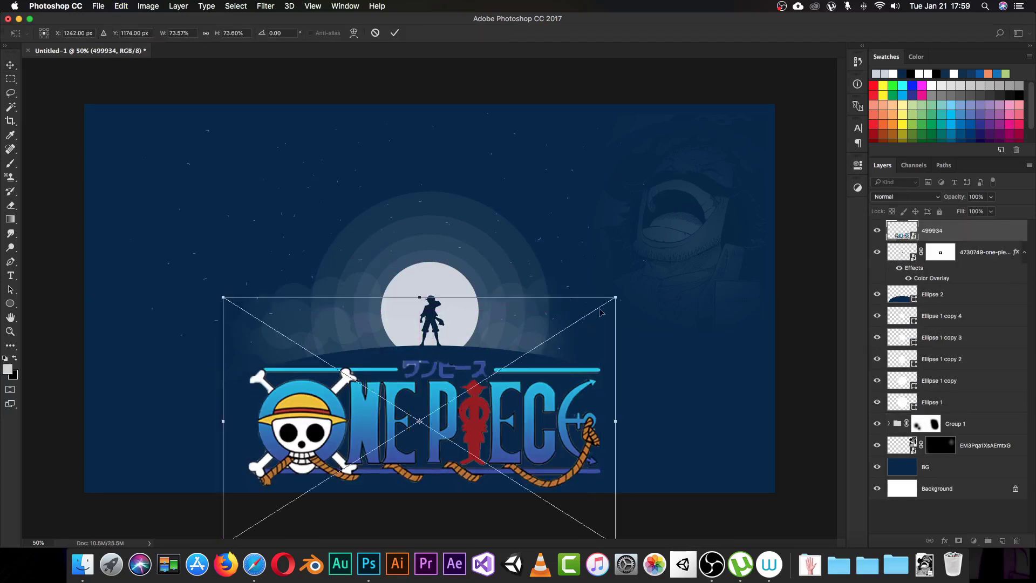
drag(620, 294, 505, 391)
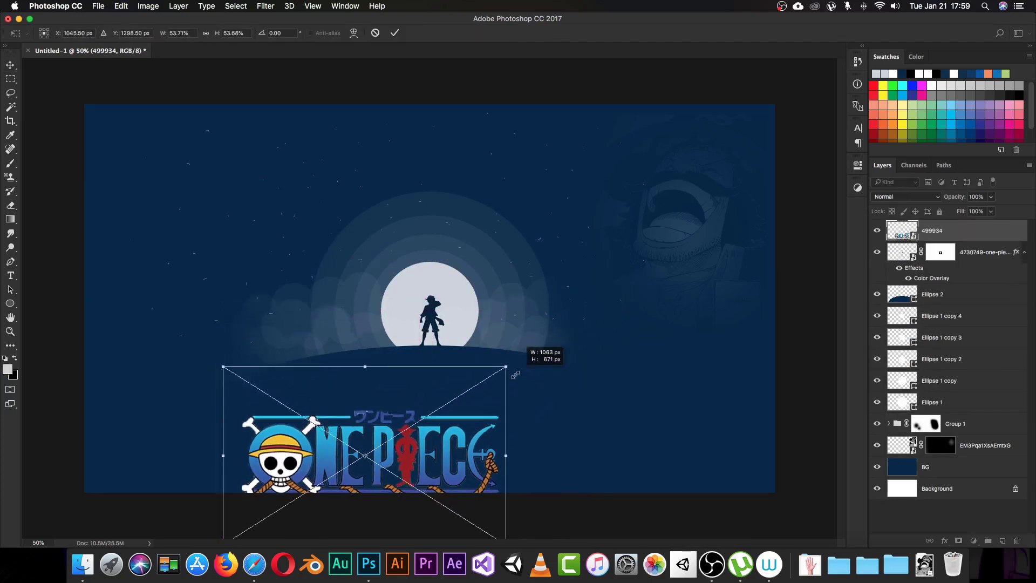
key(Return)
mouse_move(429, 466)
mouse_down()
mouse_move(476, 442)
mouse_move(683, 456)
mouse_up()
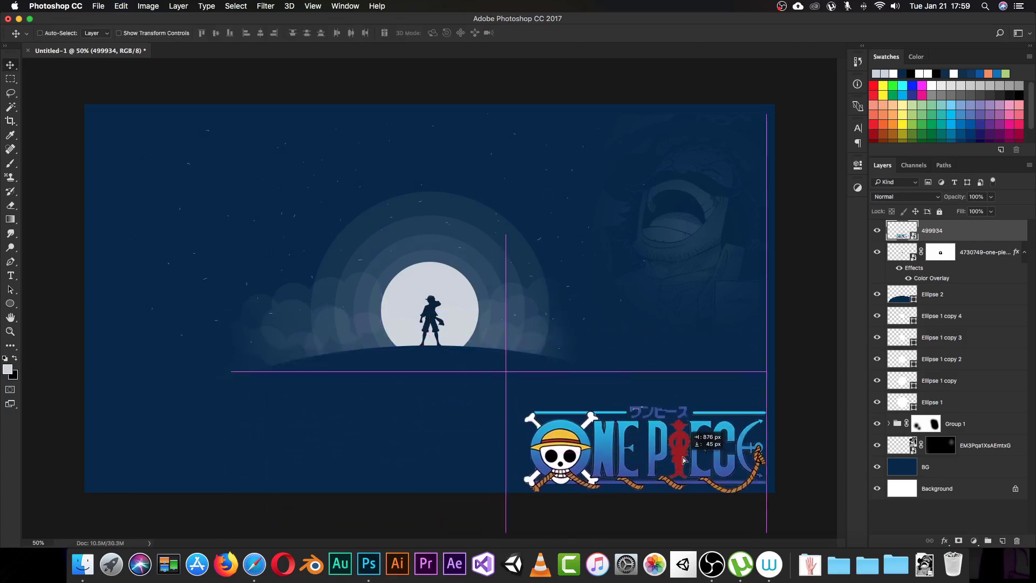
drag(684, 456, 683, 456)
key(ctrl+t)
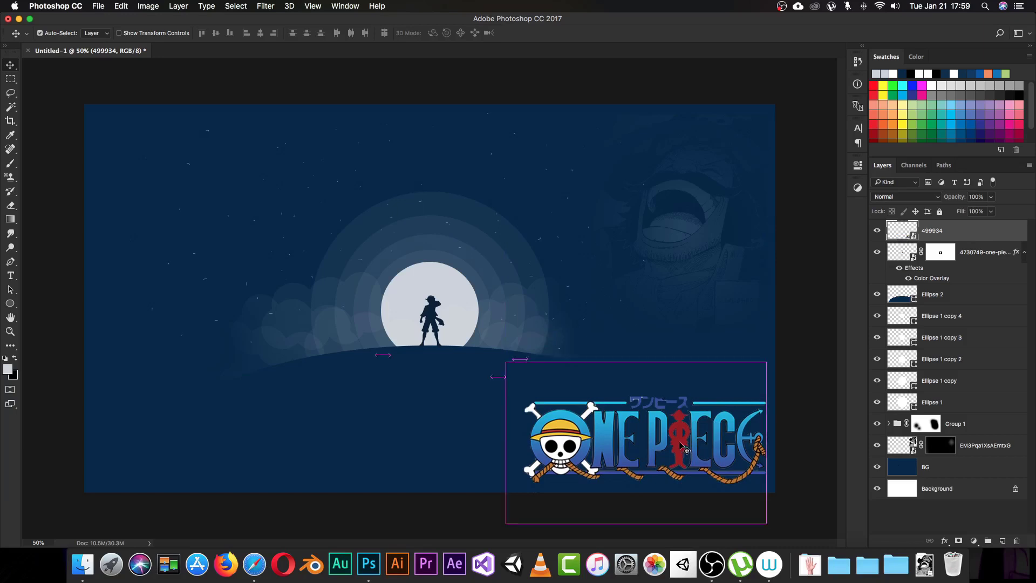
drag(508, 353, 597, 410)
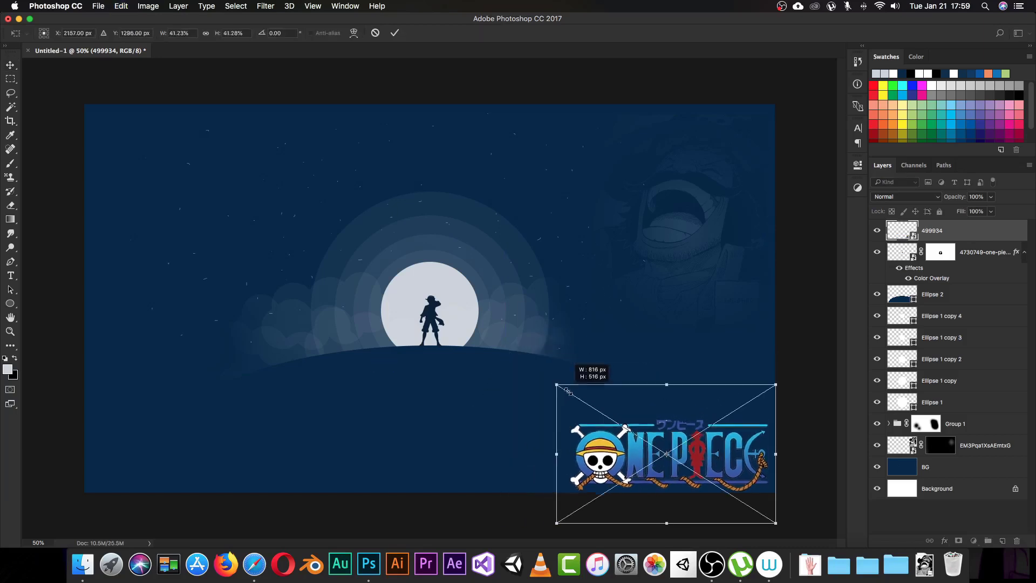
Apply the final logo size and nudge it slightly up and left inside the corner
key(Return)
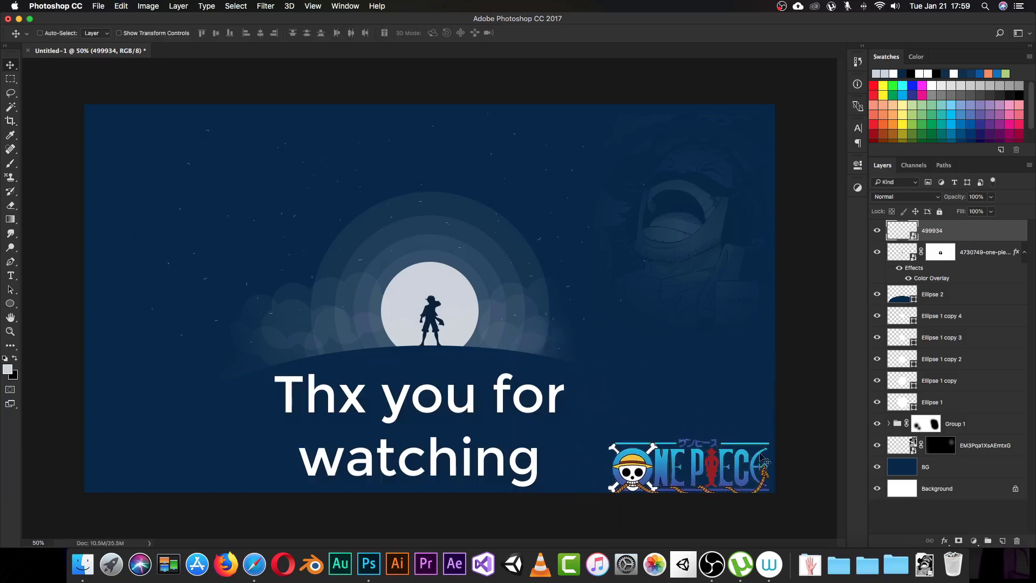
drag(714, 463, 697, 452)
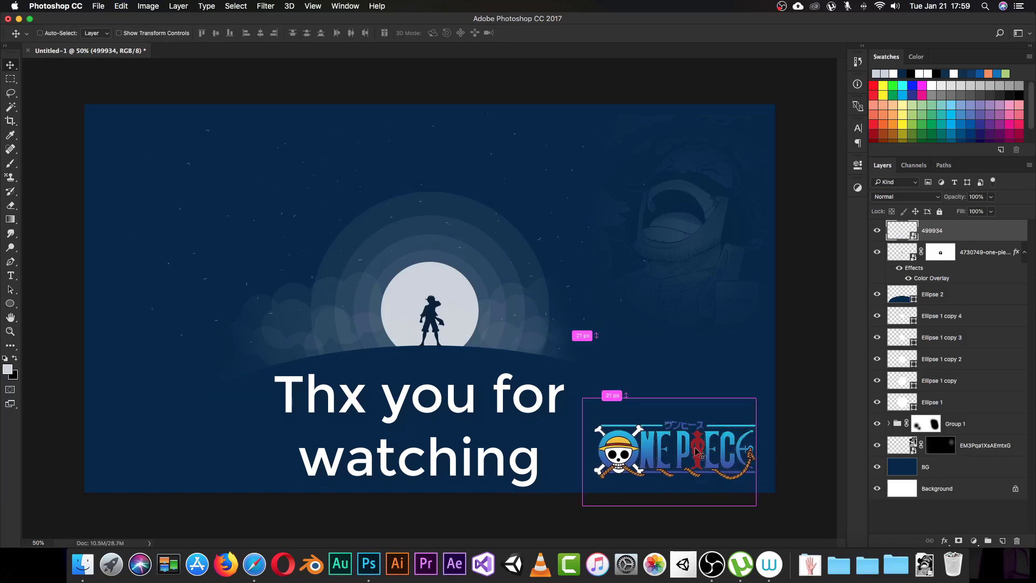